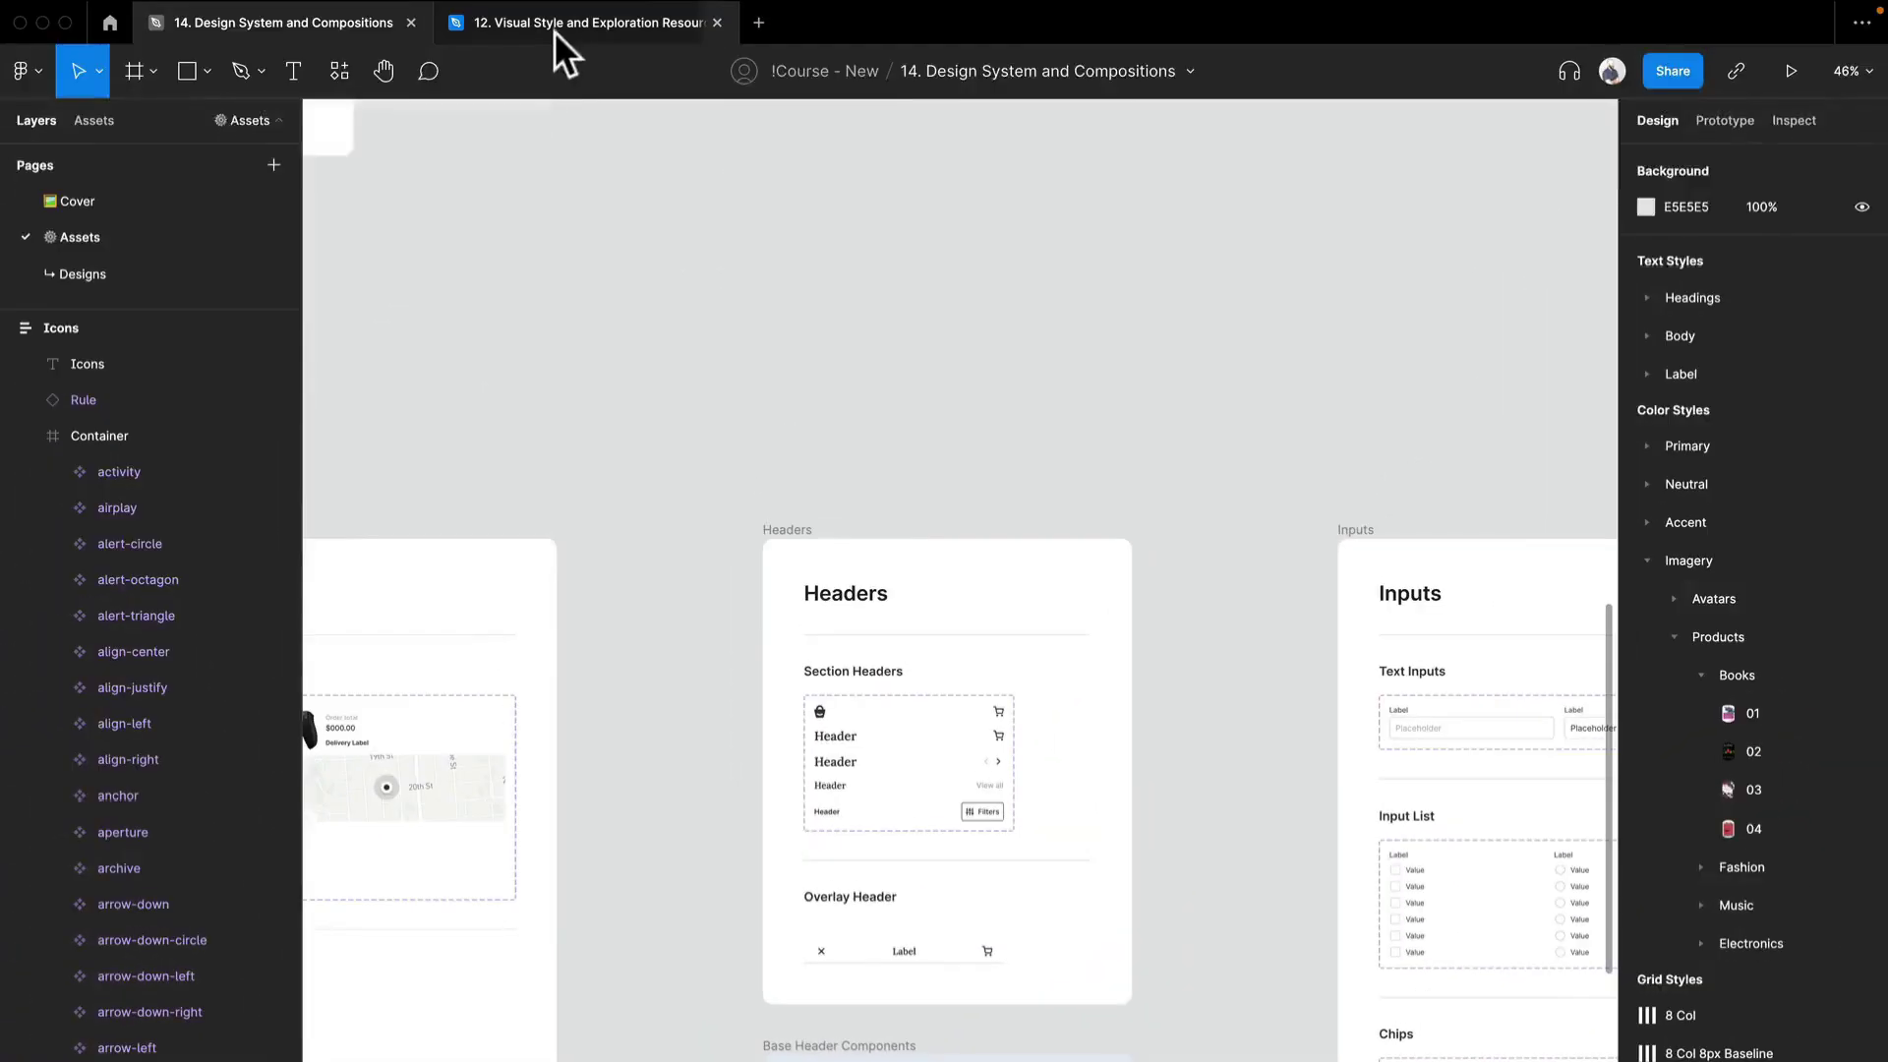
Step: Switch to the "12. Visual Style and Exploration" file and copy the Headers frame near the Nav frame
left_click(566, 54)
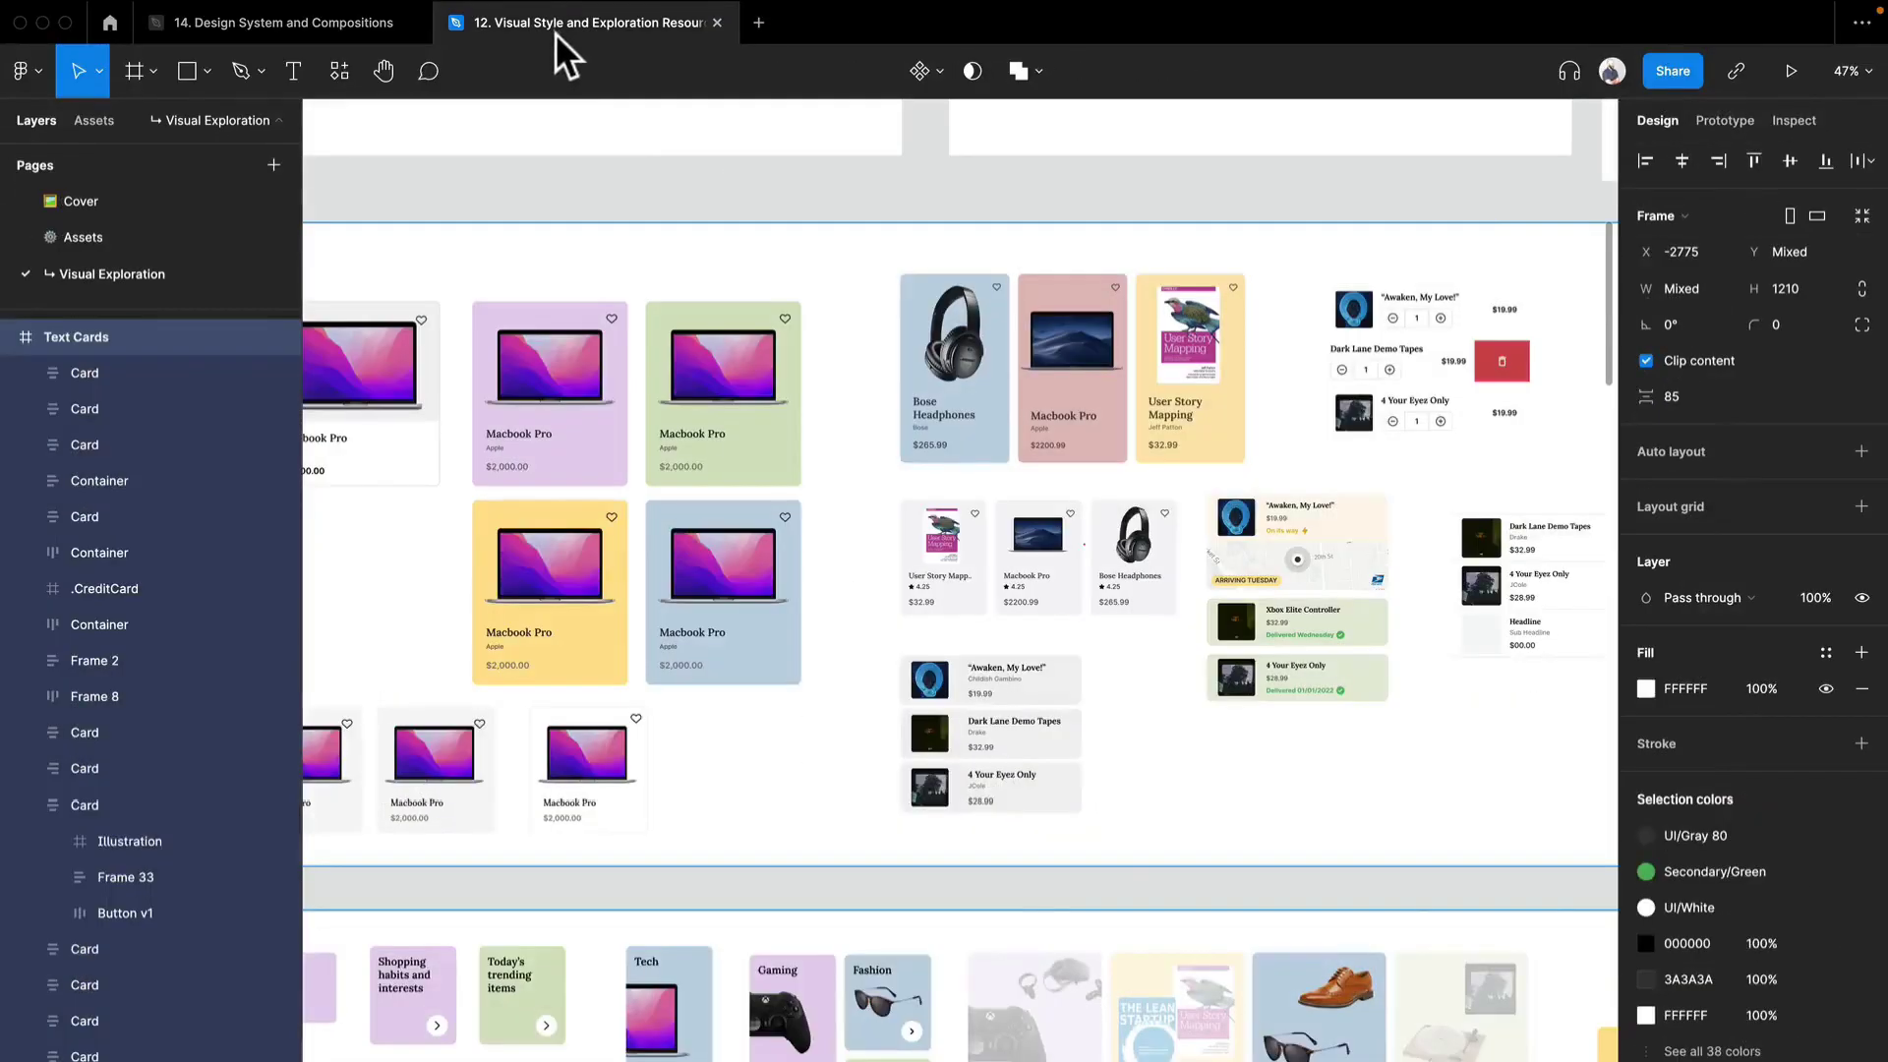
scroll(963, 906, "down", 10)
left_click_drag(1084, 846, 932, 858)
left_click(1372, 752)
left_click(947, 368)
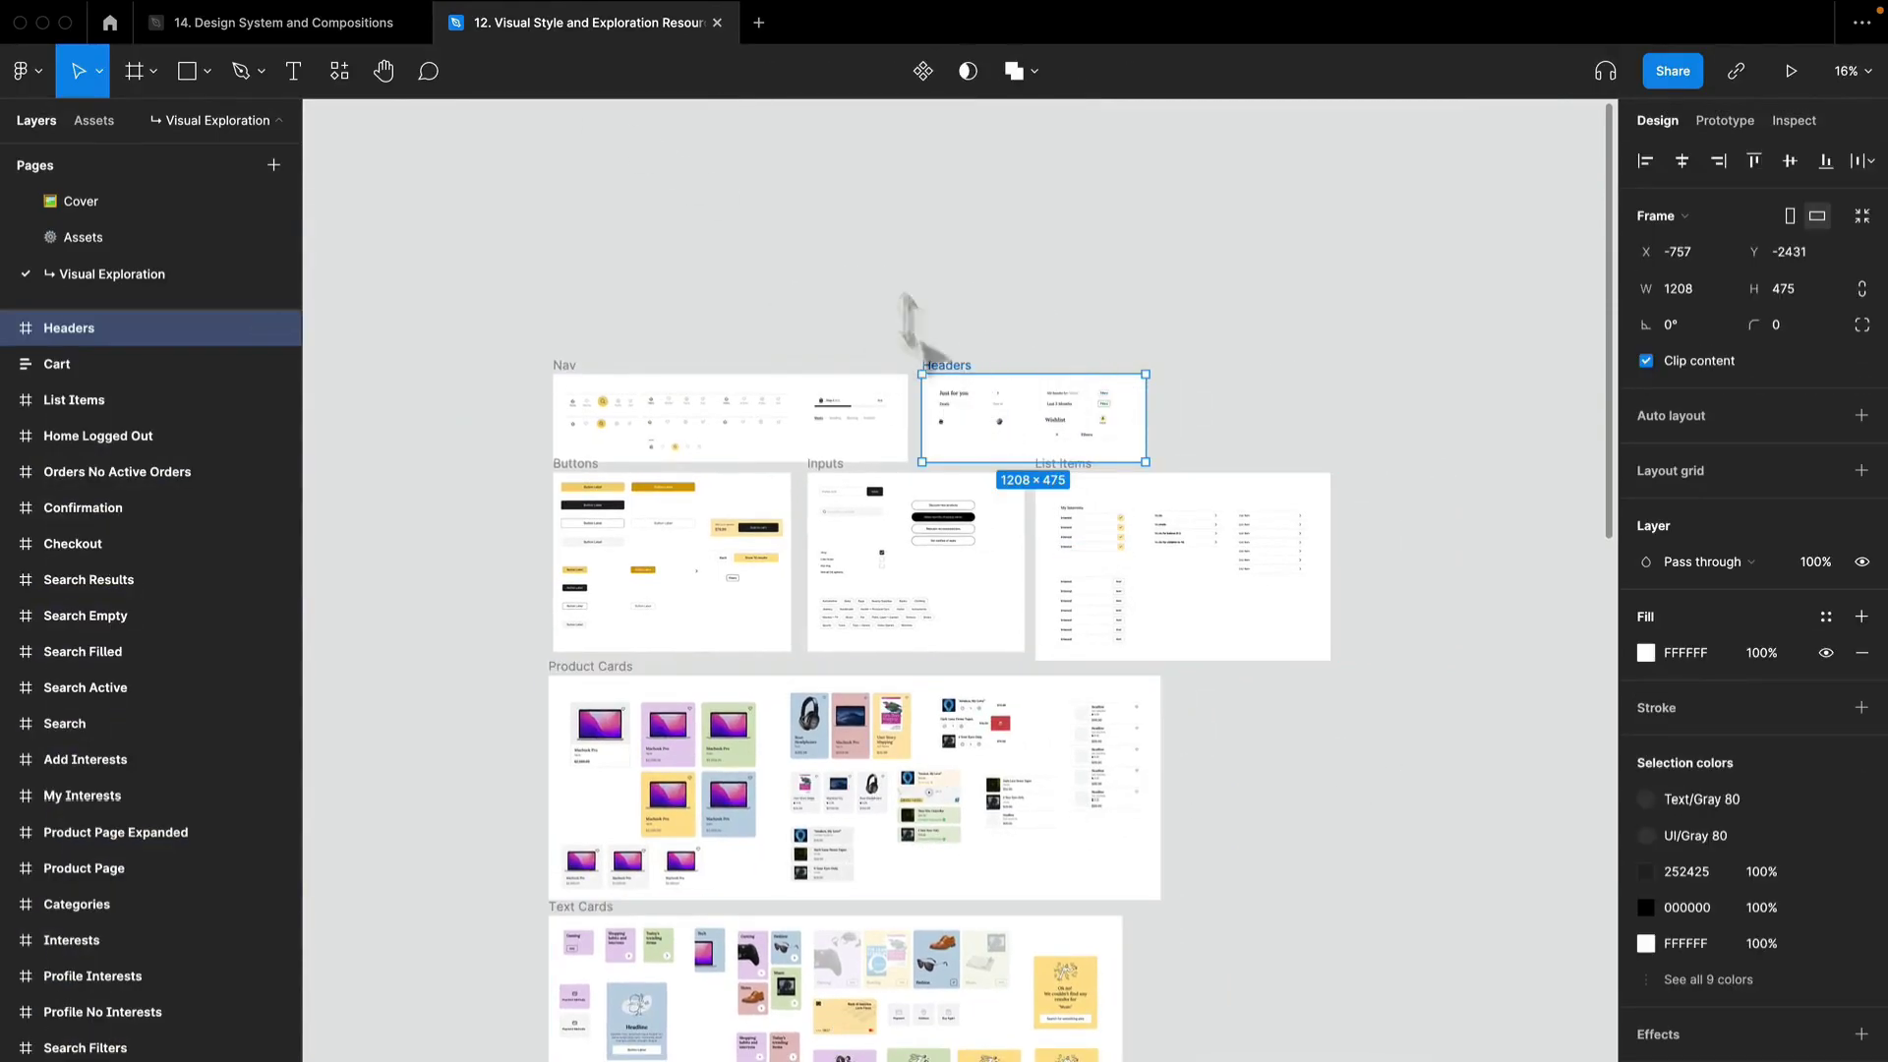
Step: Paste the Headers frame into "14. Design System and Compositions" and position it below the Base Header Components frame
left_click(356, 23)
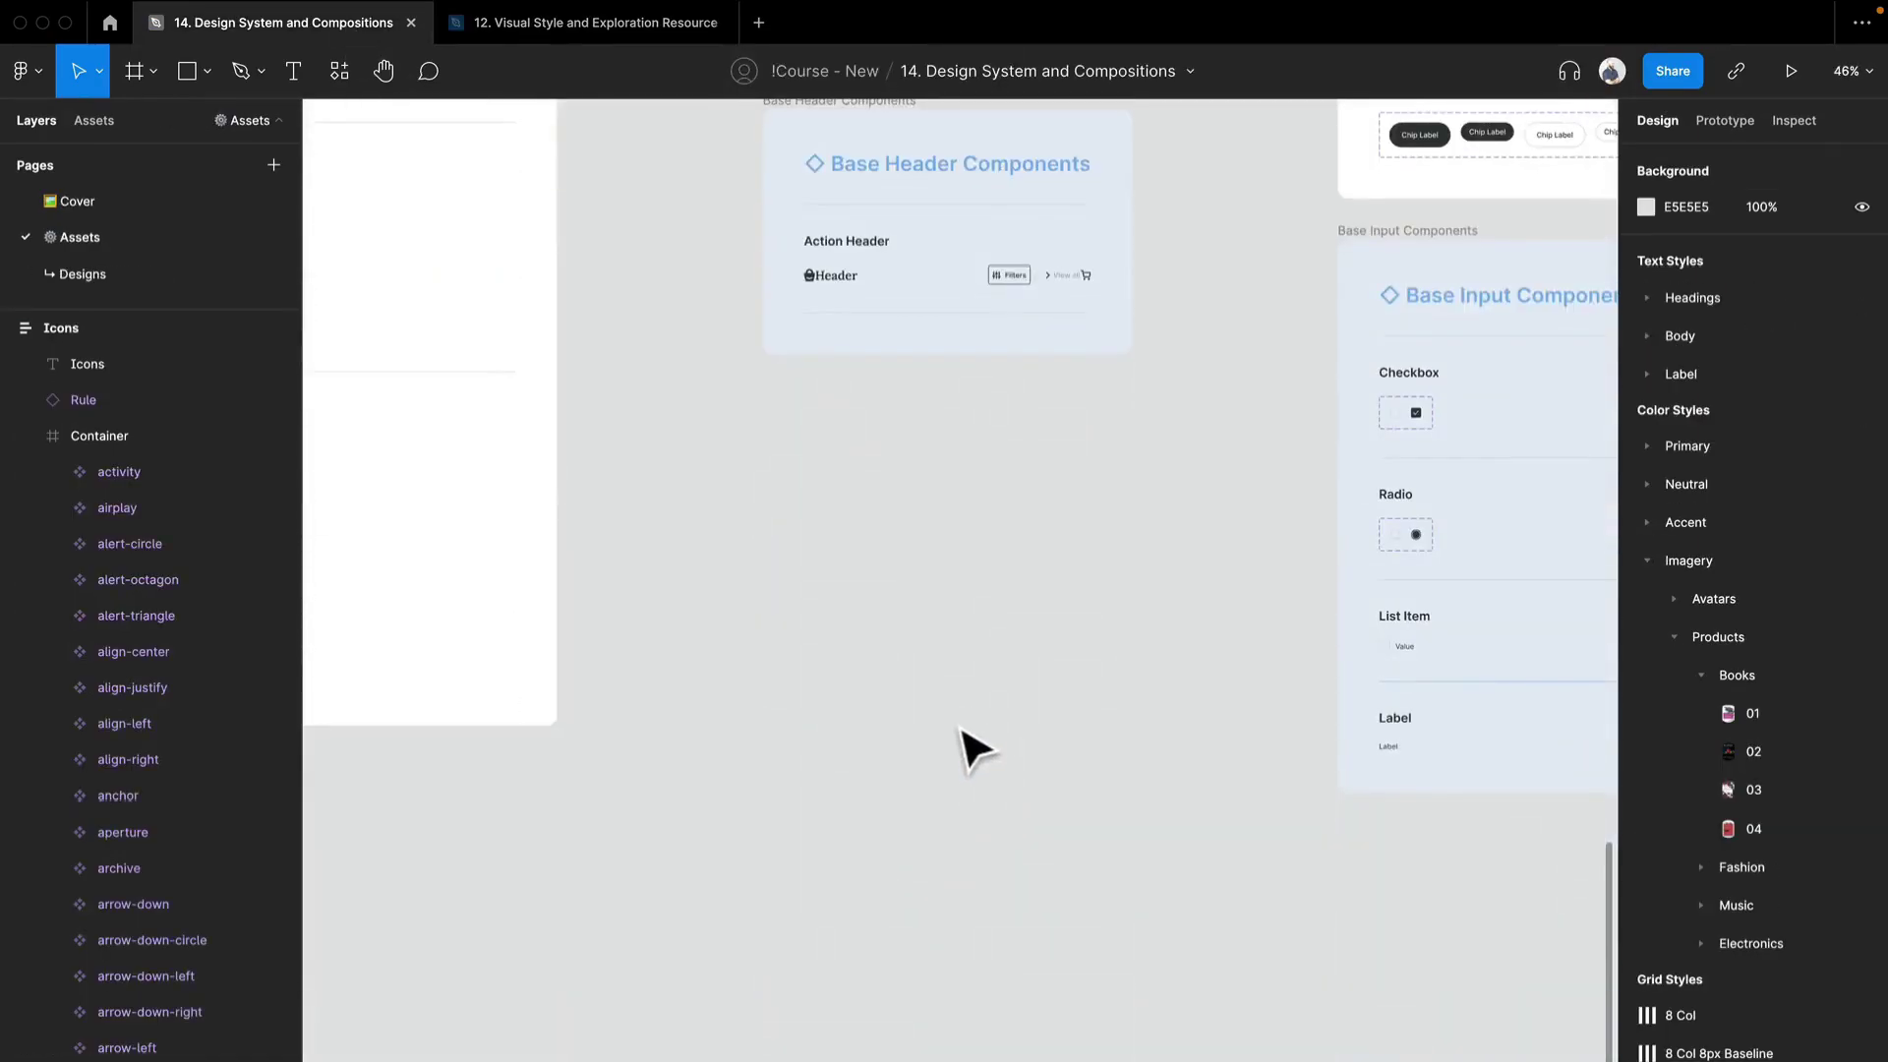
key("ctrl+v")
left_click_drag(1130, 603, 1117, 489)
scroll(965, 489, "up", 5)
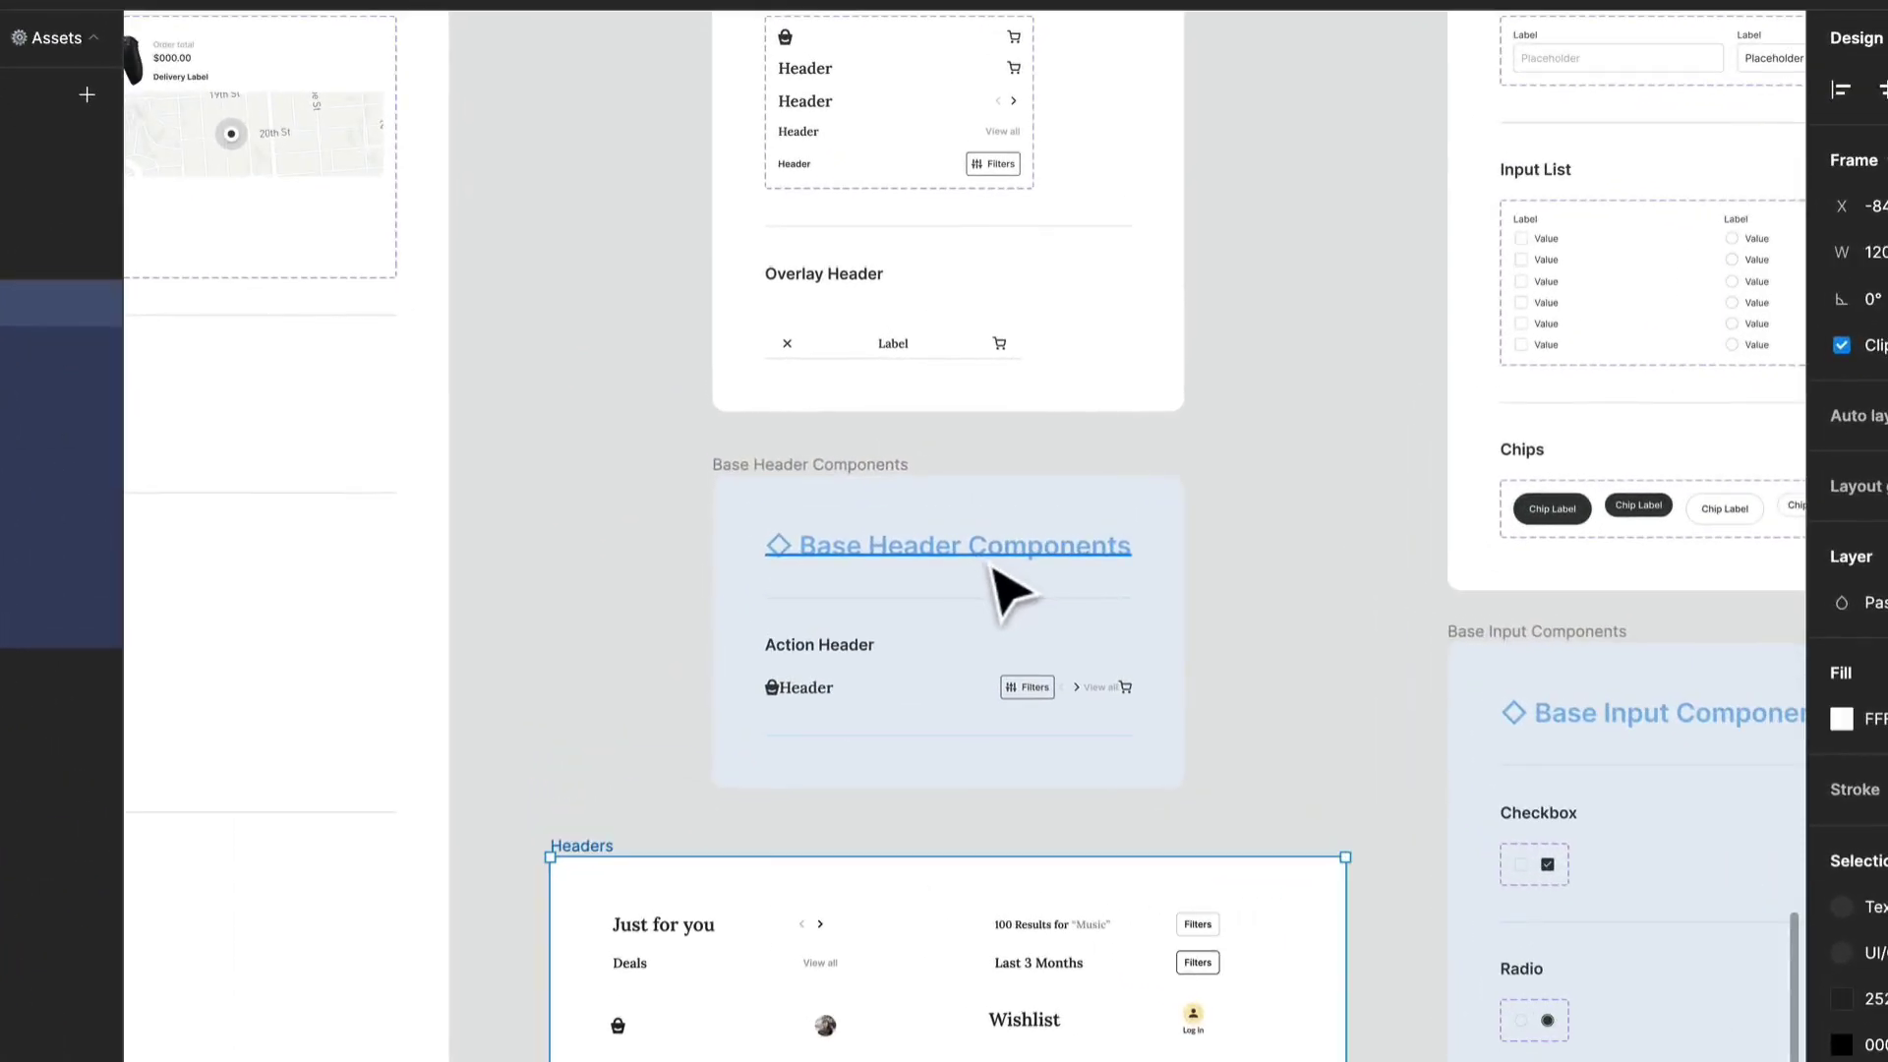
Step: Inspect the Action Header base component and its nested Filters button and View all text
left_click(1003, 610)
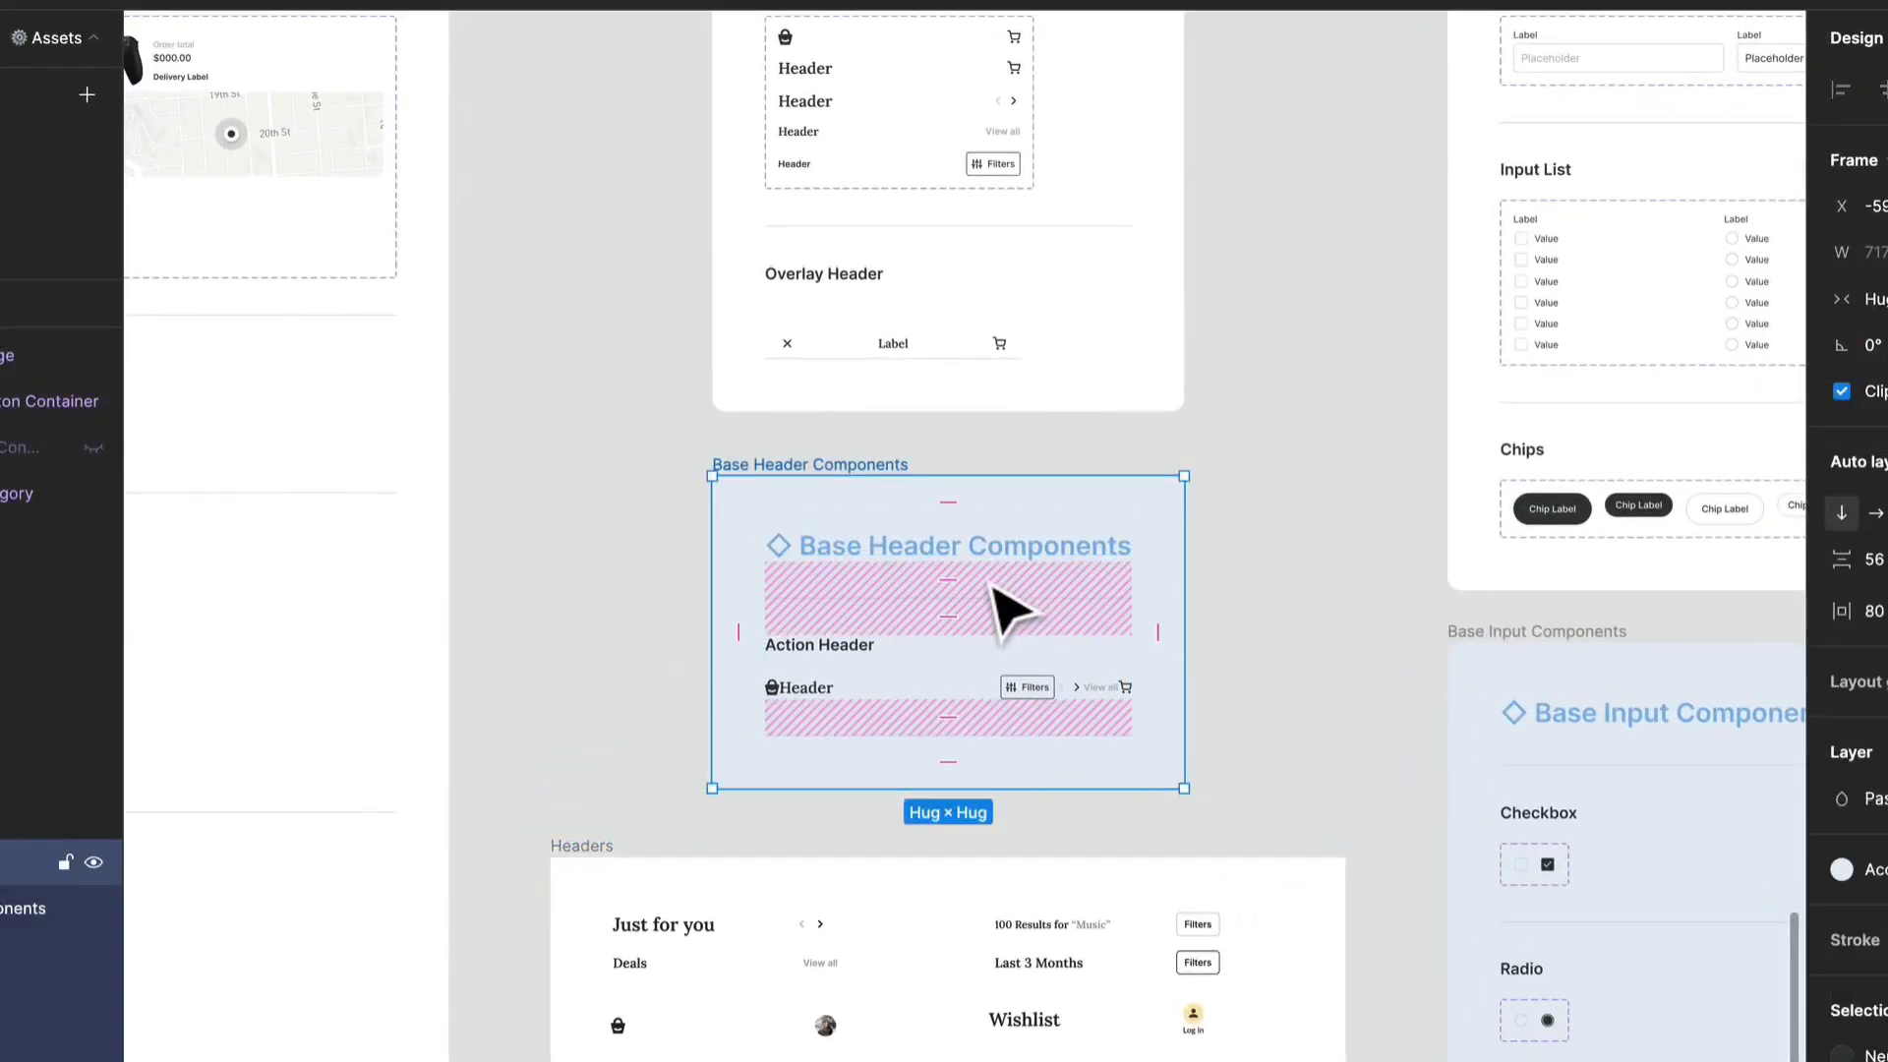
scroll(993, 590, "up", 4)
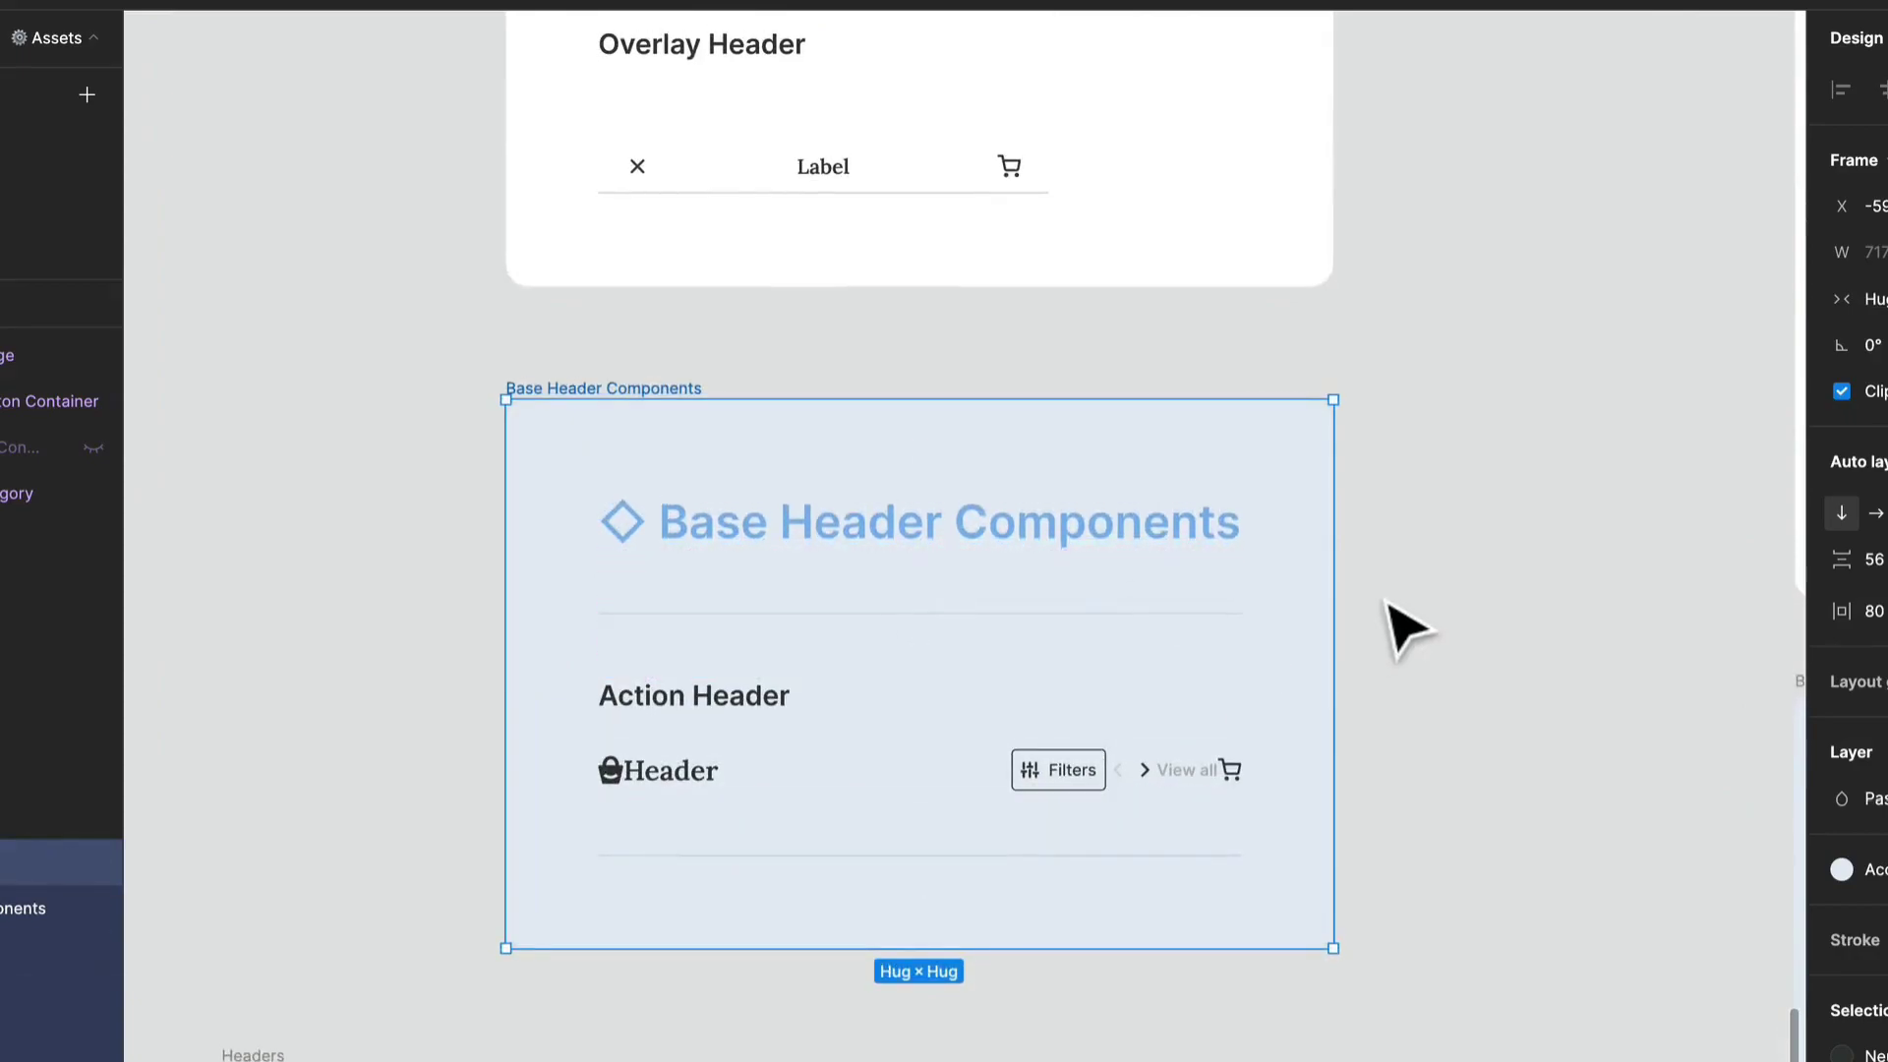
left_click(1136, 784)
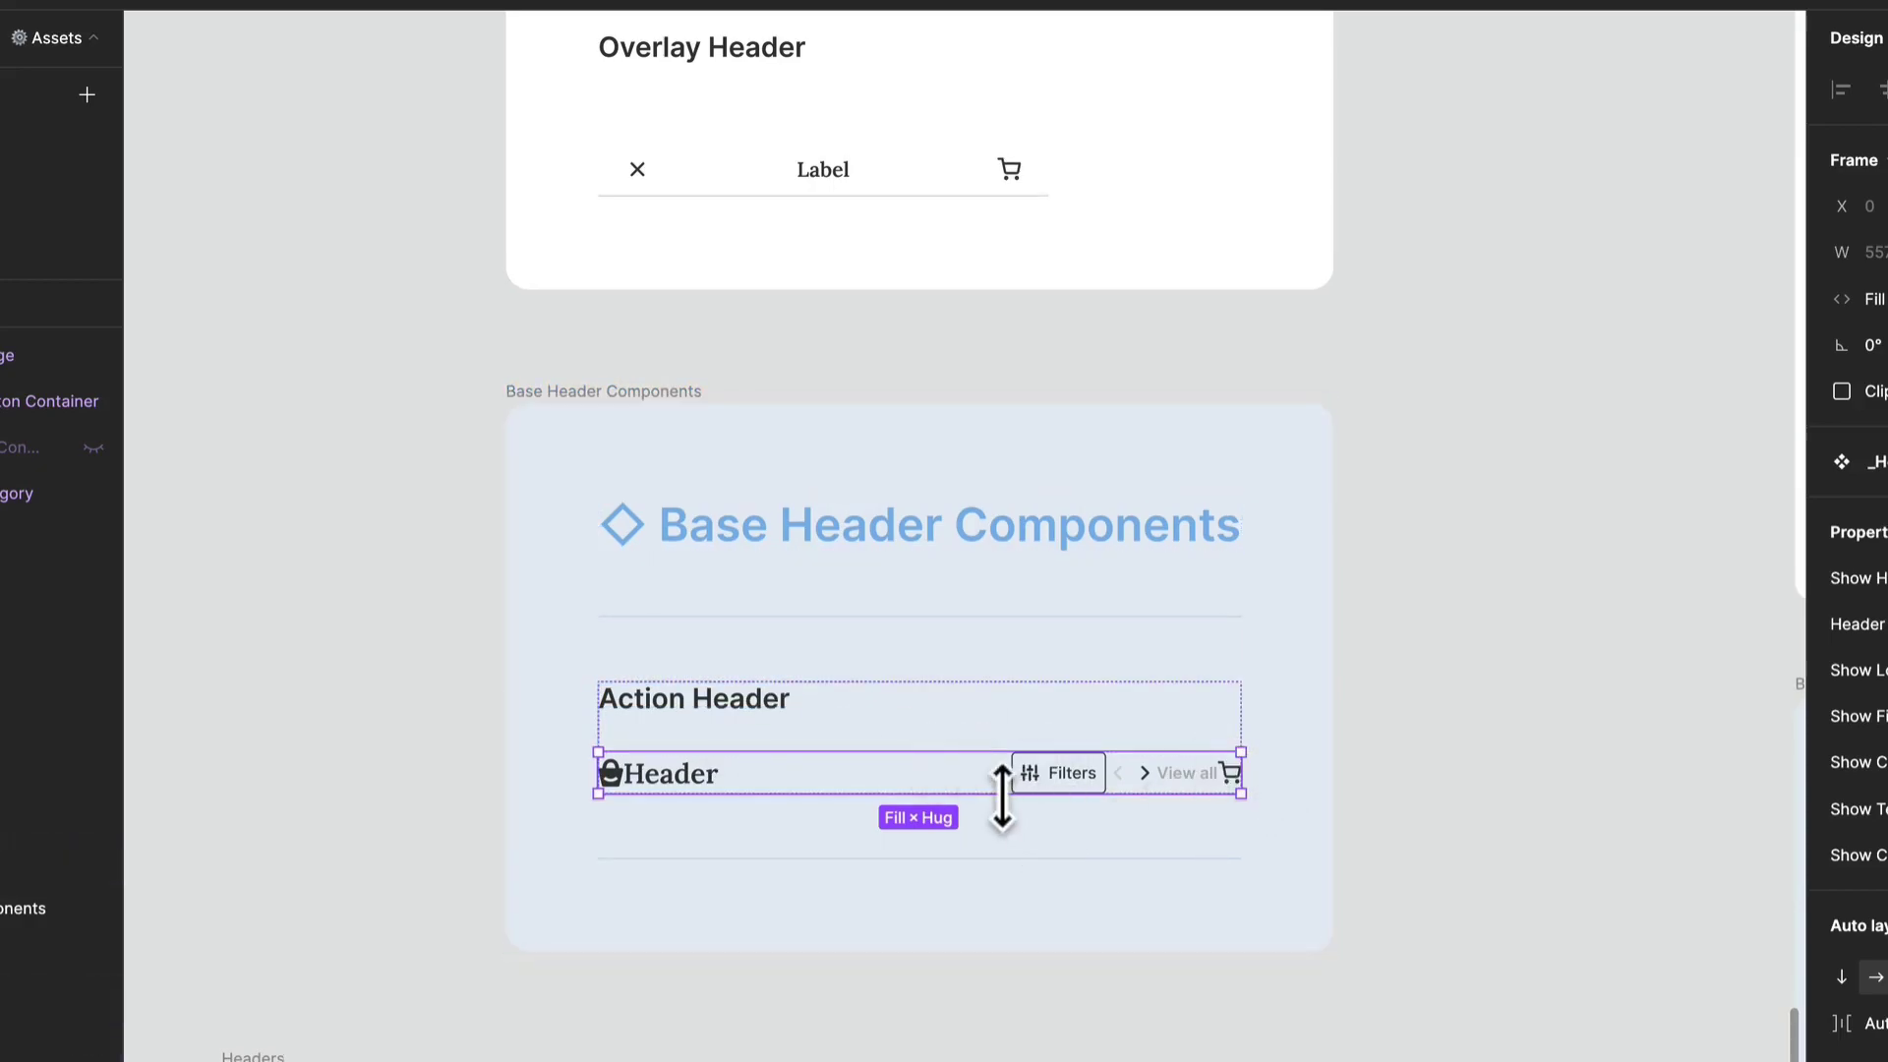
left_click(1089, 786)
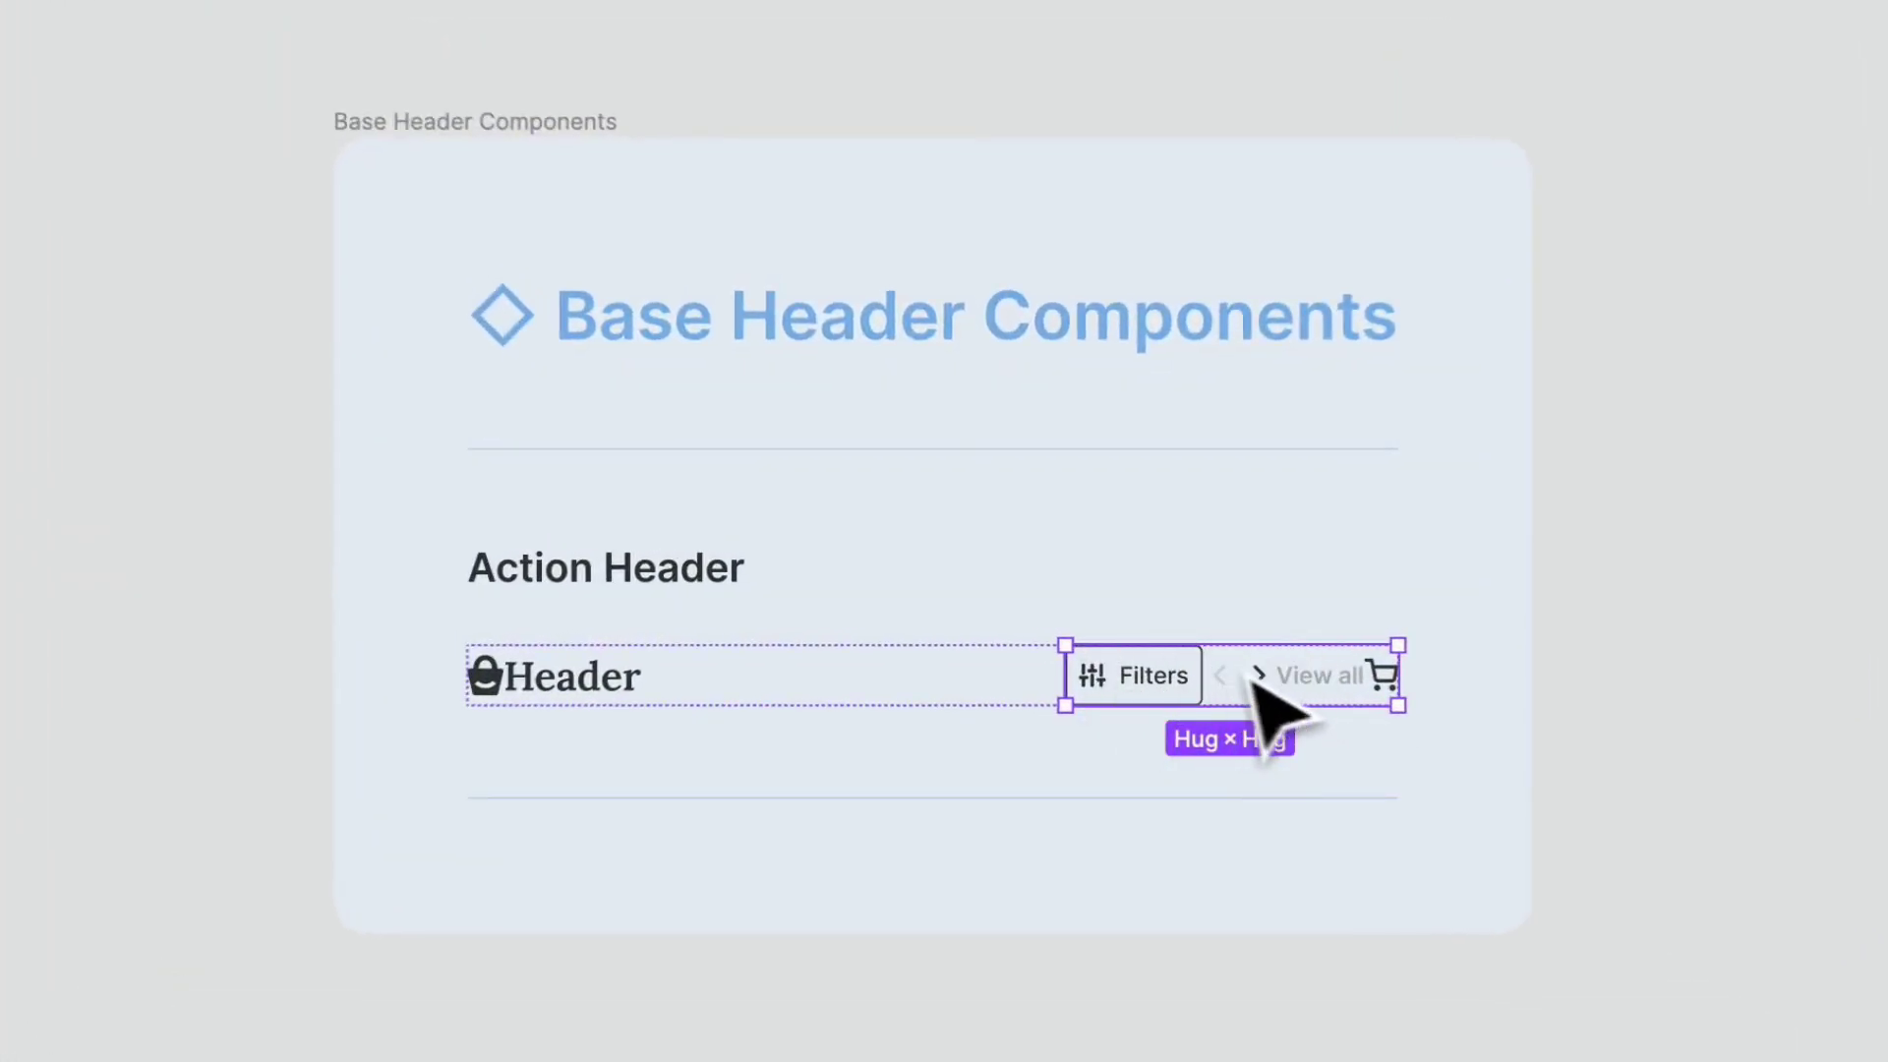
double_click(1325, 688)
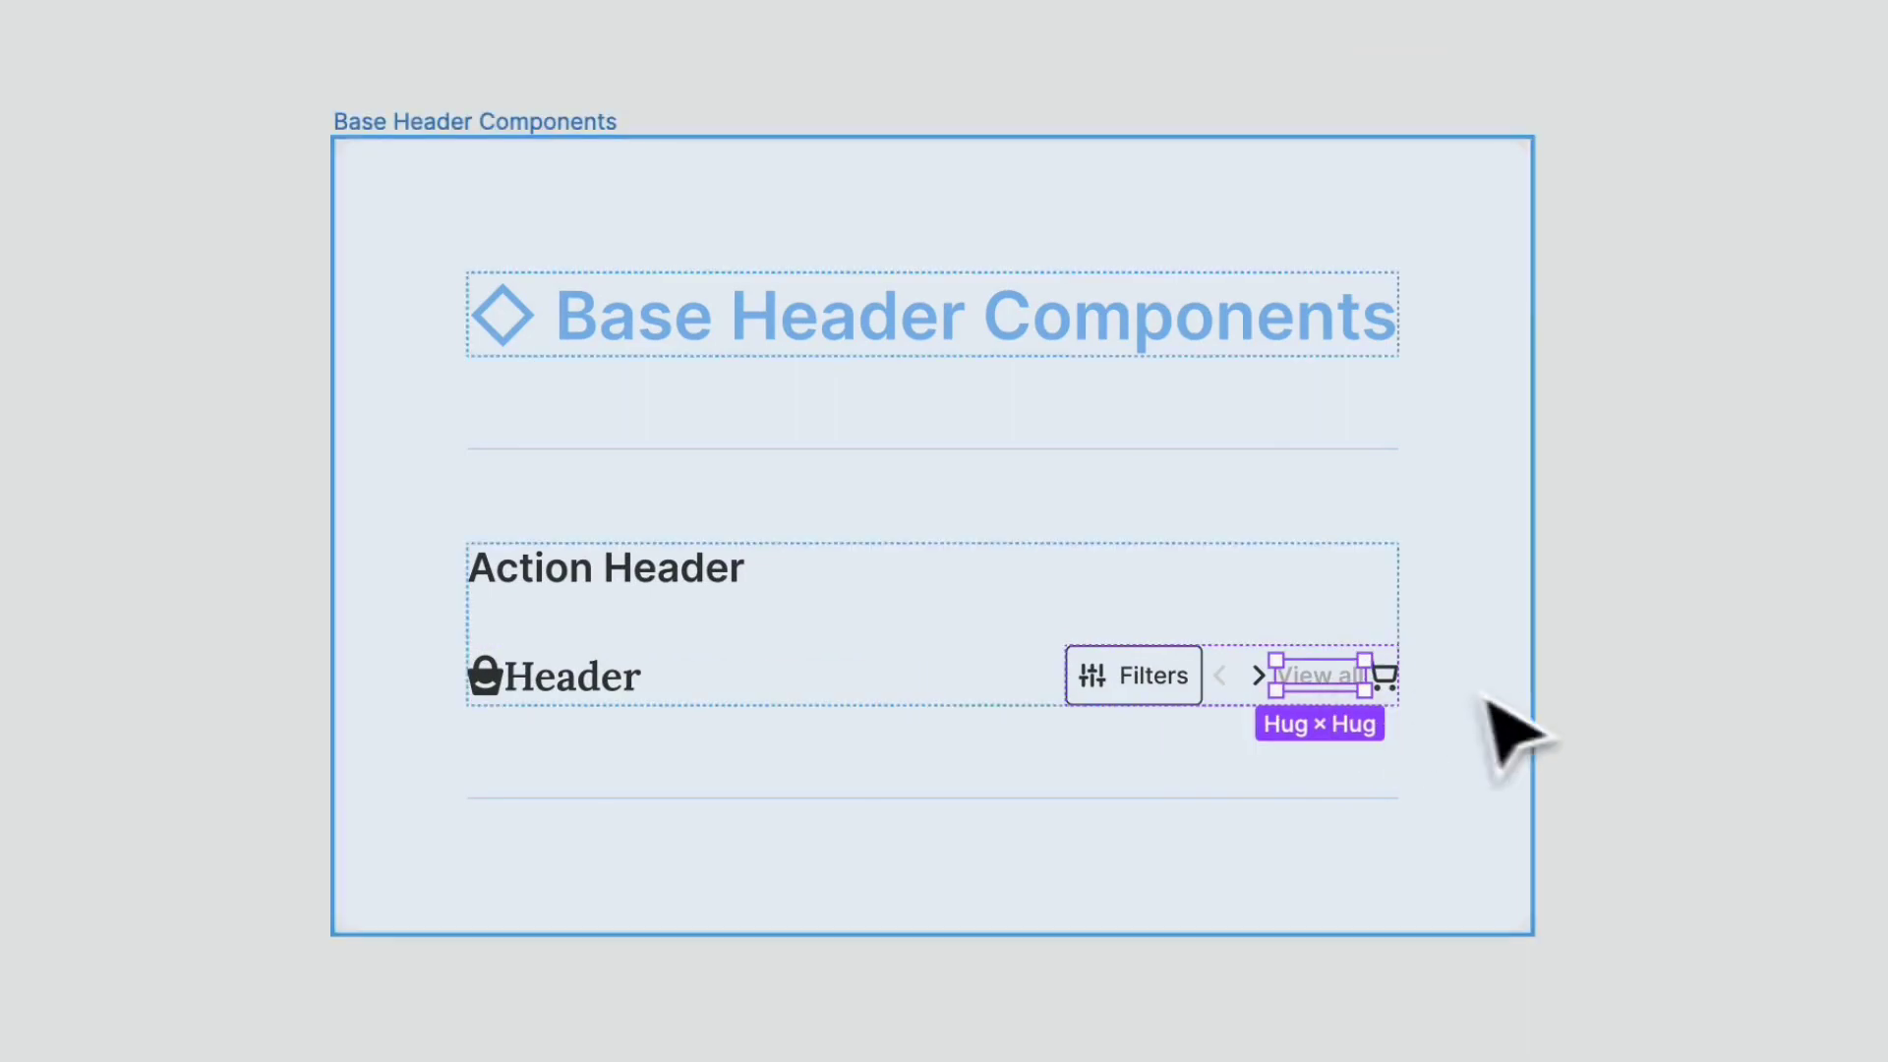
left_click(1621, 707)
Step: Inspect the base header's shopping cart icon and compare it with the avatar header in the pasted Headers frame
left_click(1389, 685)
double_click(1389, 685)
double_click(1389, 686)
double_click(1397, 684)
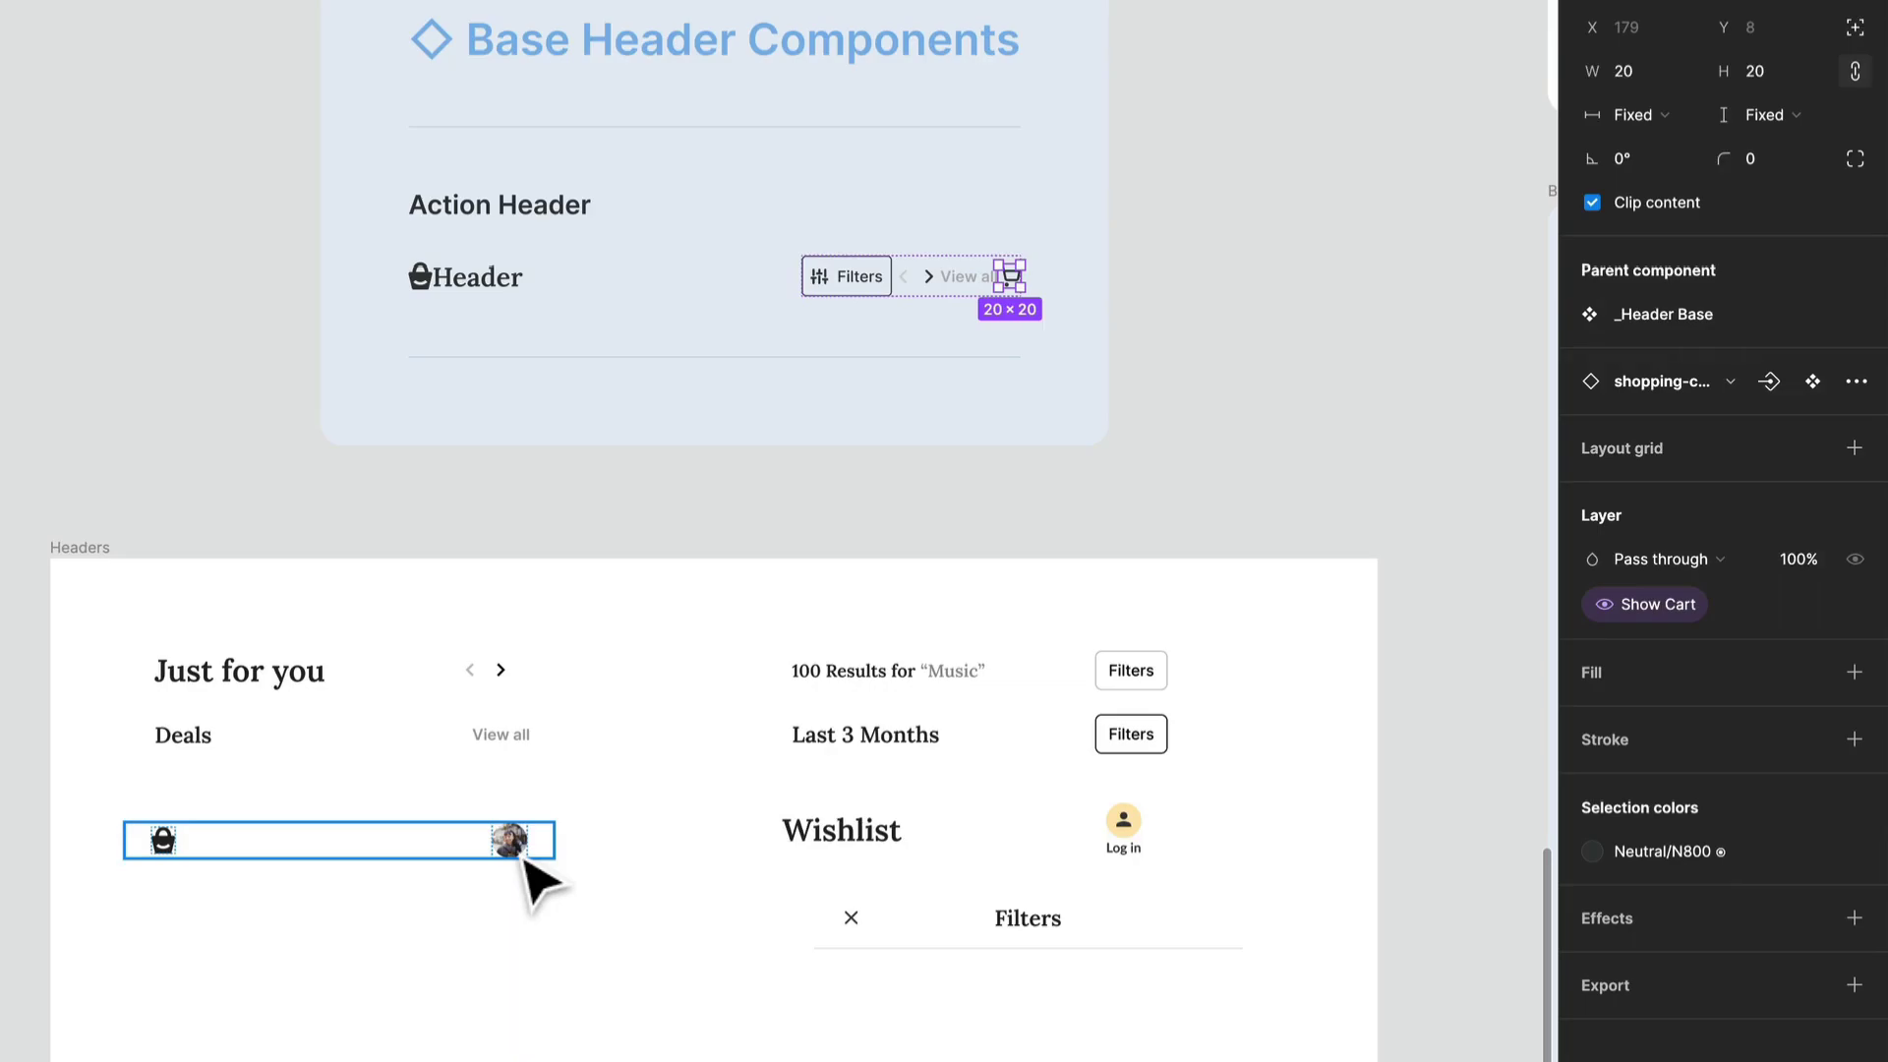
left_click(1001, 506)
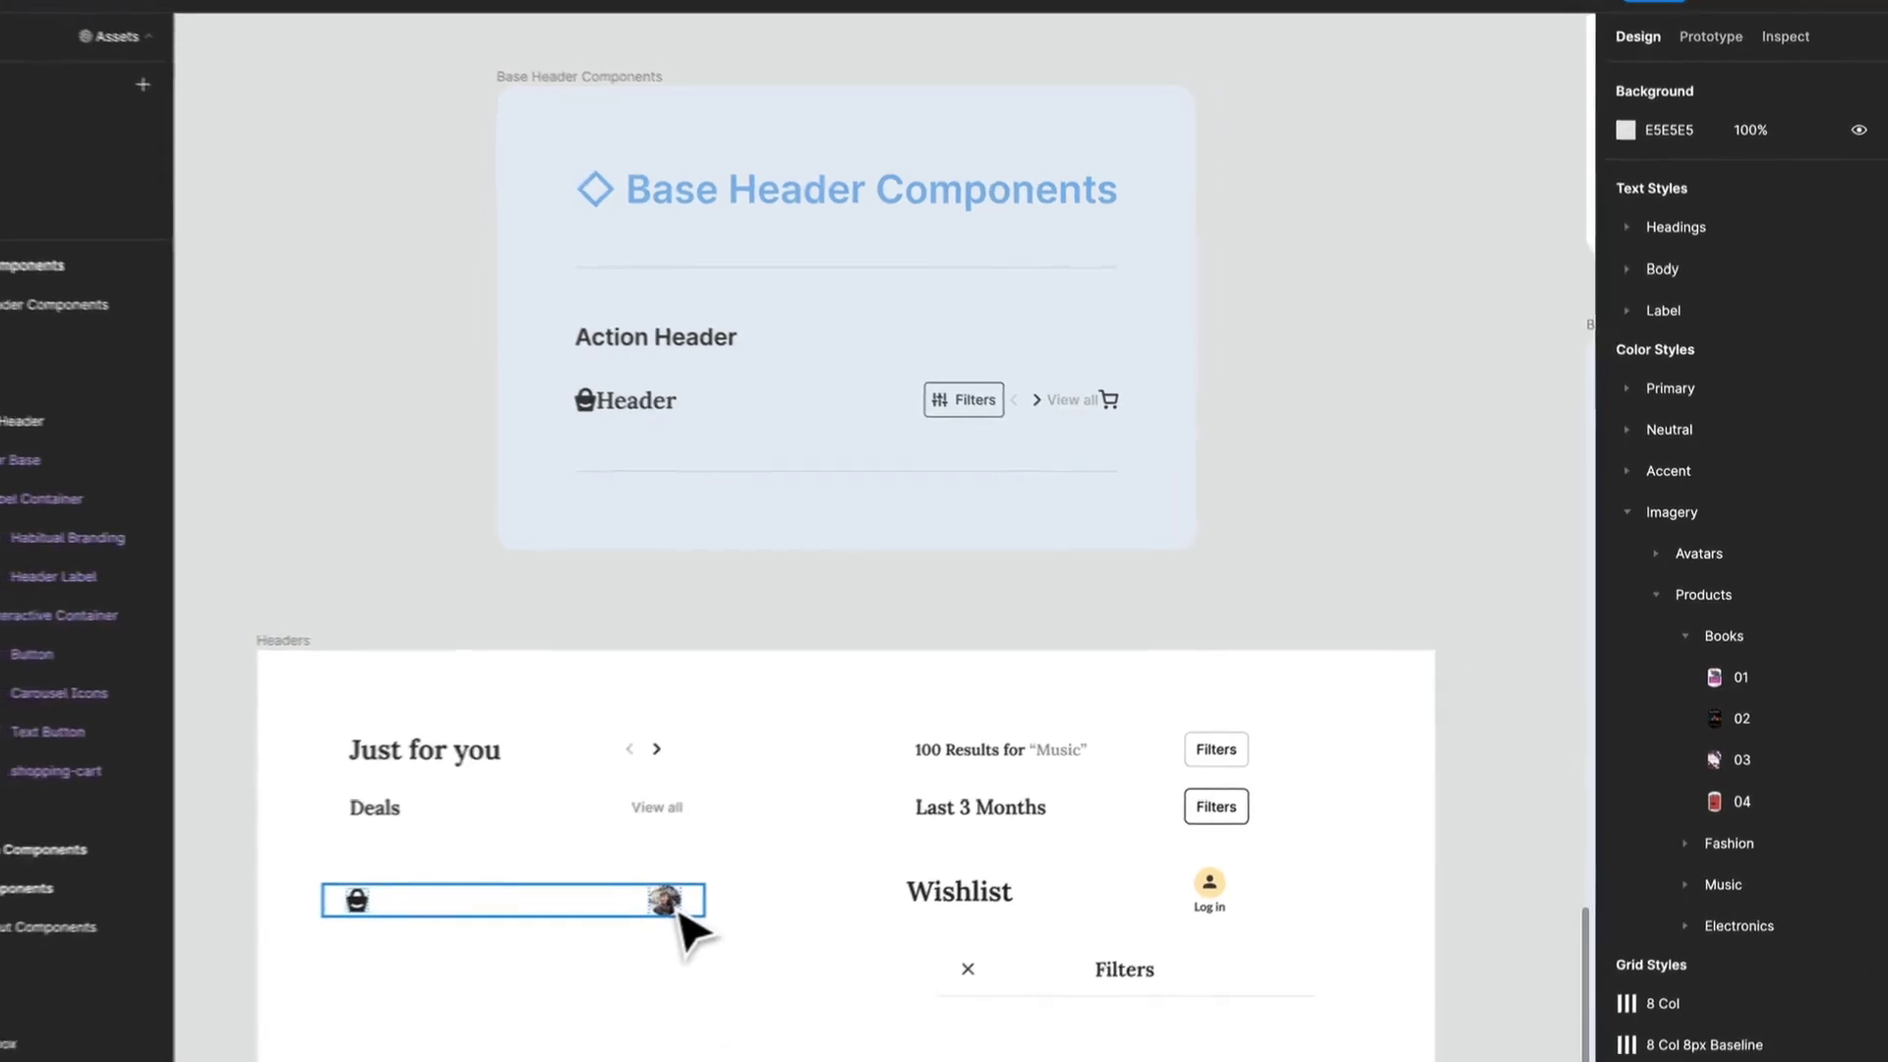
Step: Examine the Section Header's Filter variant and the properties of its nested _Header Base instance
scroll(772, 521, "up", 10)
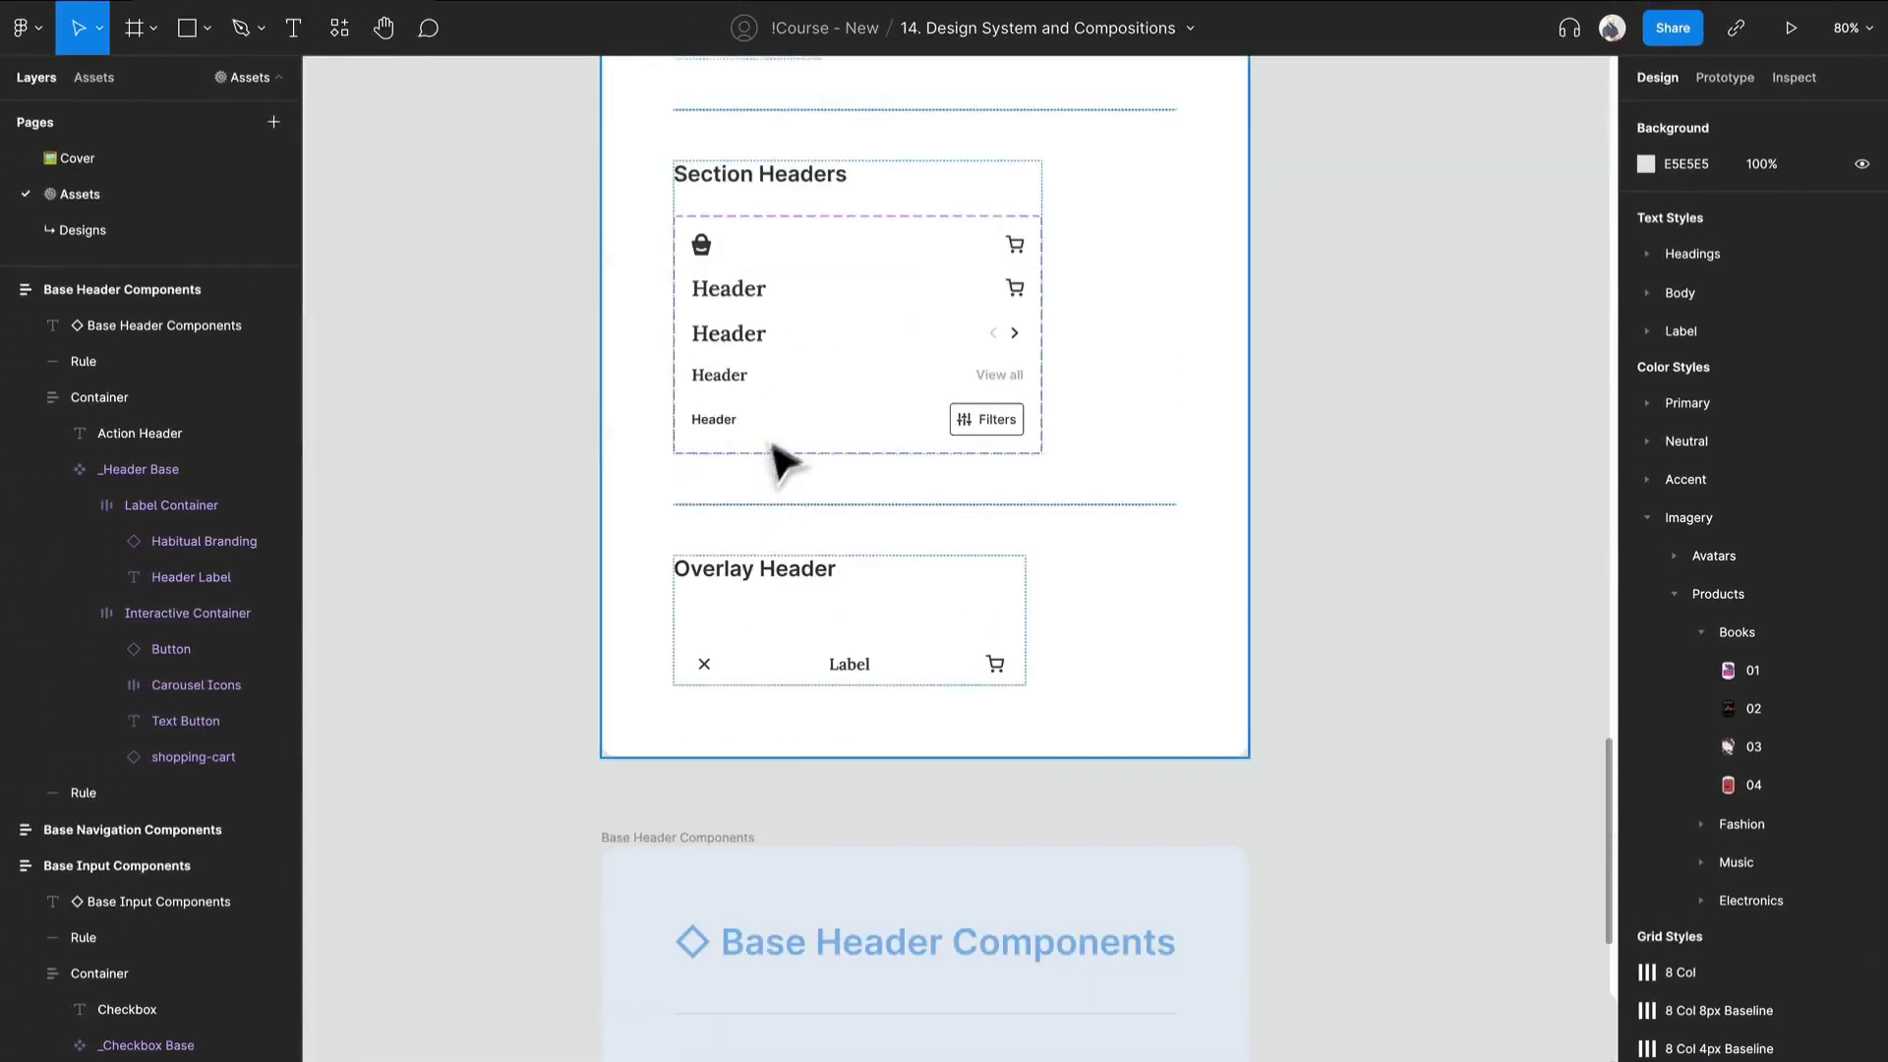
left_click(785, 433)
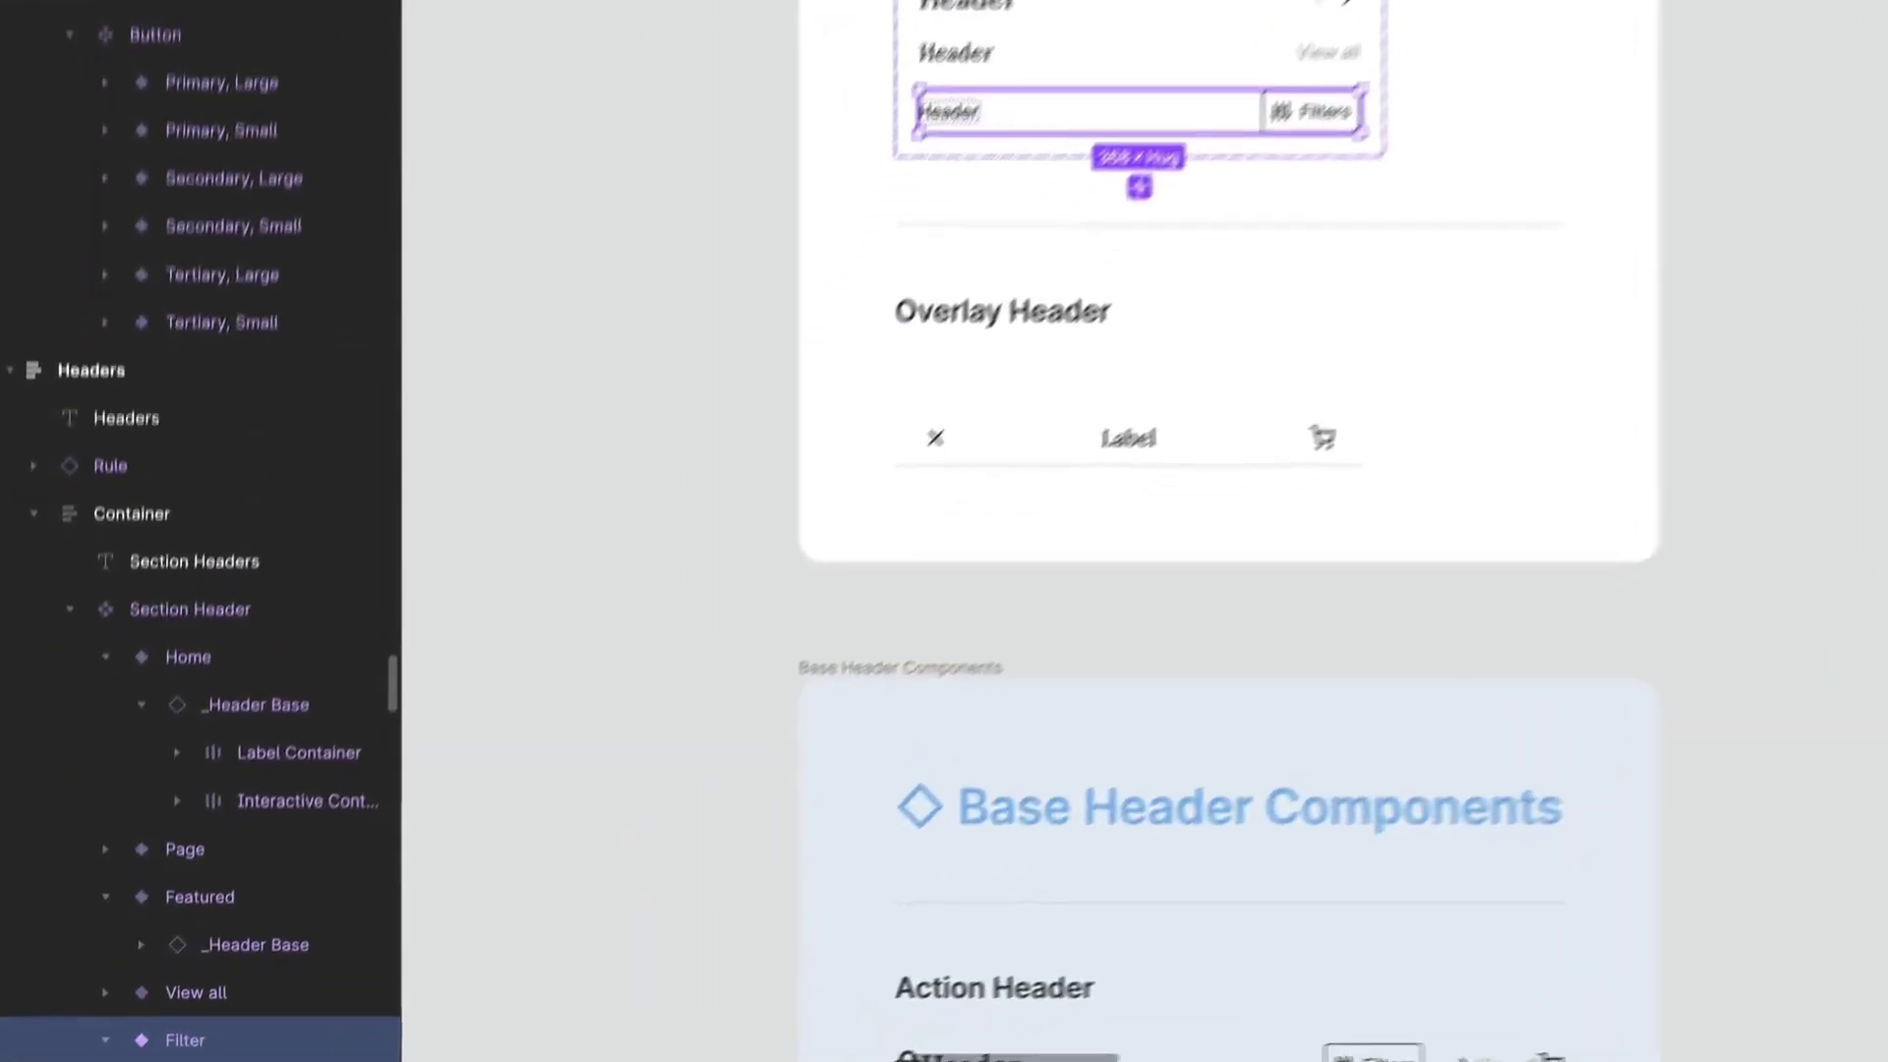
scroll(142, 955, "down", 2)
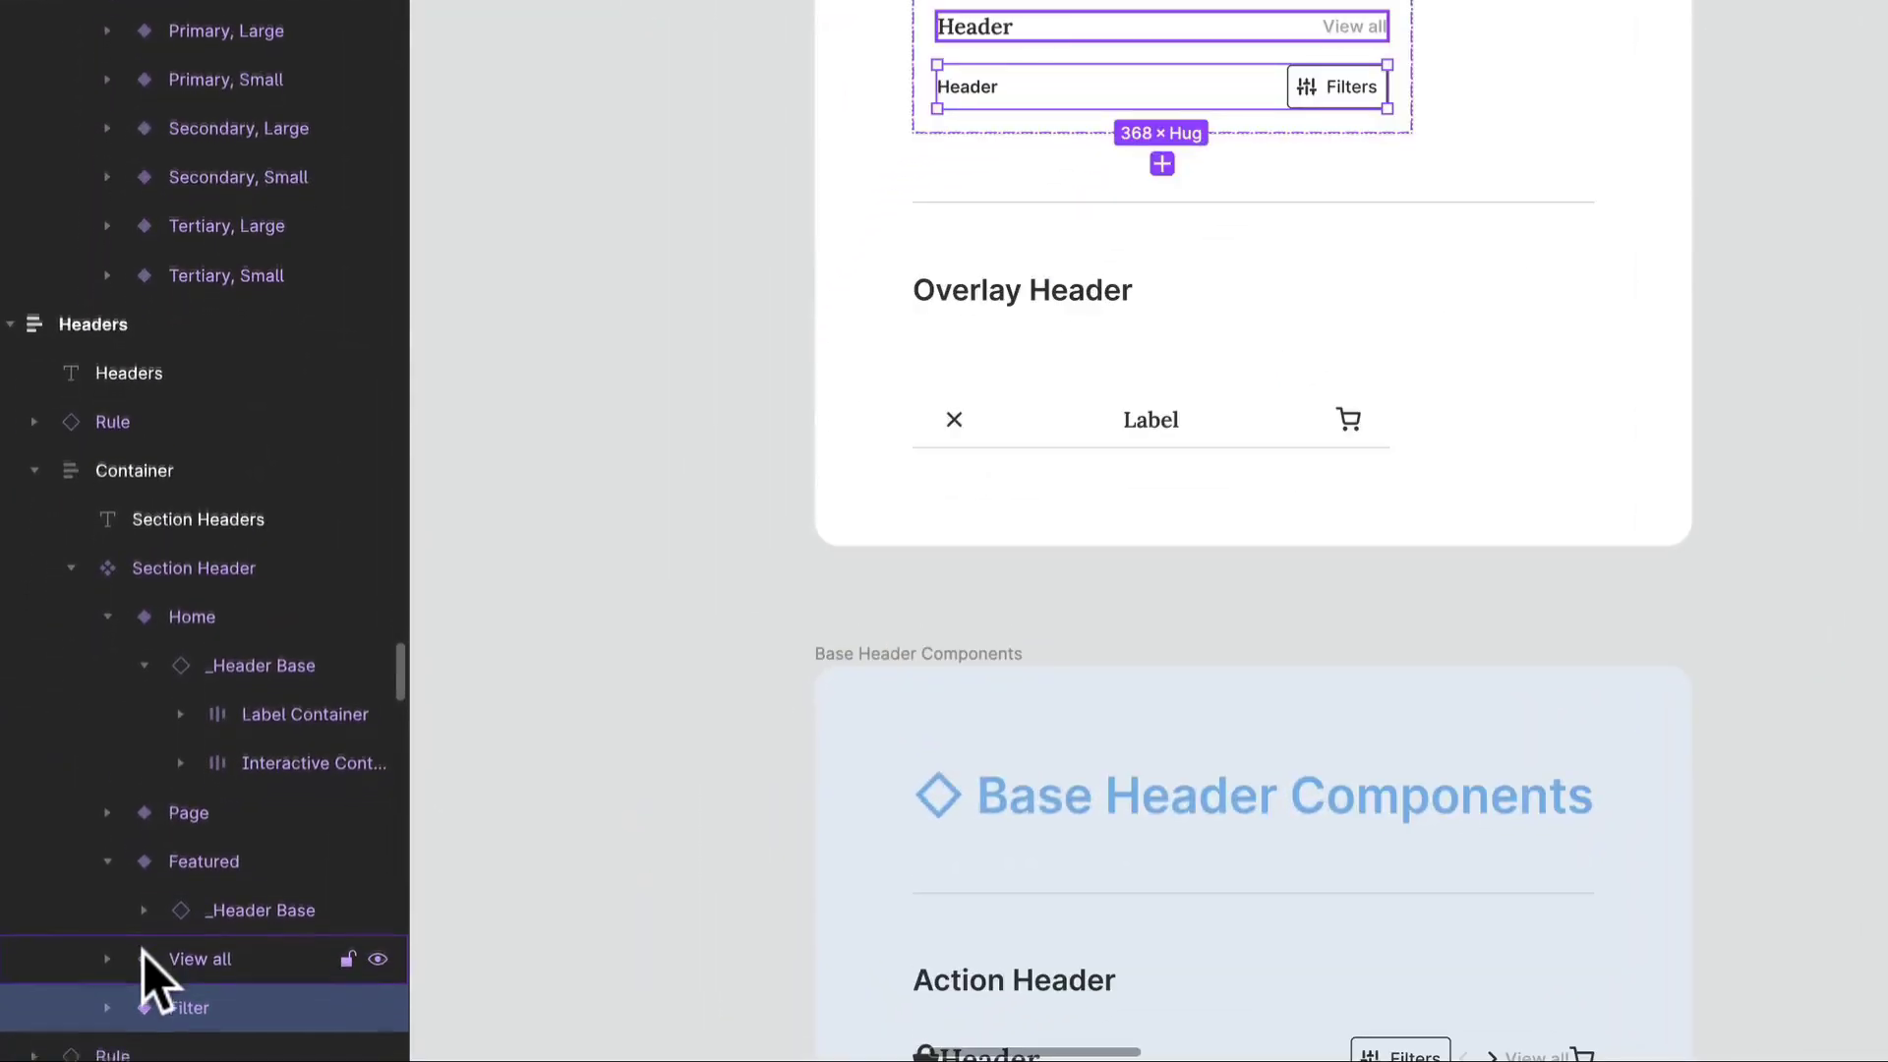
left_click(110, 937)
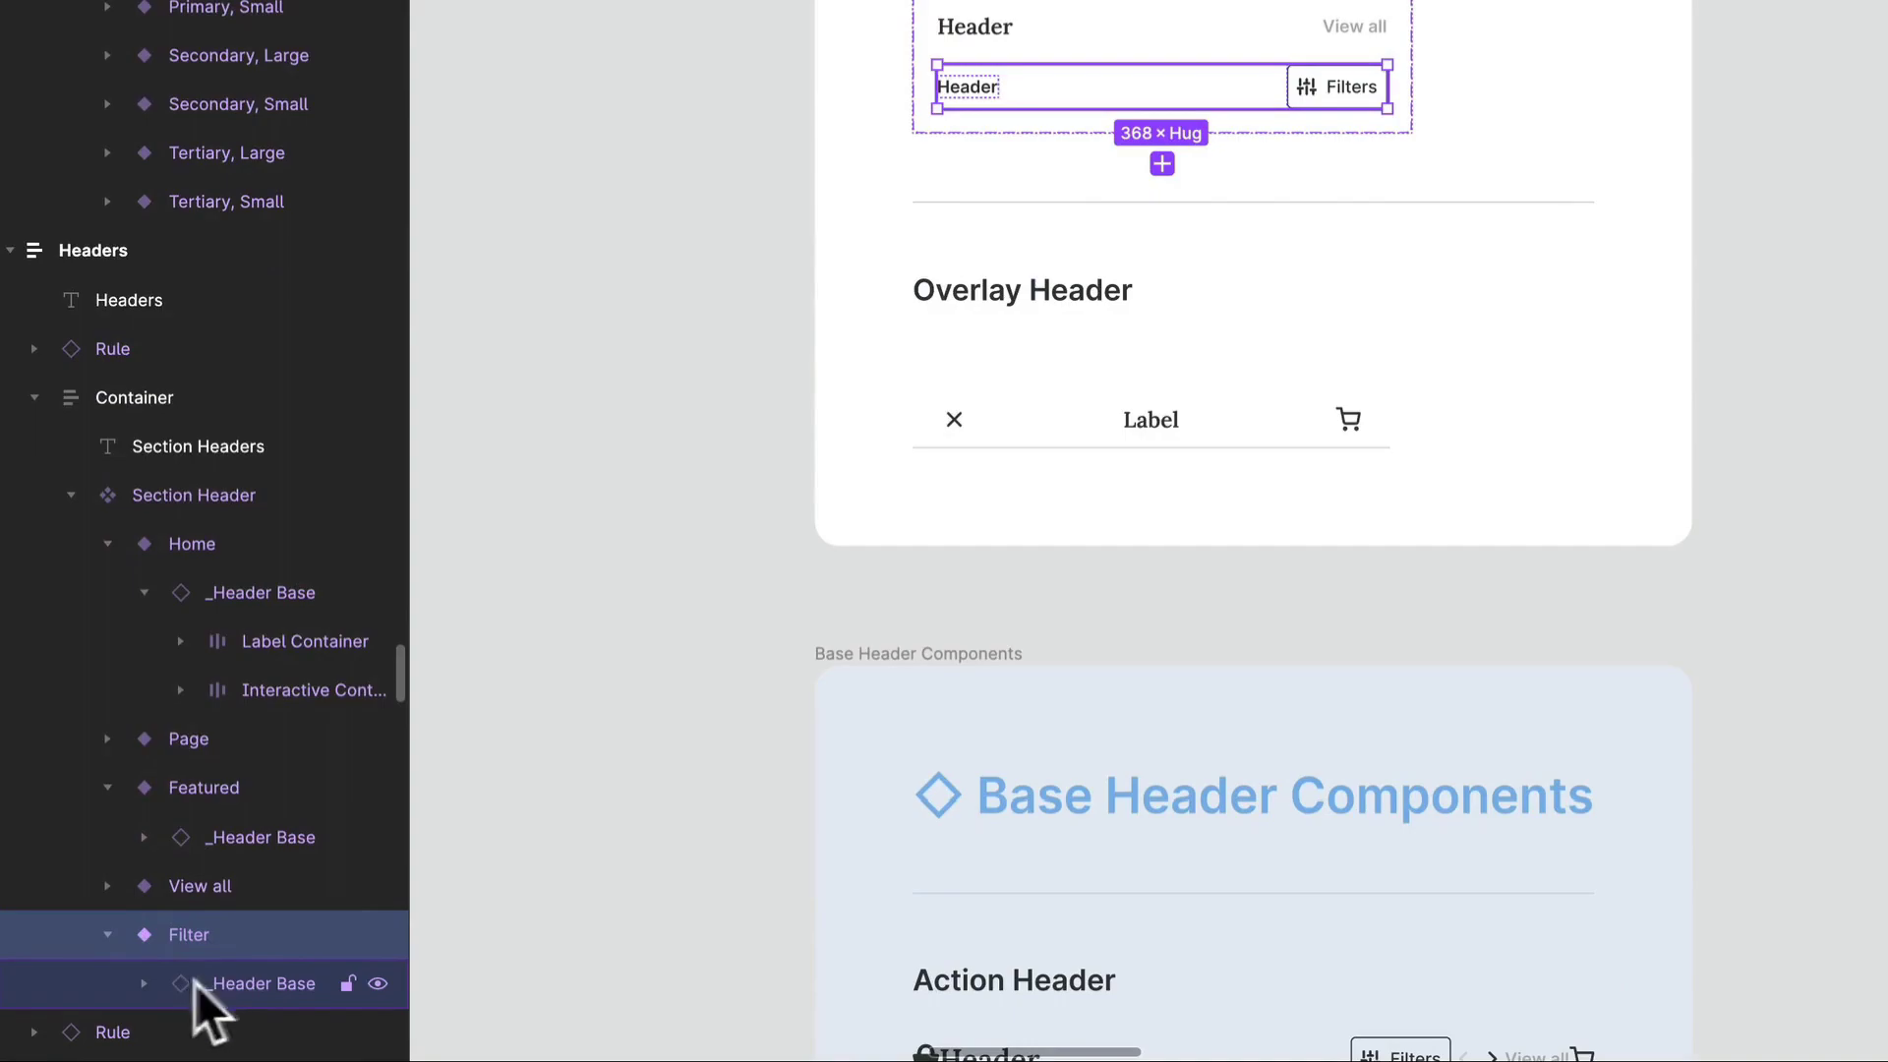
left_click(225, 983)
scroll(1327, 1026, "down", 5)
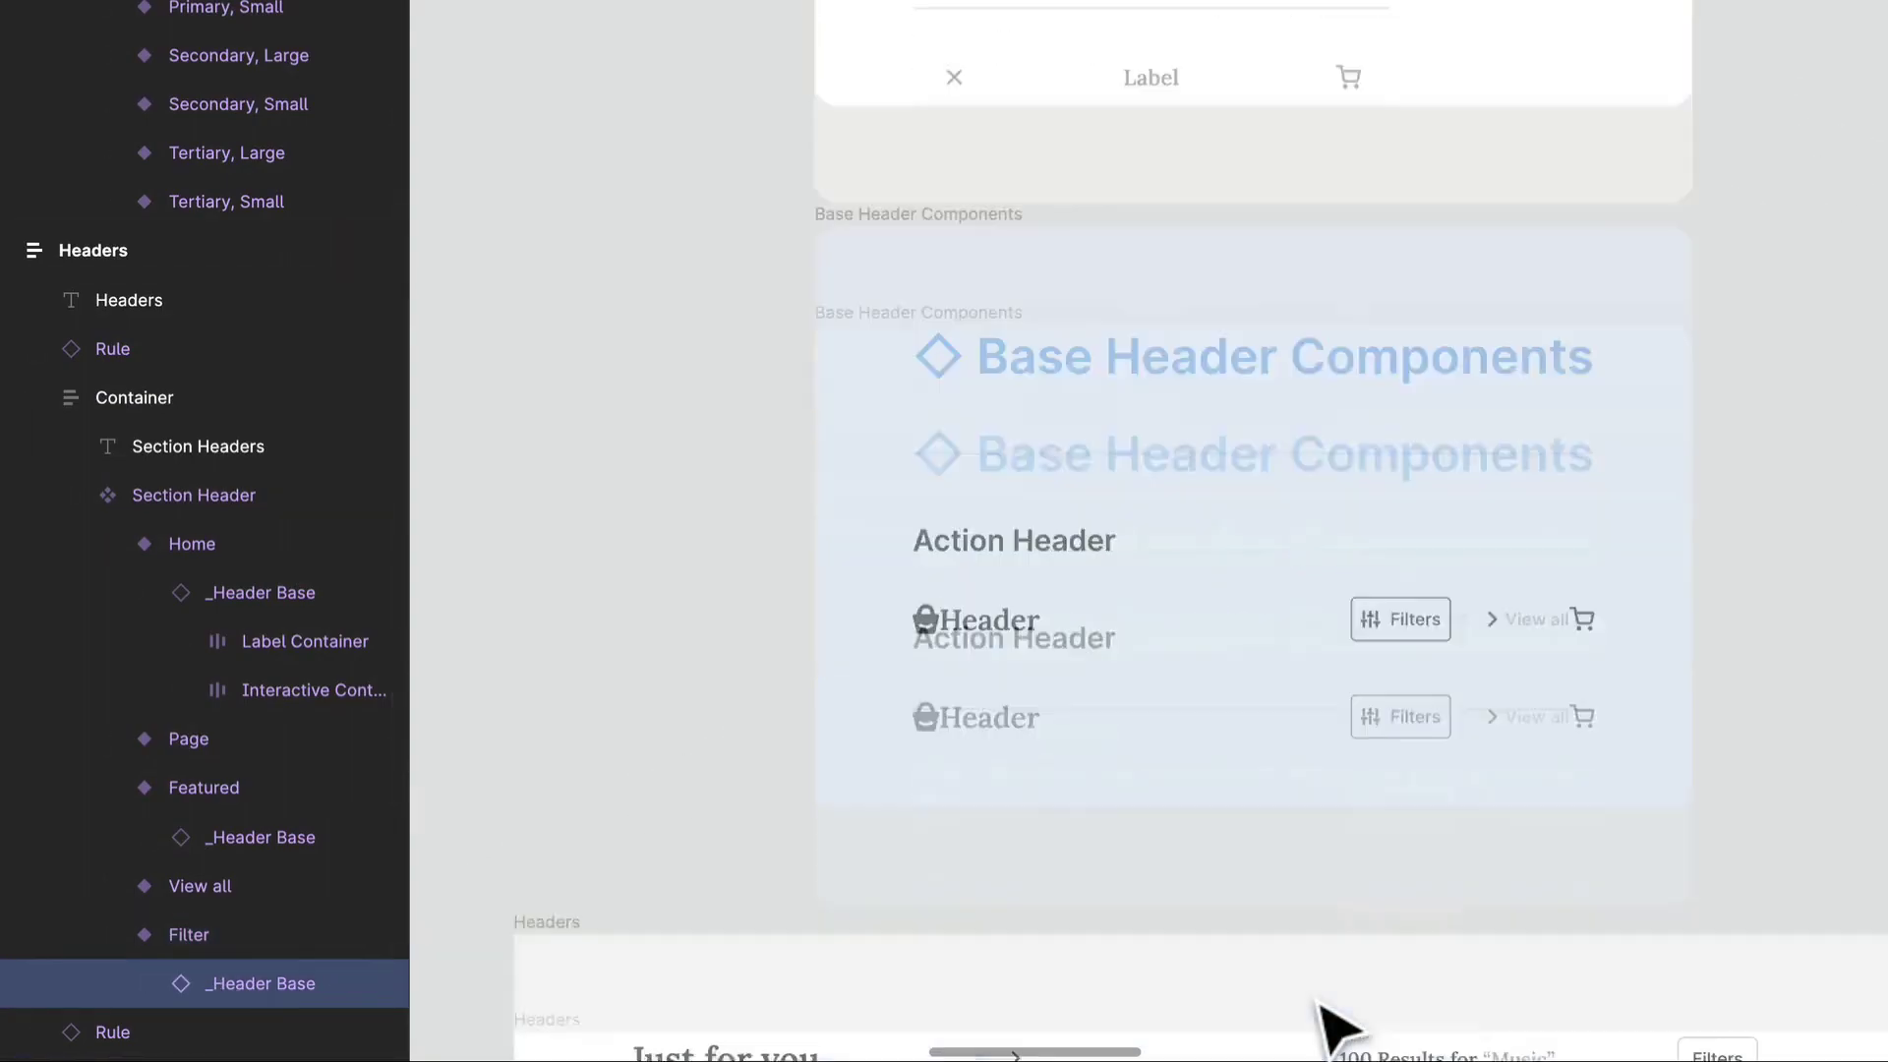
scroll(1362, 585, "up", 5)
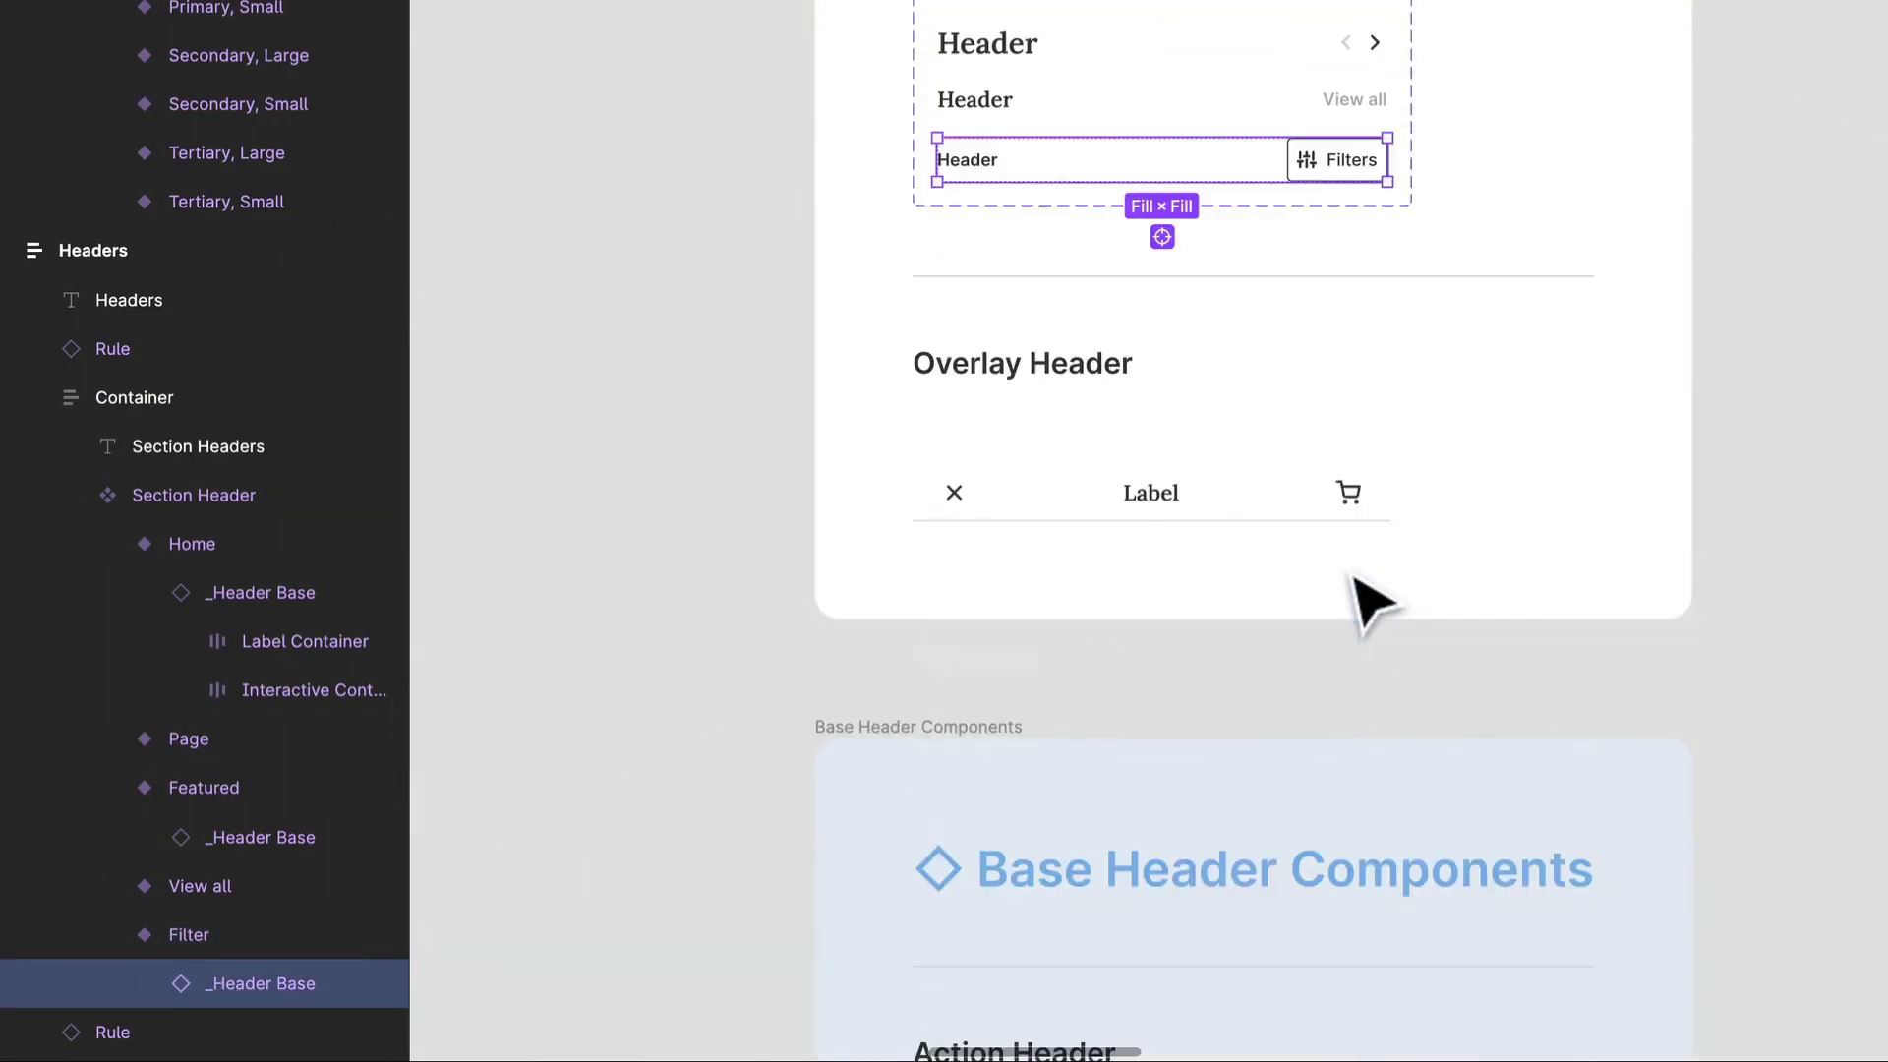
scroll(872, 357, "up", 4)
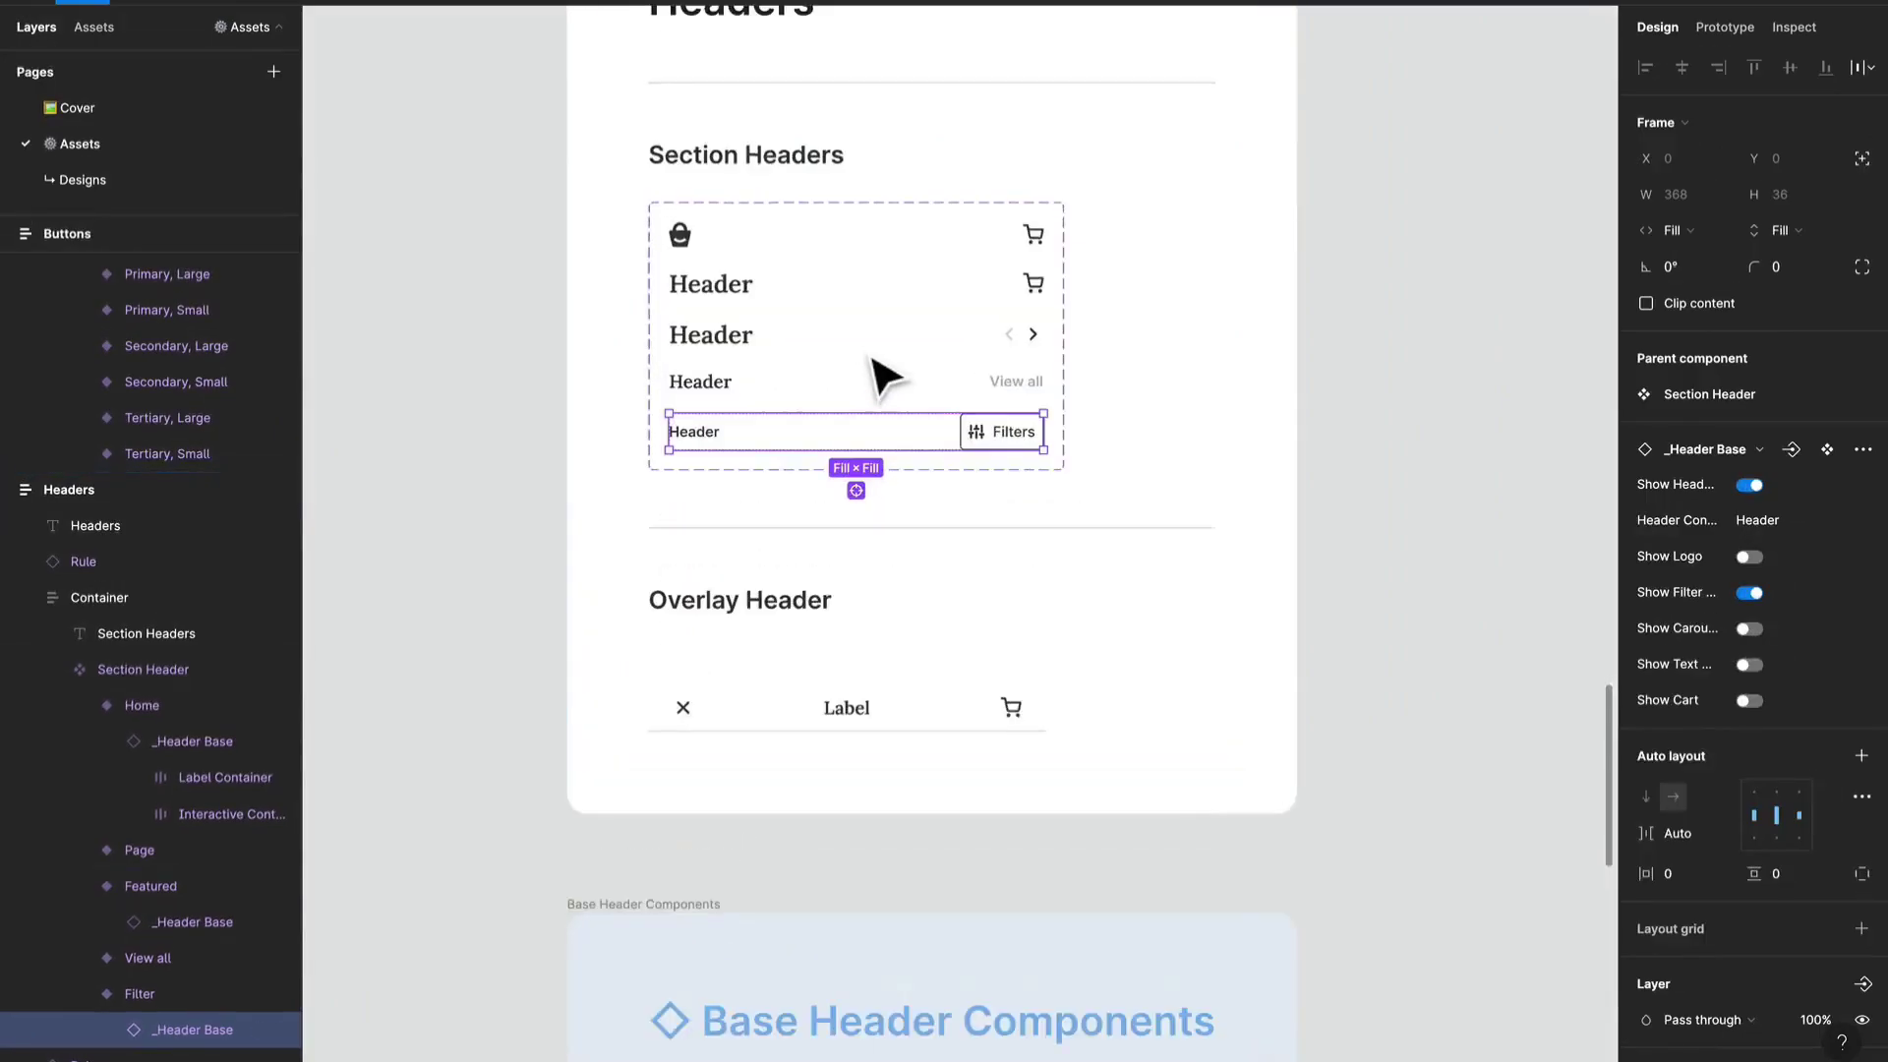
Step: Inspect the Home and Page variants of the Section Header component
left_click_drag(872, 360, 945, 475)
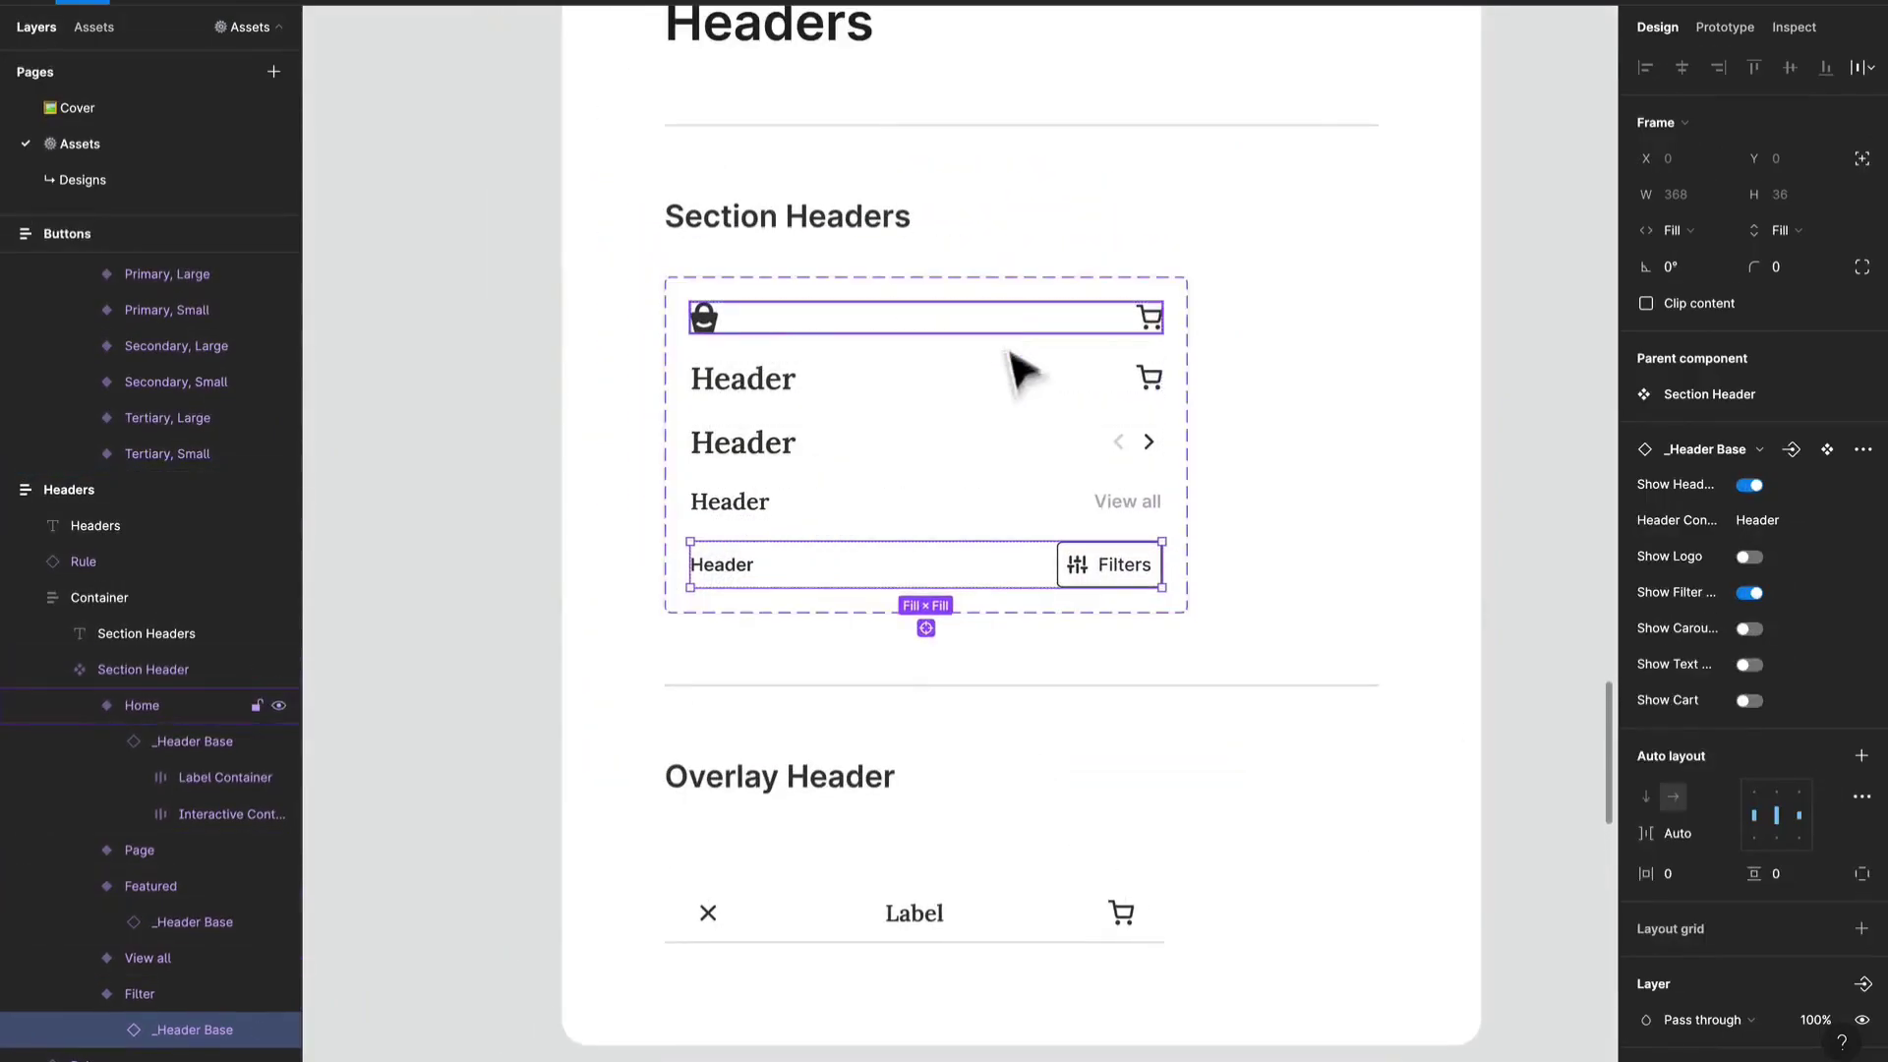
left_click(827, 324)
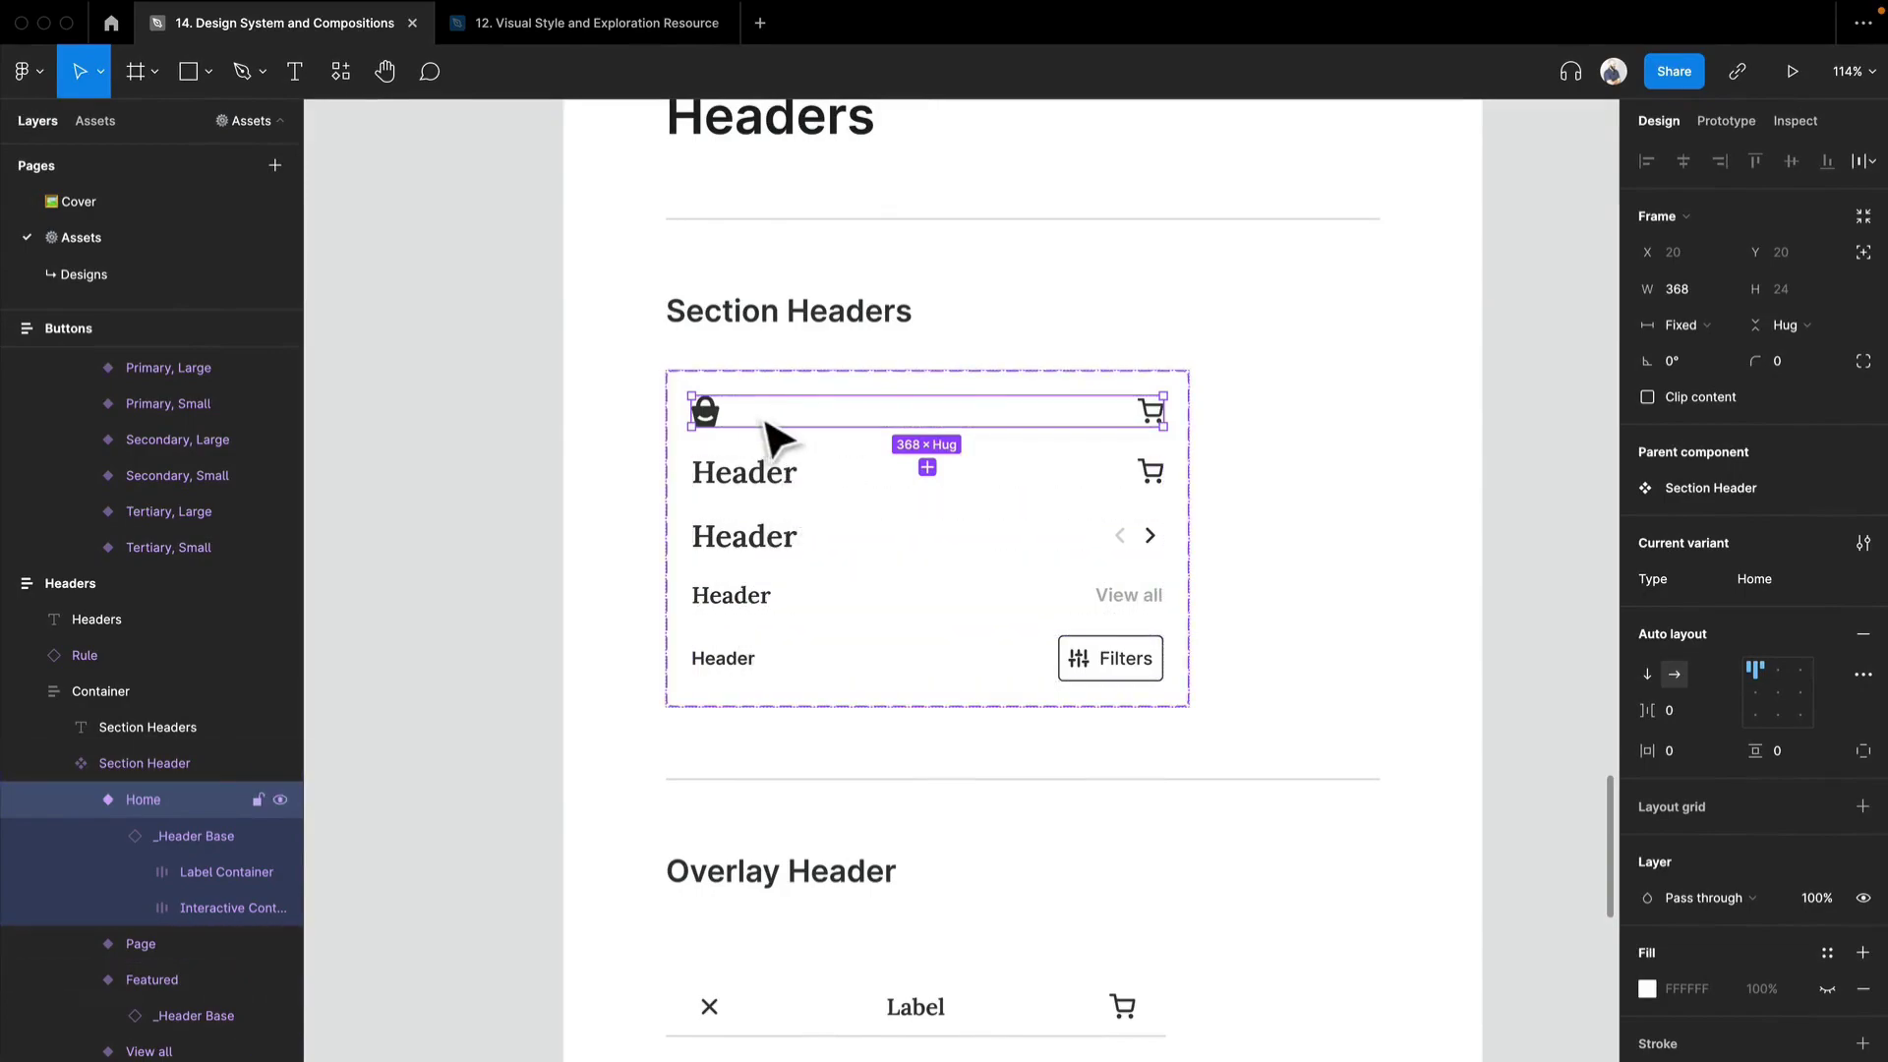
left_click(776, 502)
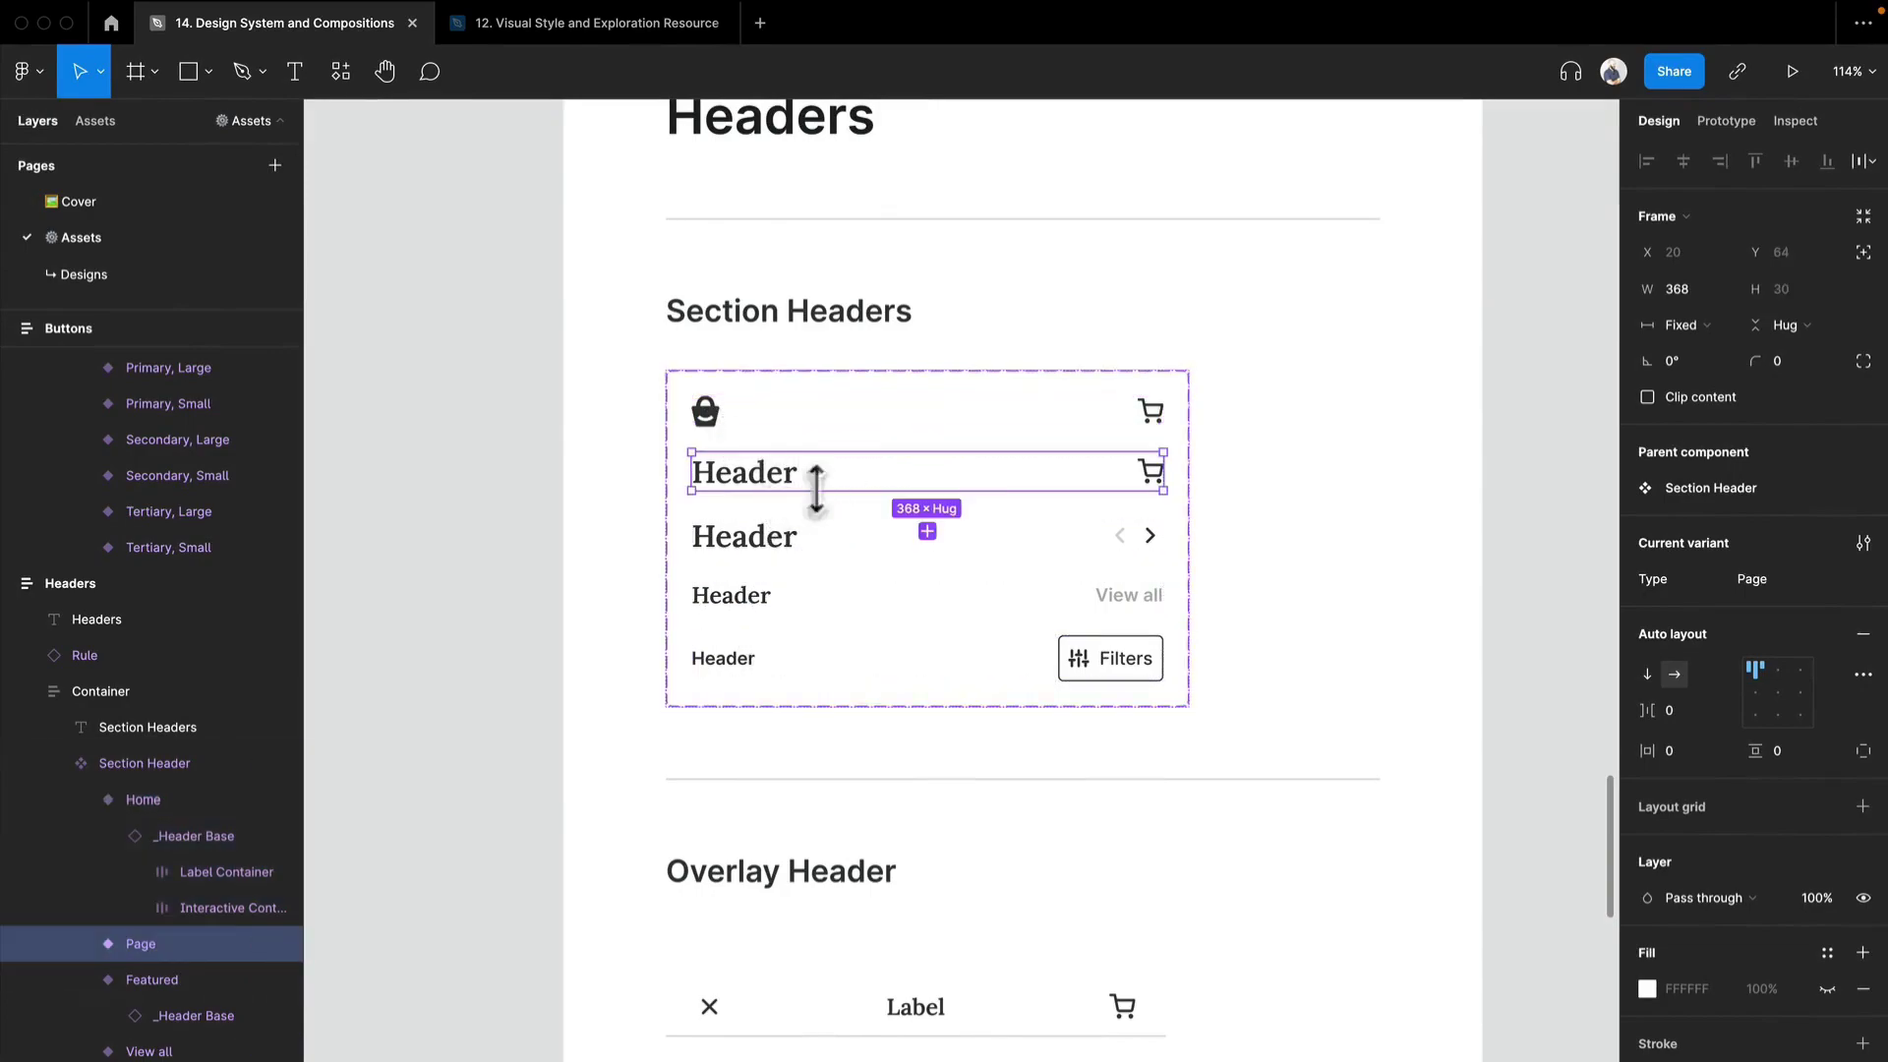
Step: Switch to the "12. Visual Style and Exploration" file and examine the headers on the Registration, Filters, Cart and Checkout screens
scroll(777, 501, "down", 5)
scroll(866, 609, "down", 5)
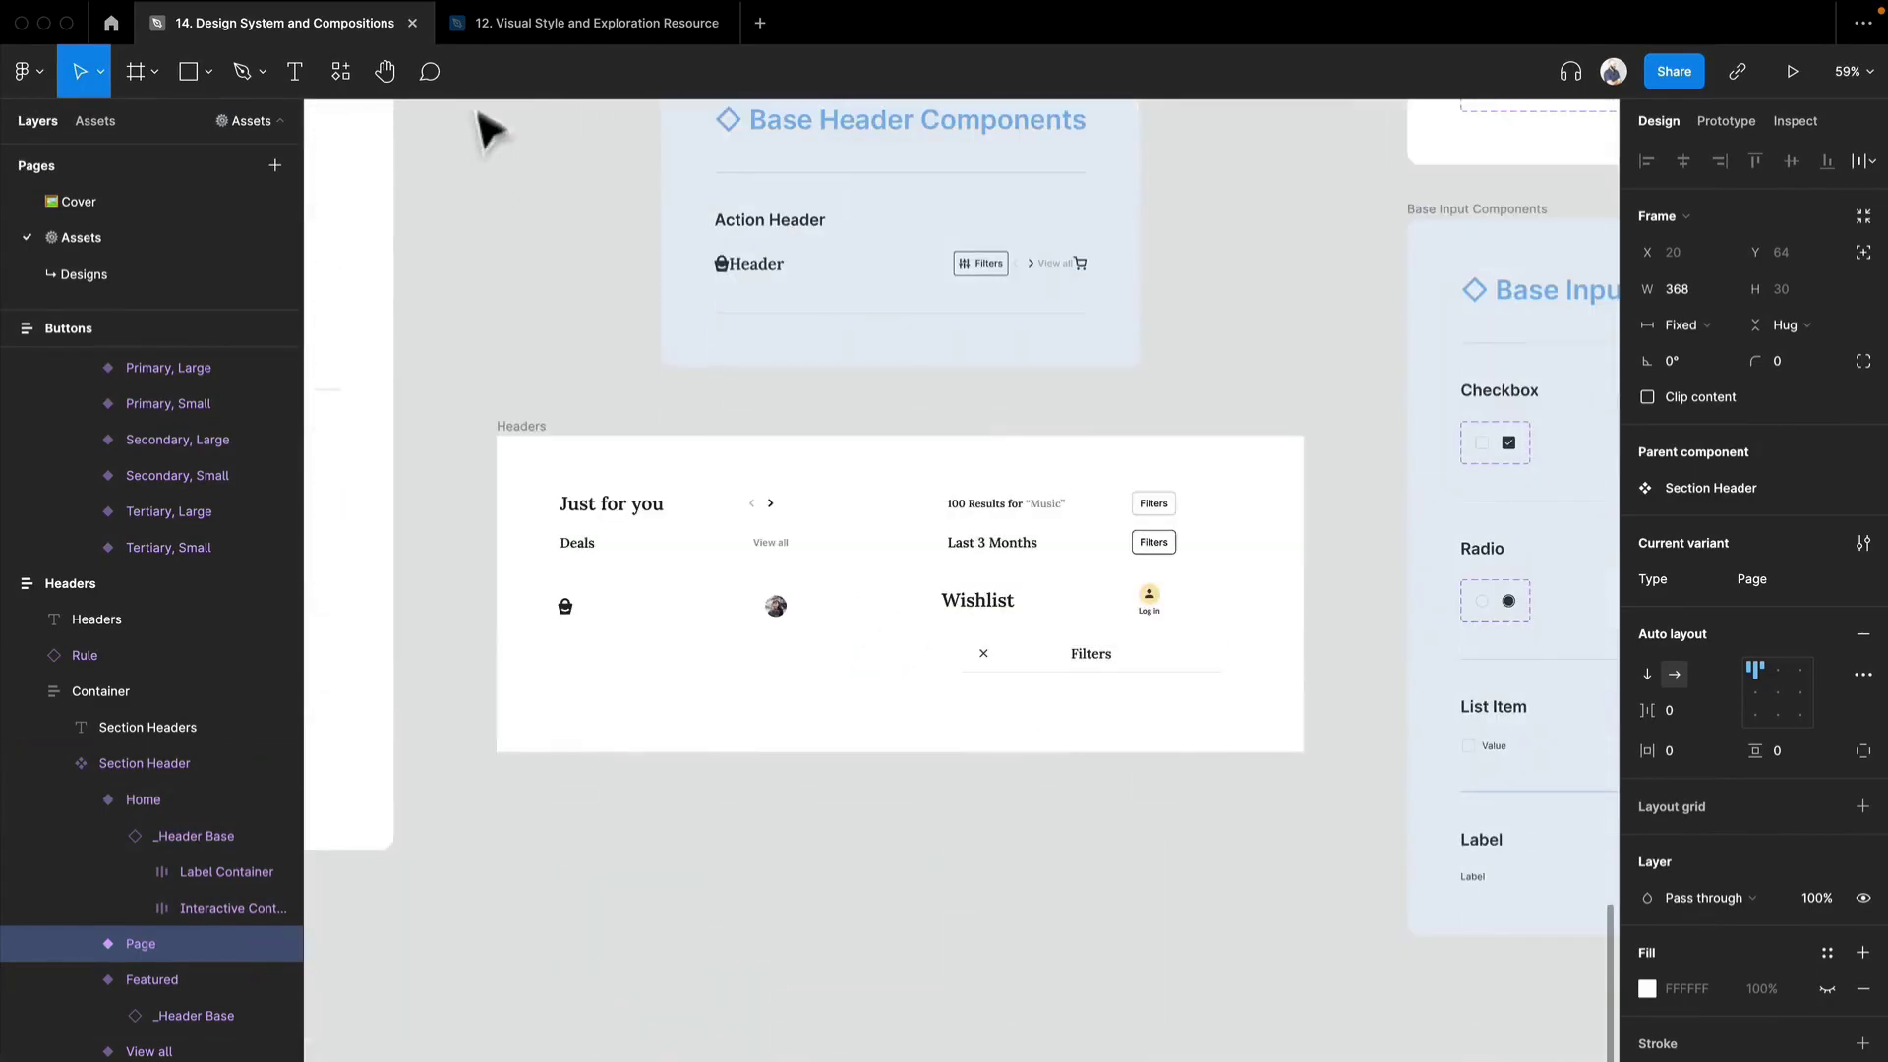
left_click(571, 27)
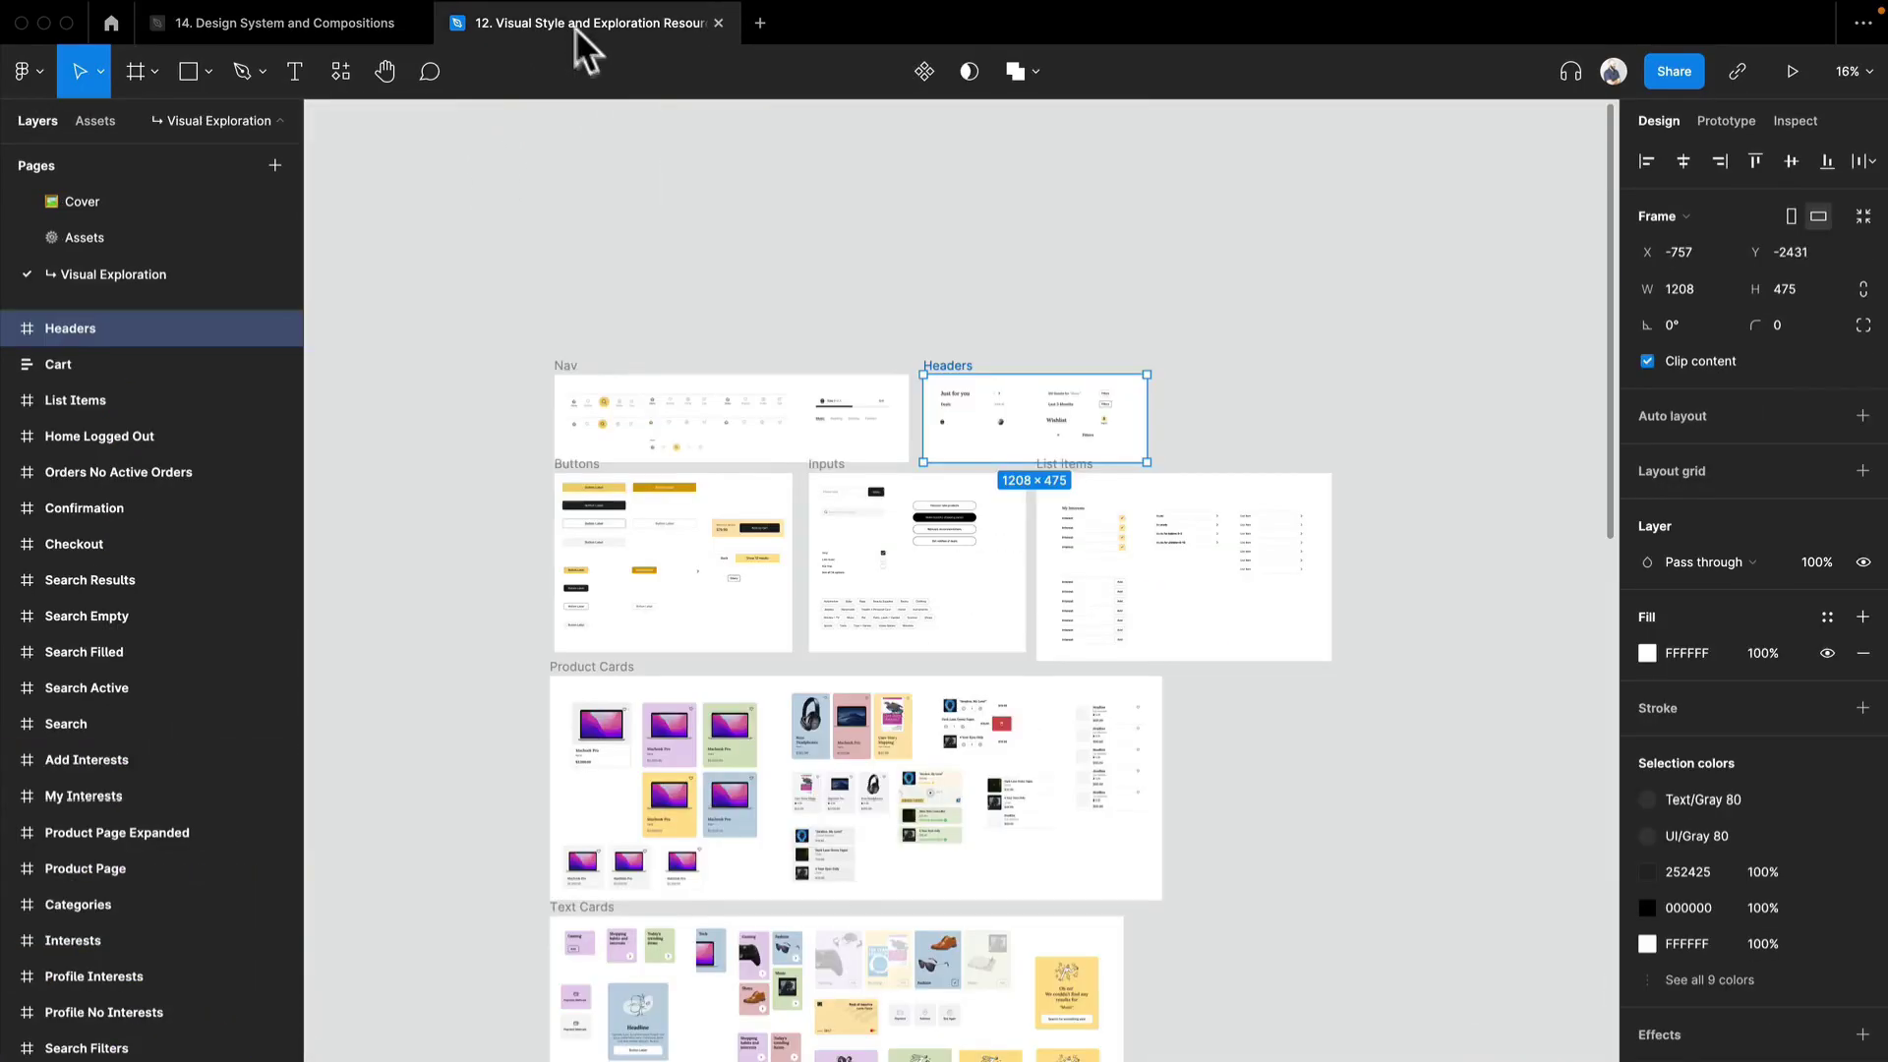
scroll(823, 937, "down", 10)
scroll(1036, 676, "up", 10)
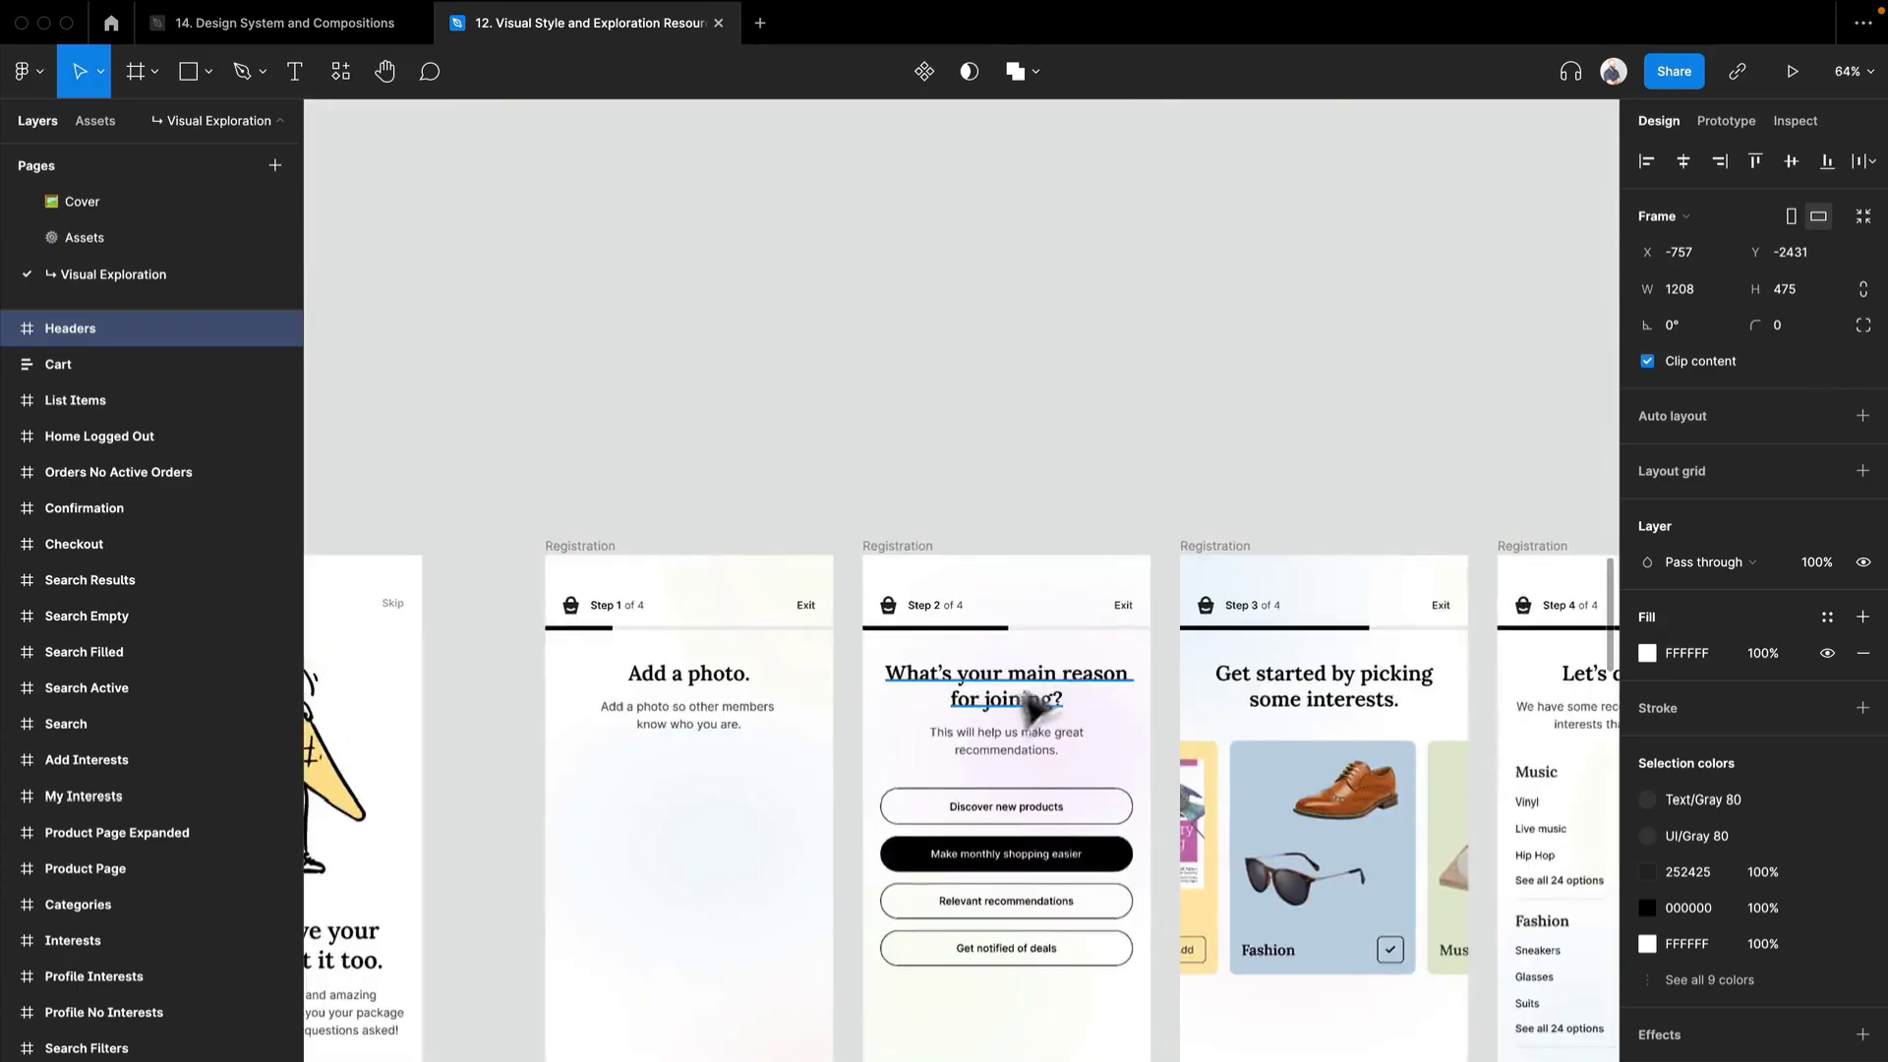
scroll(852, 808, "down", 8)
scroll(866, 824, "down", 3)
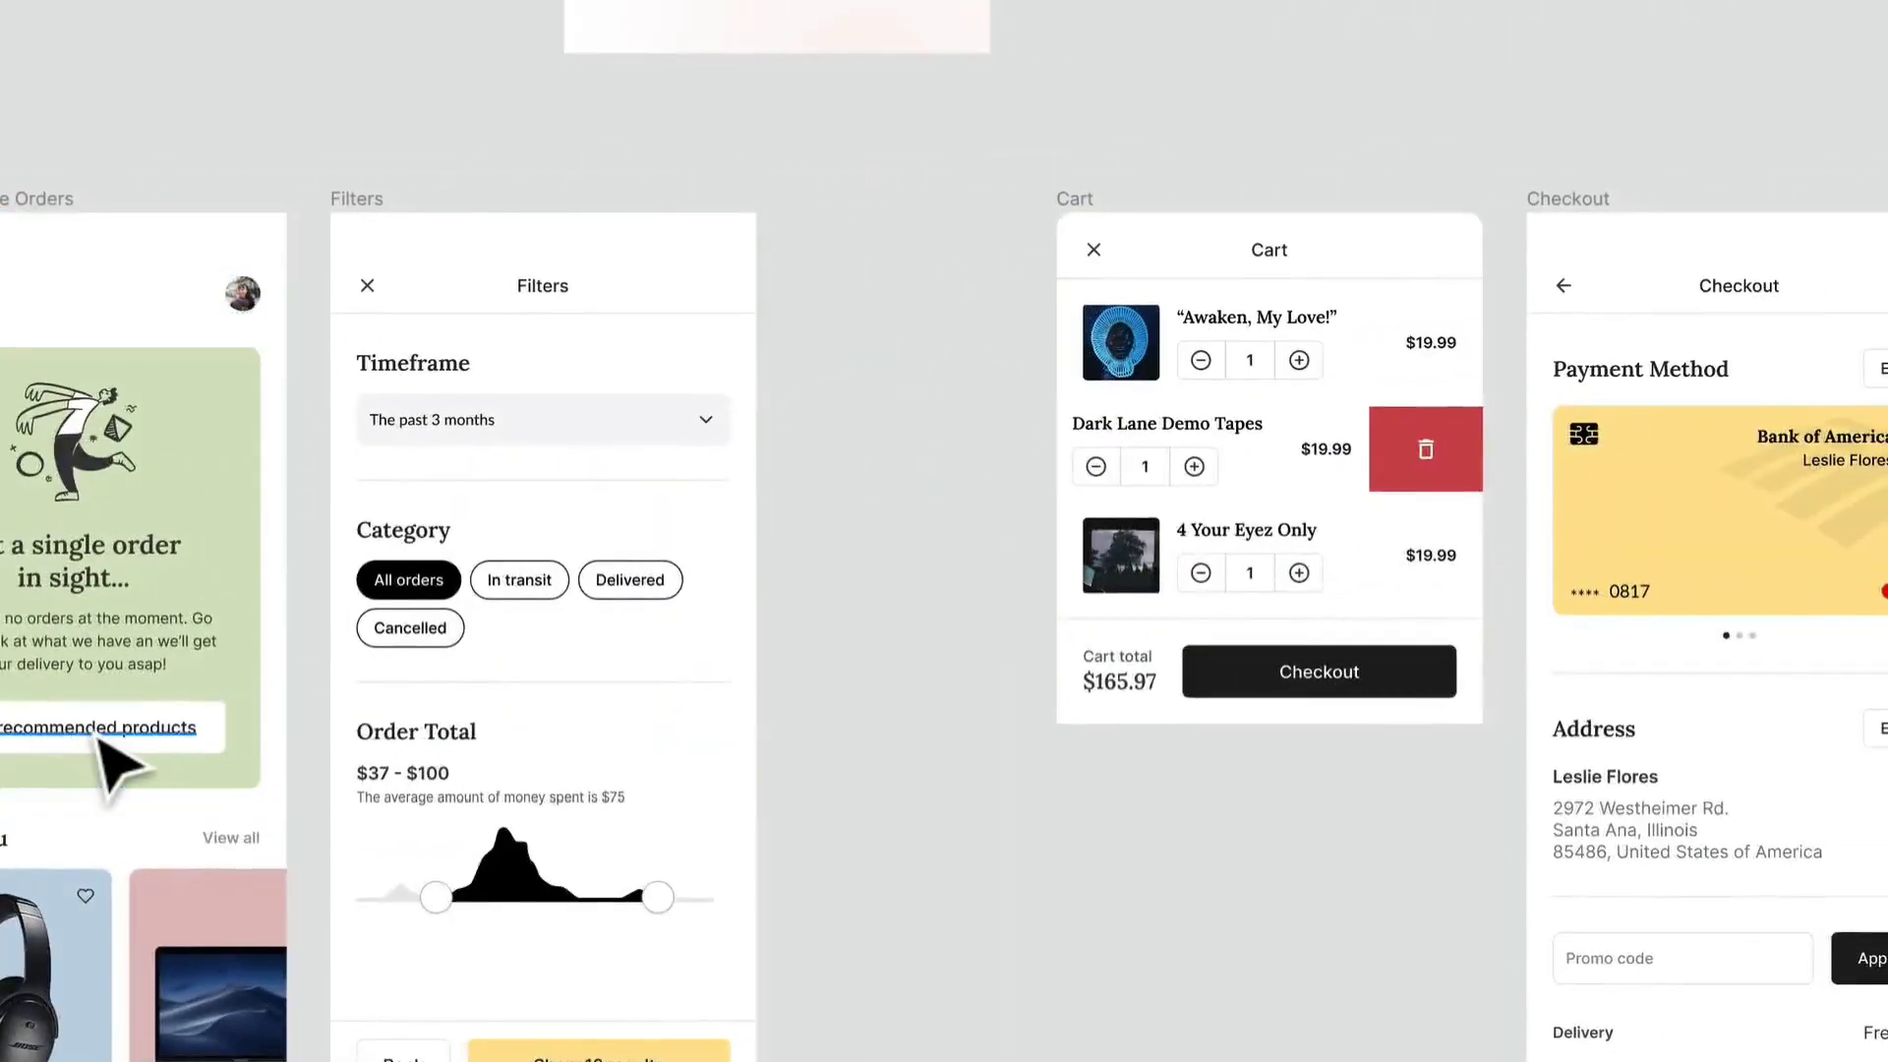
scroll(95, 738, "down", 5)
left_click_drag(796, 772, 1665, 687)
left_click_drag(602, 458, 566, 553)
left_click_drag(1132, 630, 734, 580)
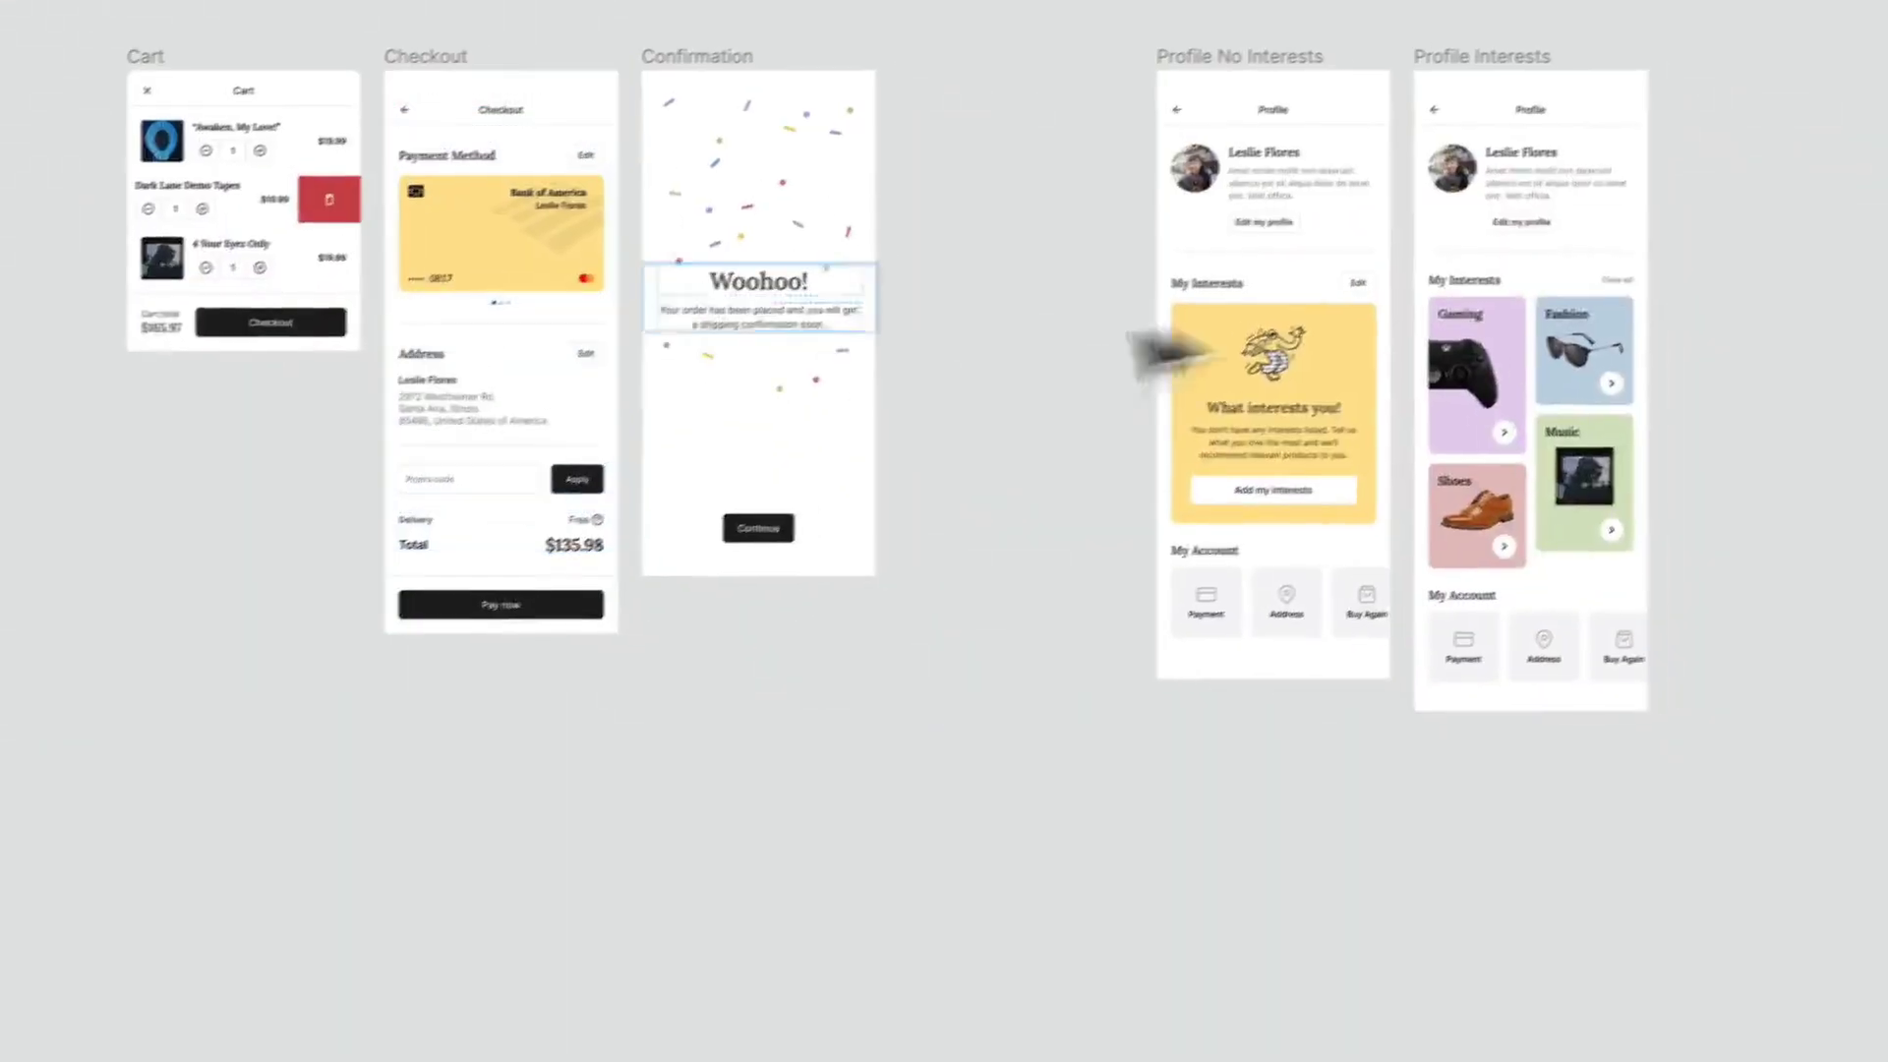
Step: Examine how headers are used on the Profile and Orders screens of the visual exploration
scroll(1347, 137, "up", 5)
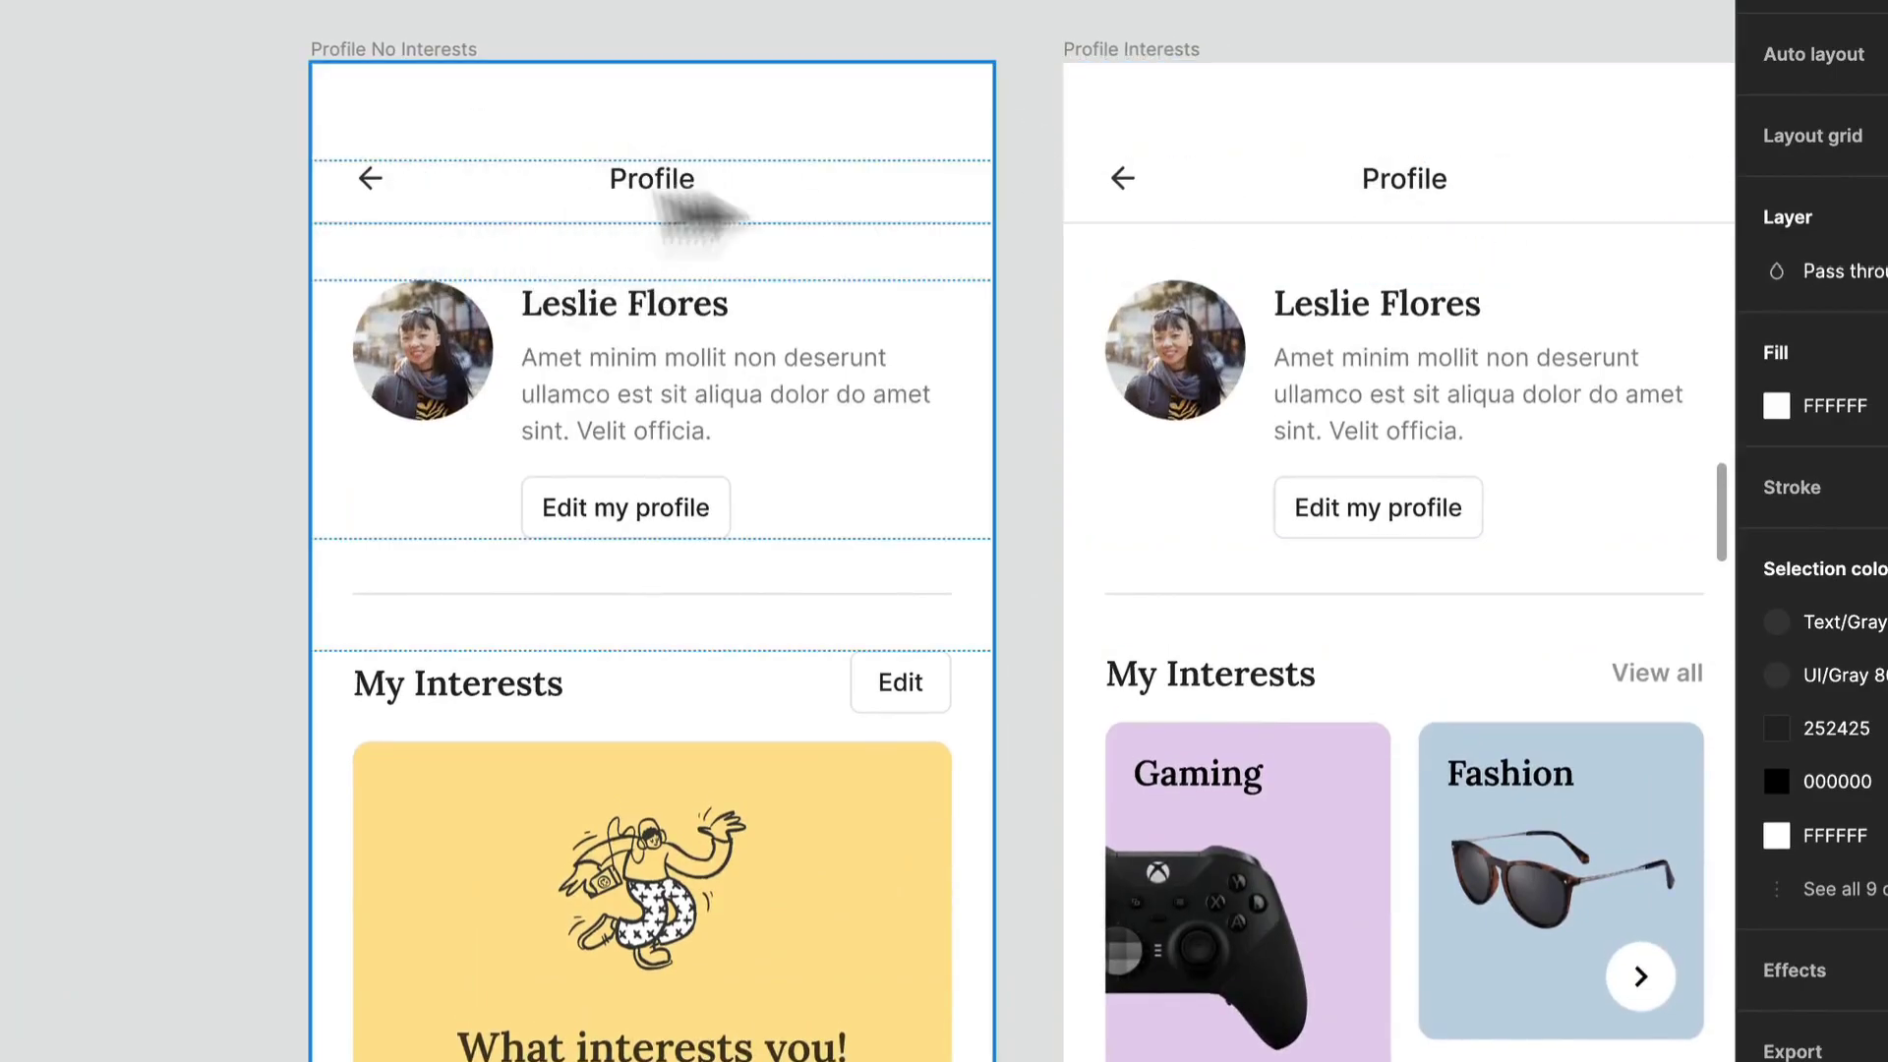
scroll(743, 197, "down", 5)
mouse_move(246, 553)
left_mouse_down()
mouse_move(1138, 492)
mouse_move(1372, 526)
left_mouse_up()
left_click_drag(540, 536, 1566, 567)
left_click_drag(895, 589, 1573, 520)
left_click_drag(679, 340, 1185, 466)
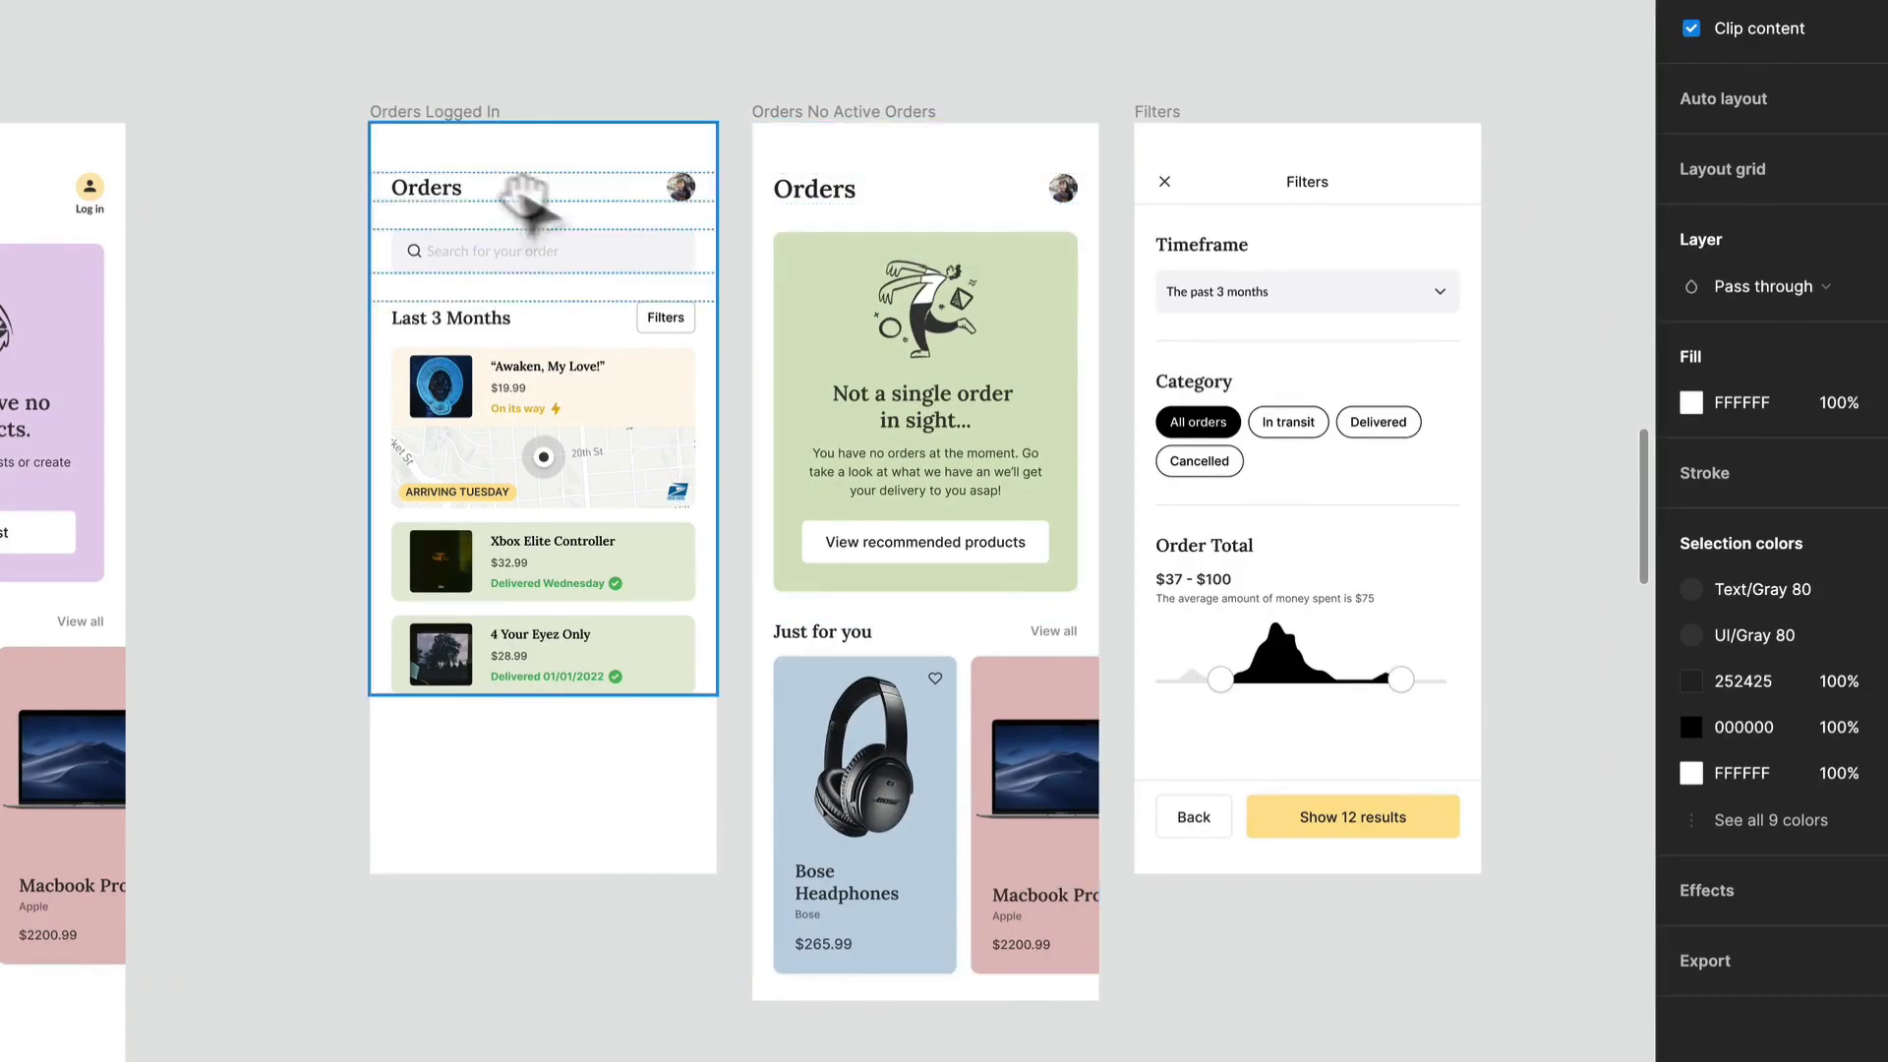
left_click_drag(500, 177, 1573, 263)
Step: Return to the design system file and compare the pasted Headers frame with the Section Header variants
left_click_drag(1163, 313, 1162, 236)
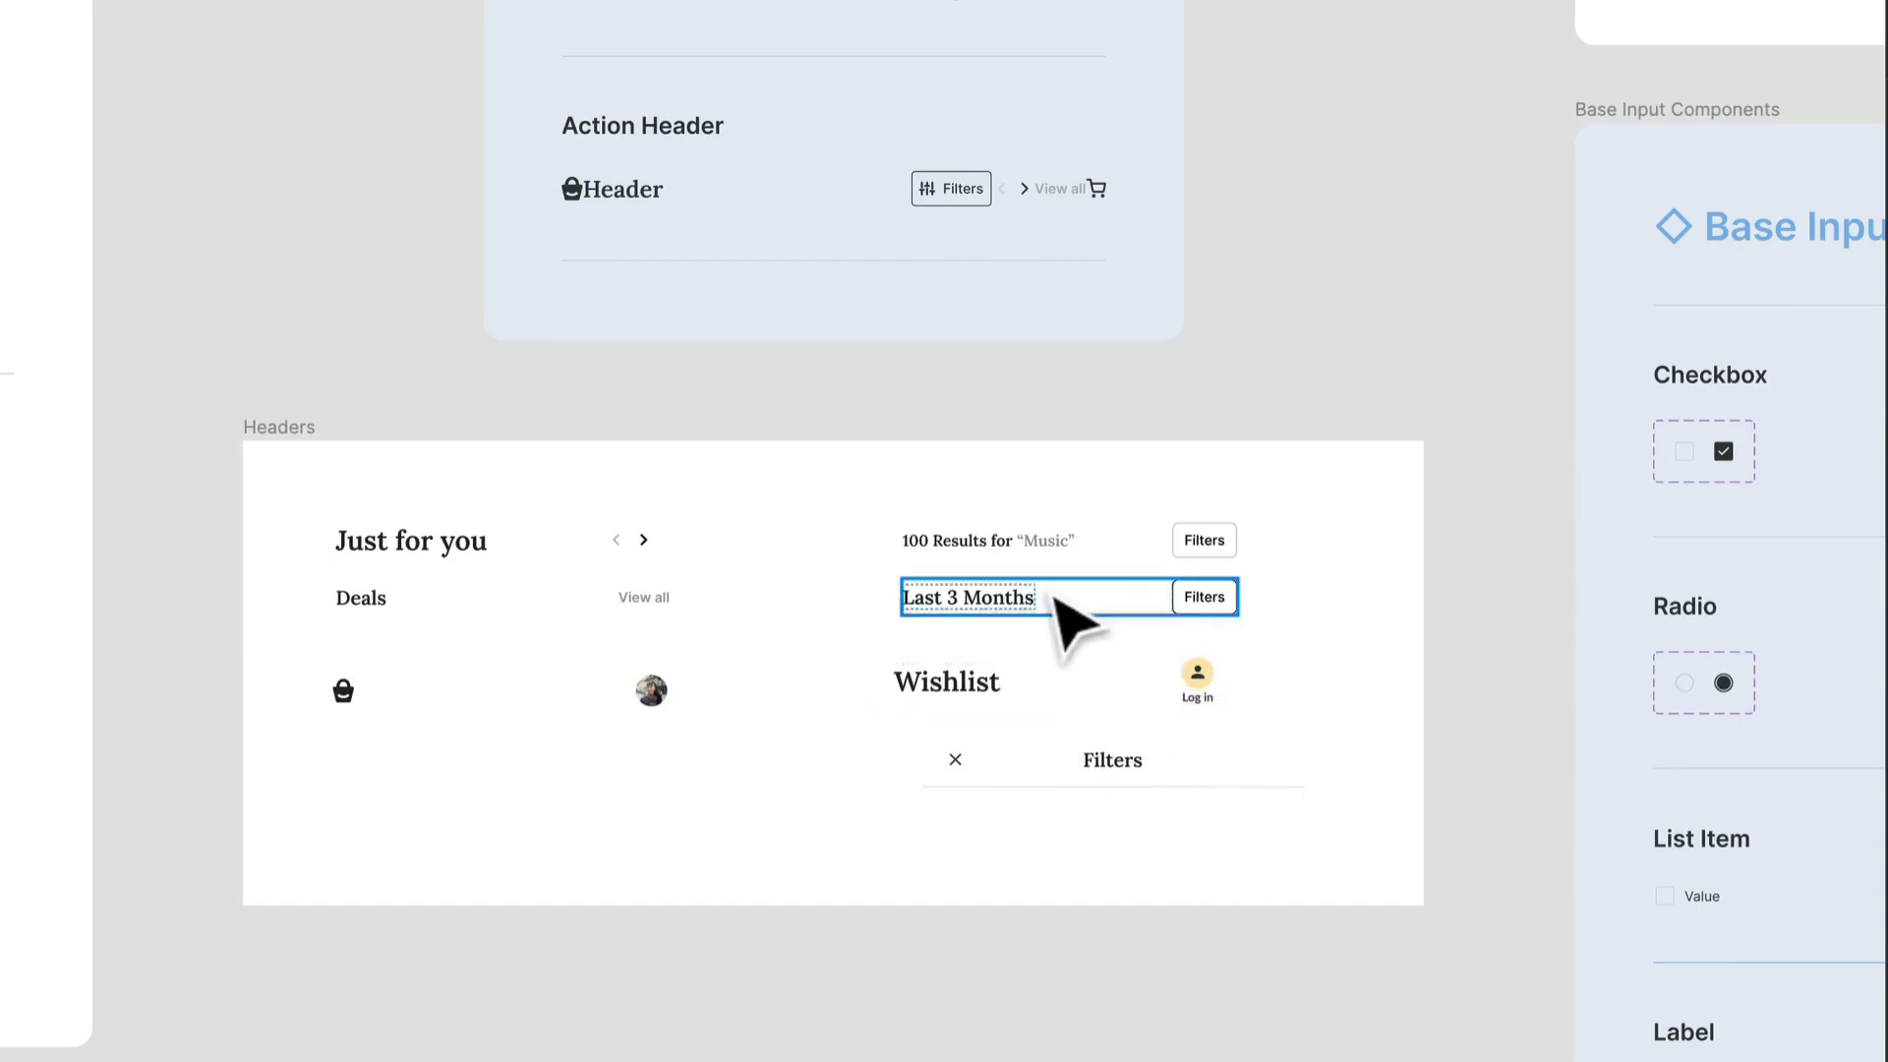
scroll(1046, 591, "up", 10)
scroll(1005, 665, "down", 7)
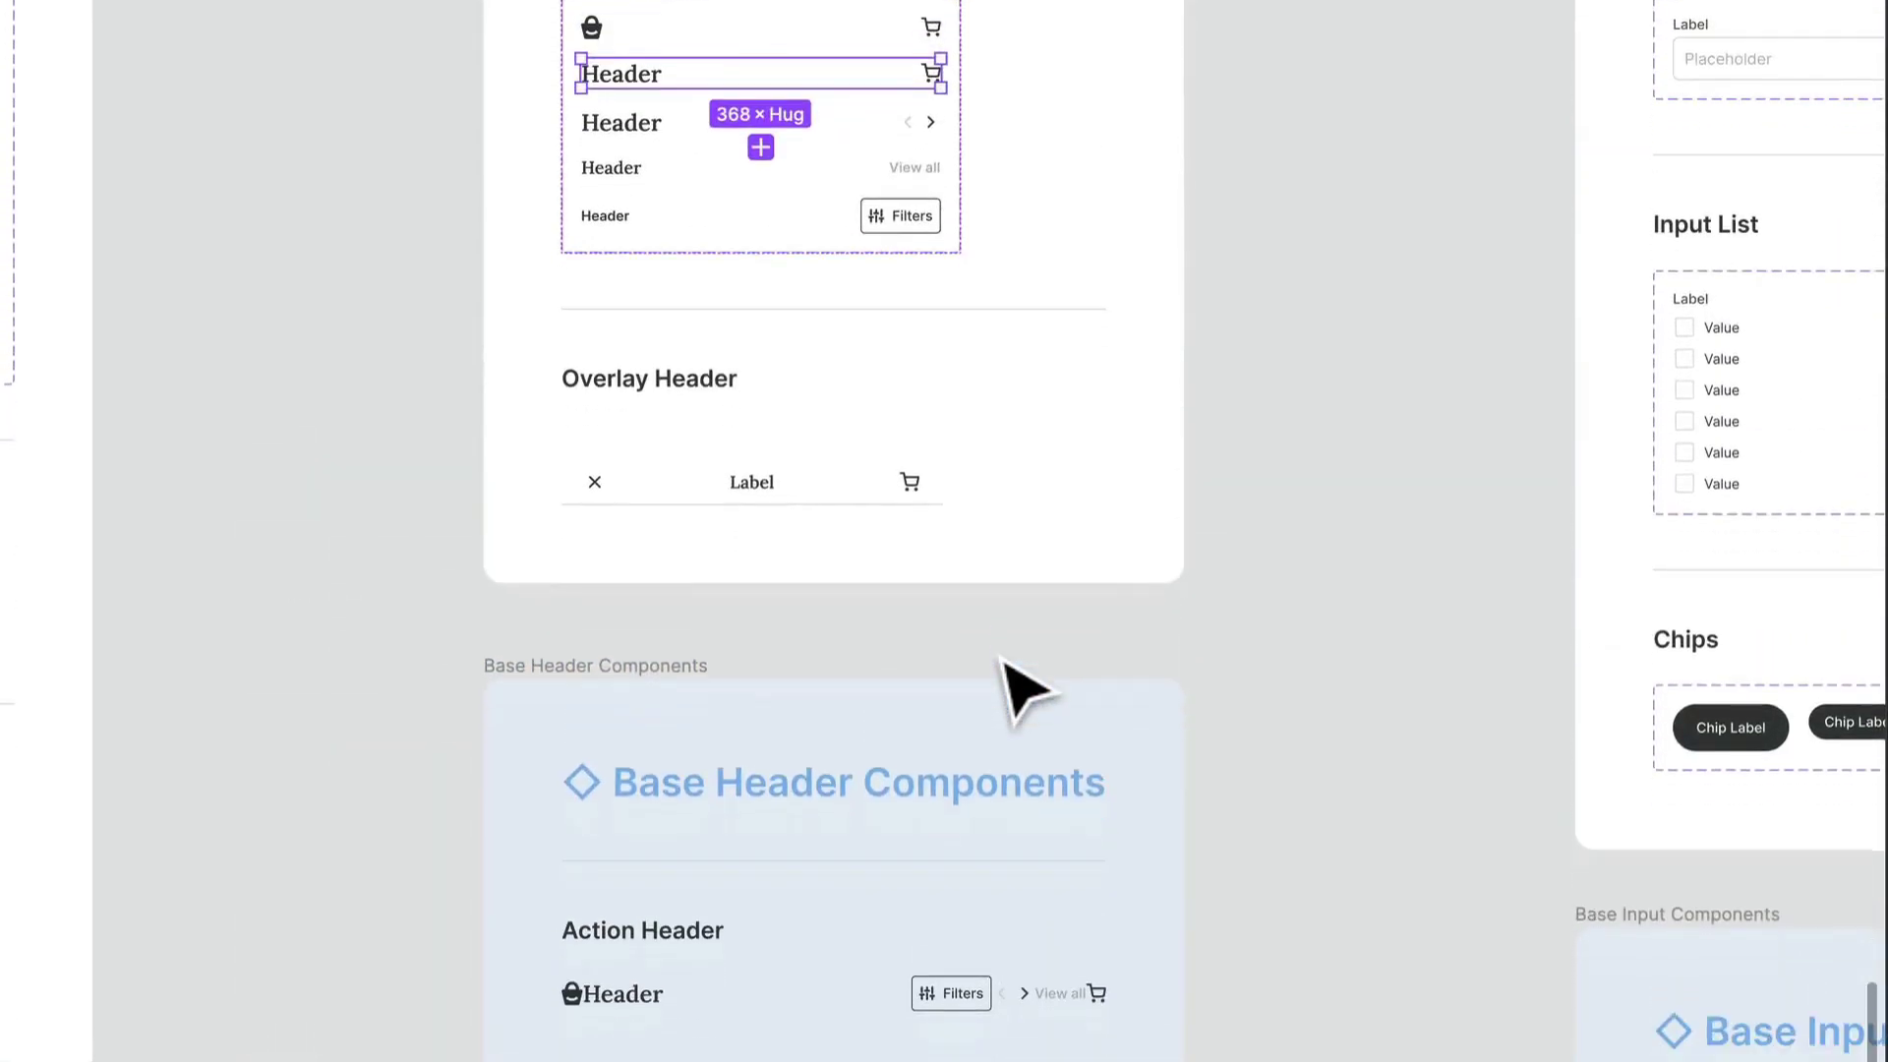
scroll(1339, 895, "down", 2)
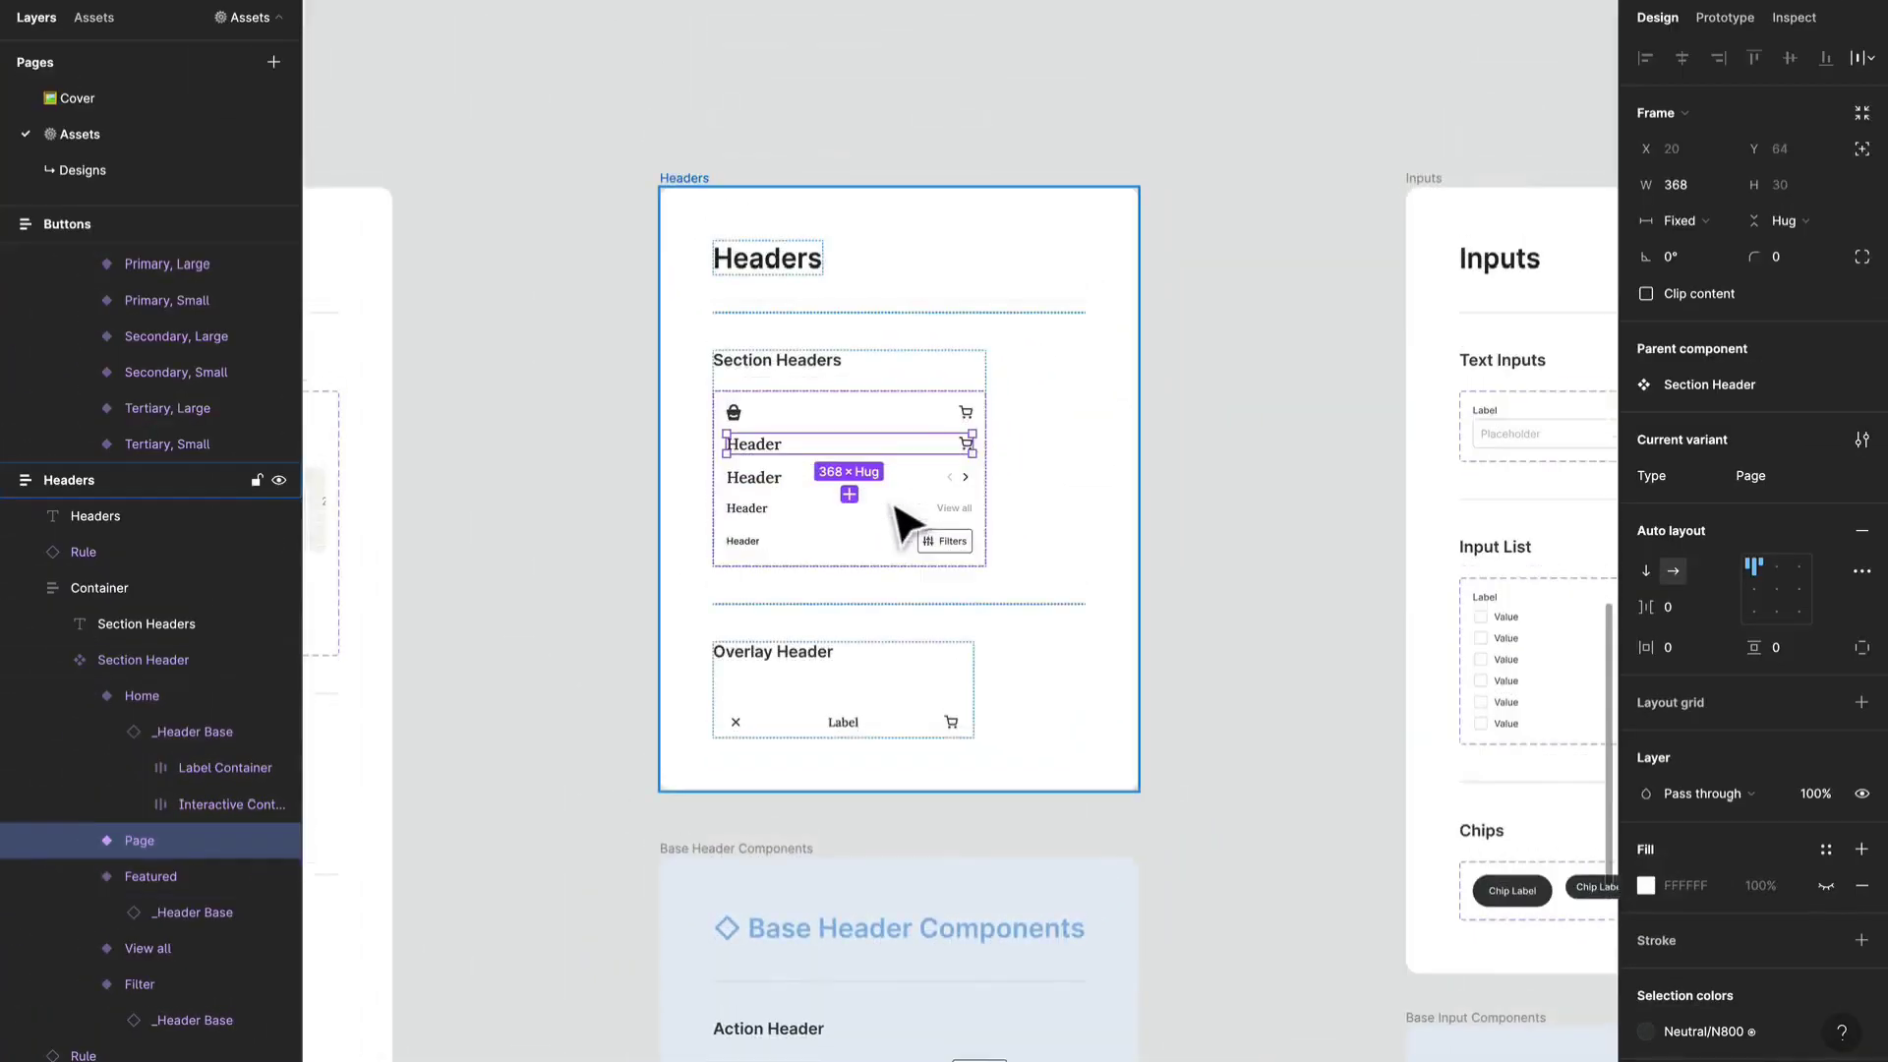
scroll(903, 468, "up", 1)
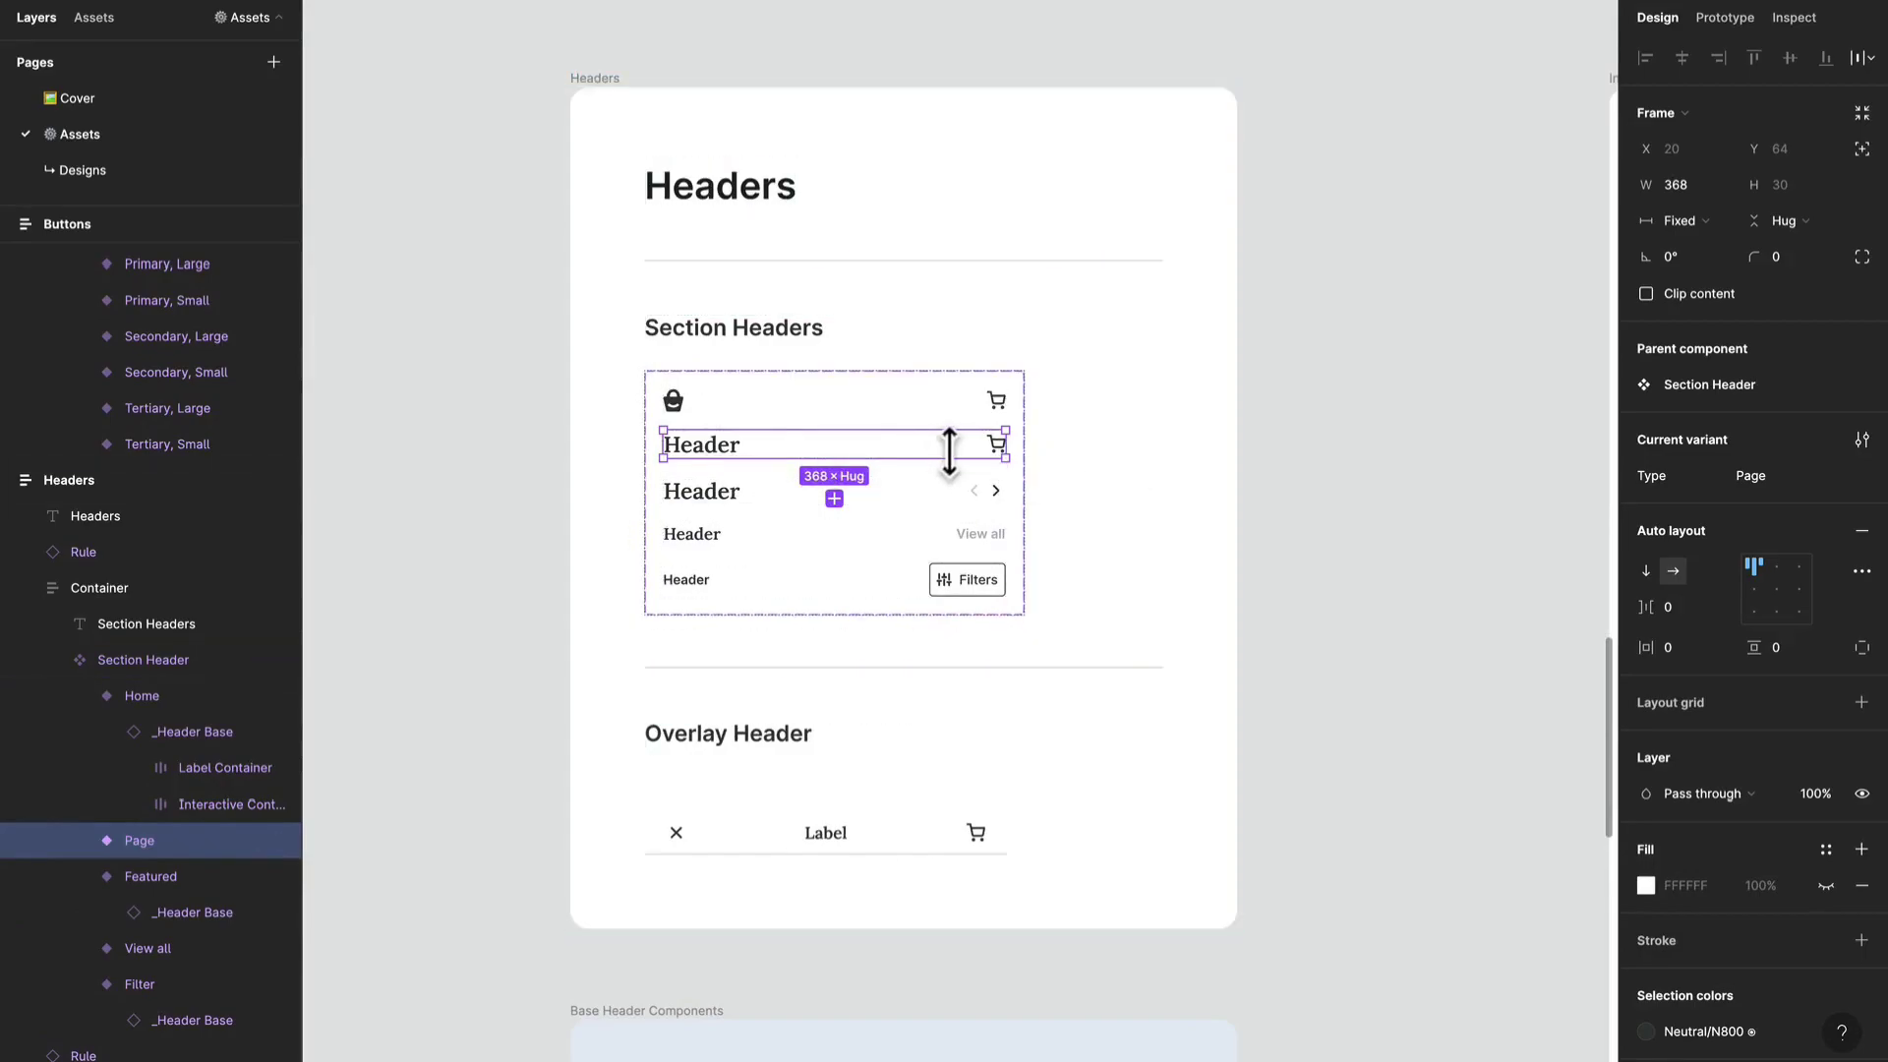
Step: Place an instance of the Section Header's Page variant on the empty canvas beside the Headers frame and set its Type to Featured
left_click_drag(725, 443, 615, 476)
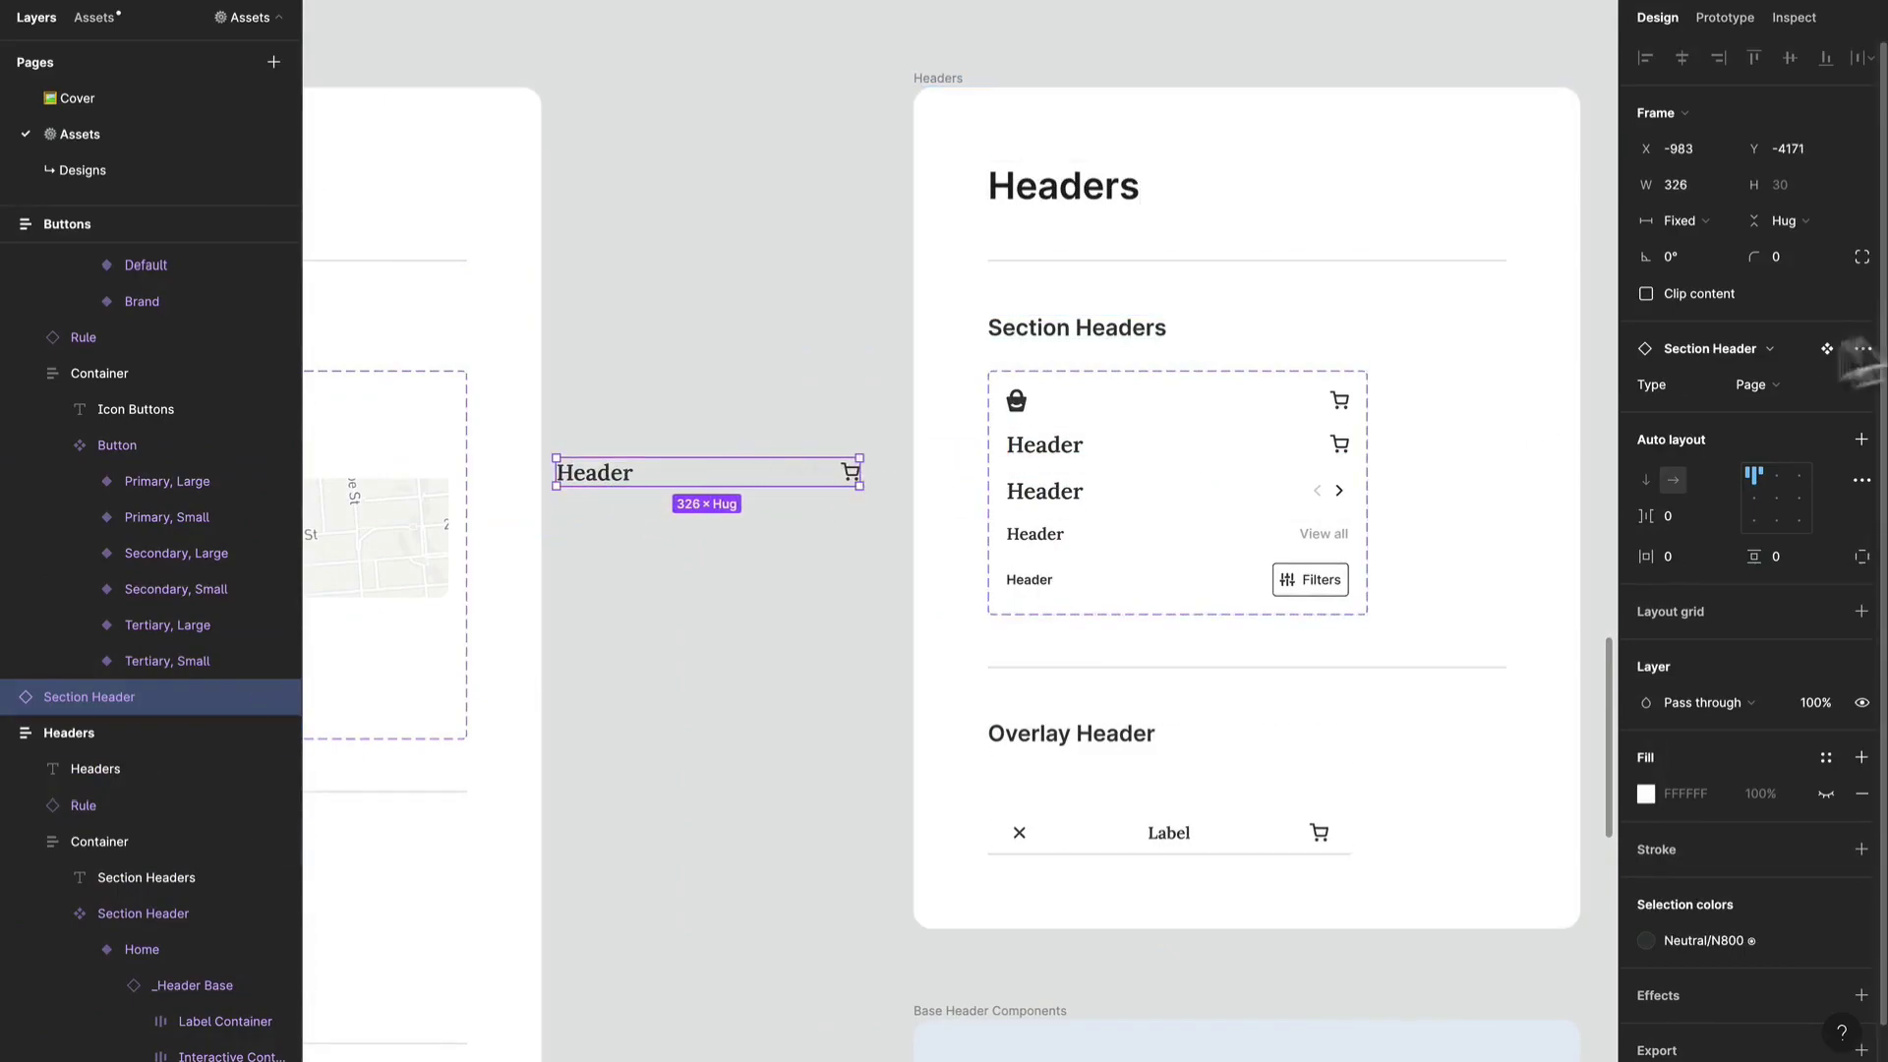
left_click(1768, 403)
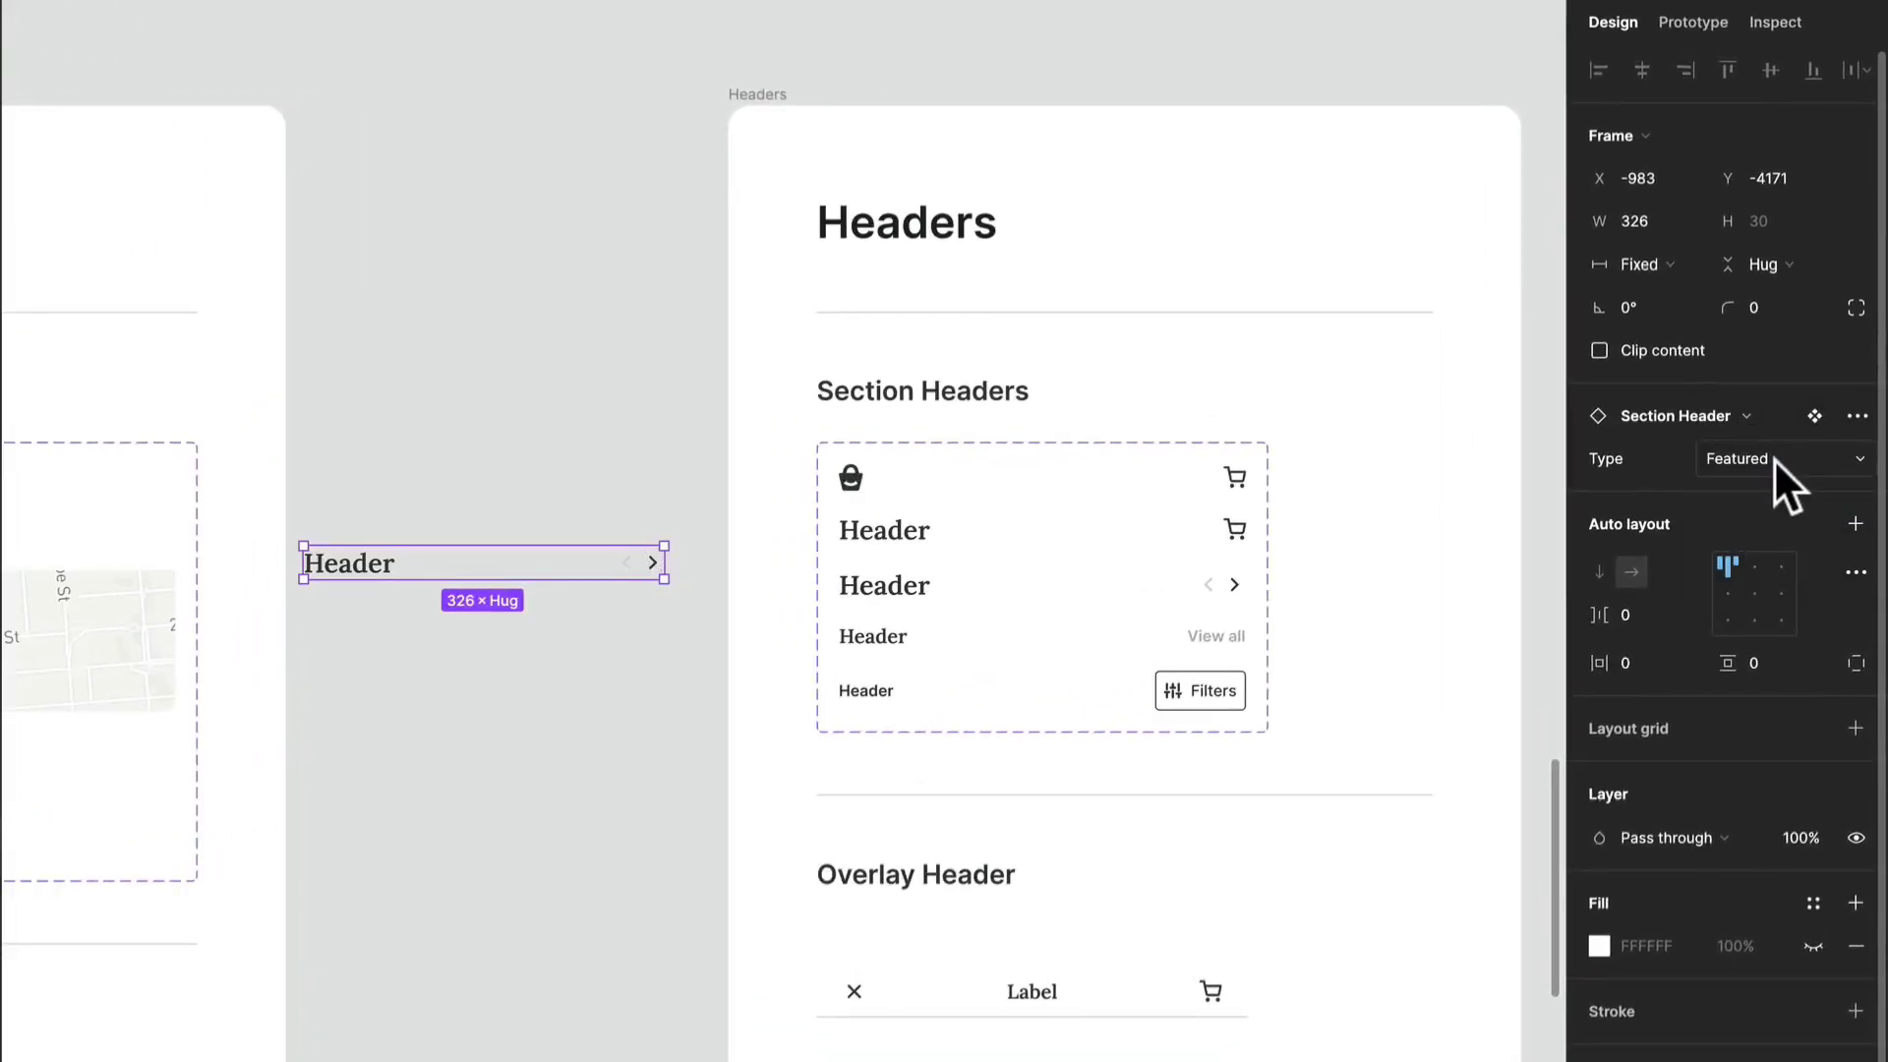
left_click(1774, 458)
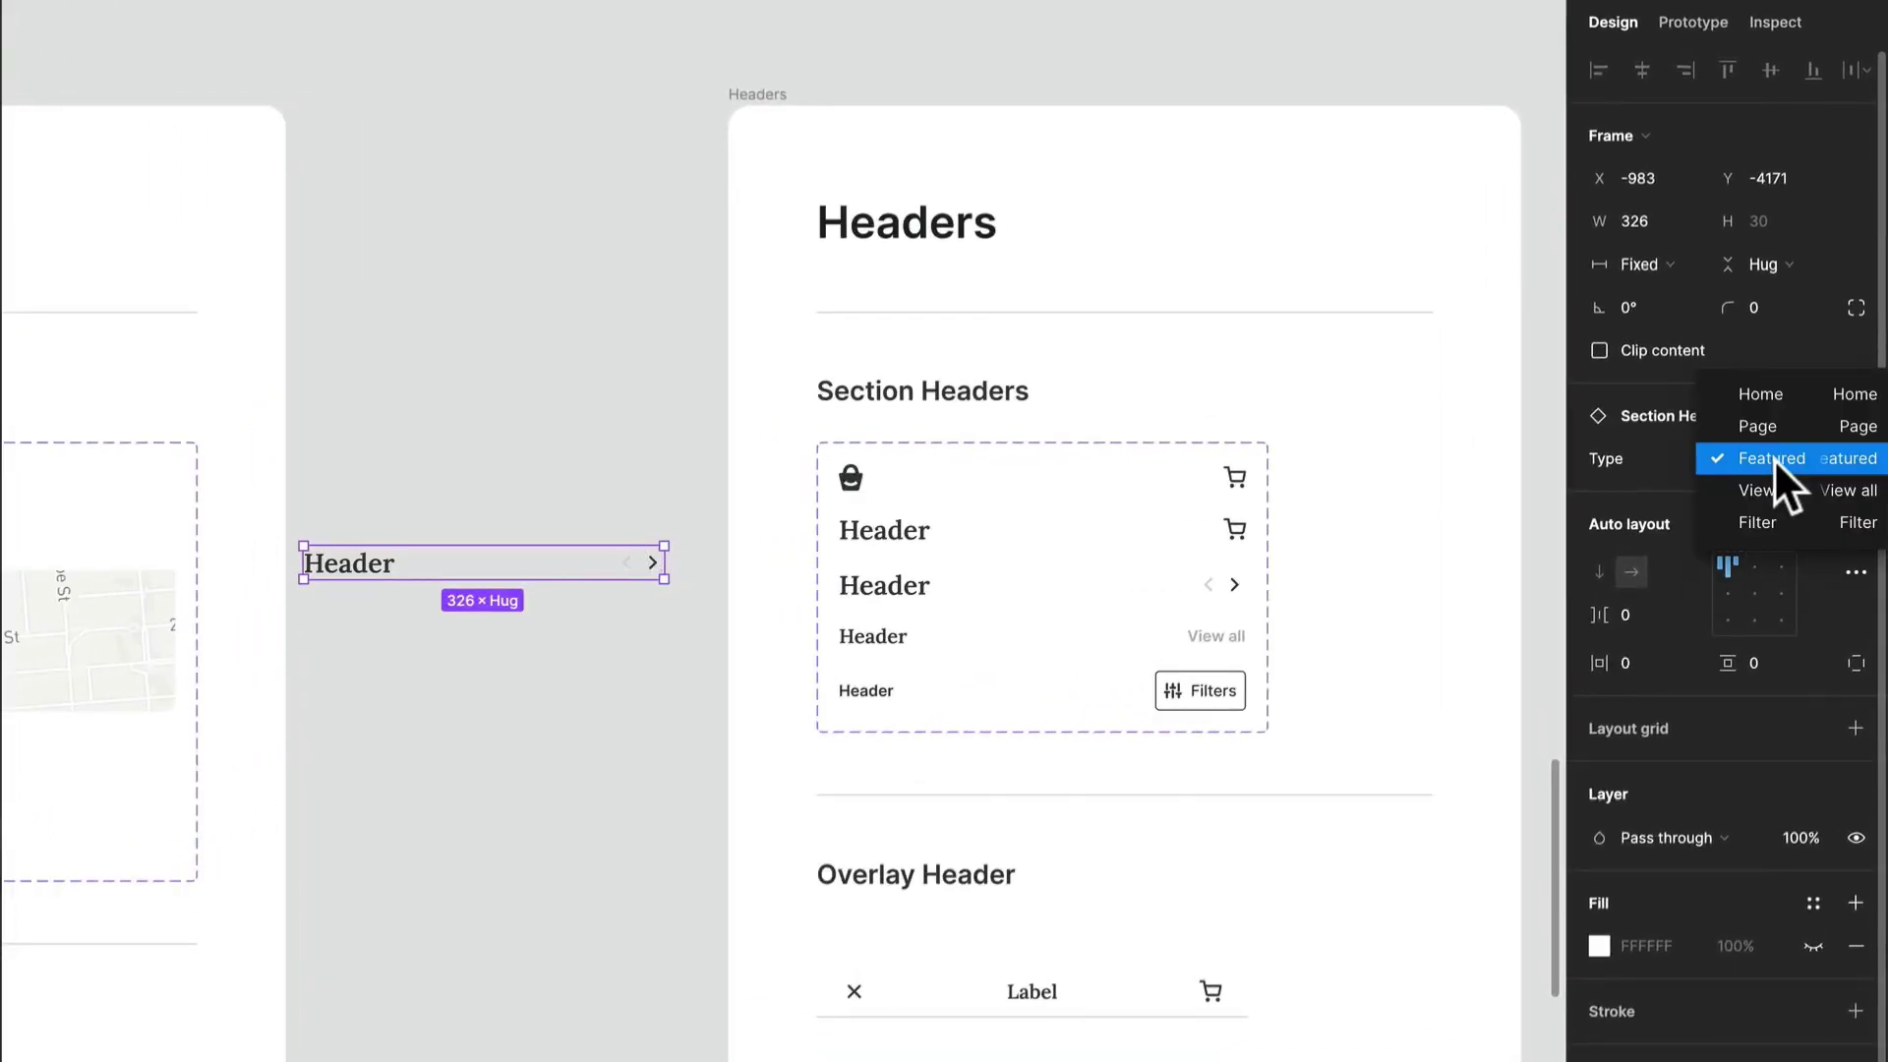
left_click(1774, 458)
Step: Switch to the "12. Visual Style and Exploration Resource" file, examine the headers on the Home screens, and return to the design system file
scroll(487, 851, "down", 5)
left_click(569, 23)
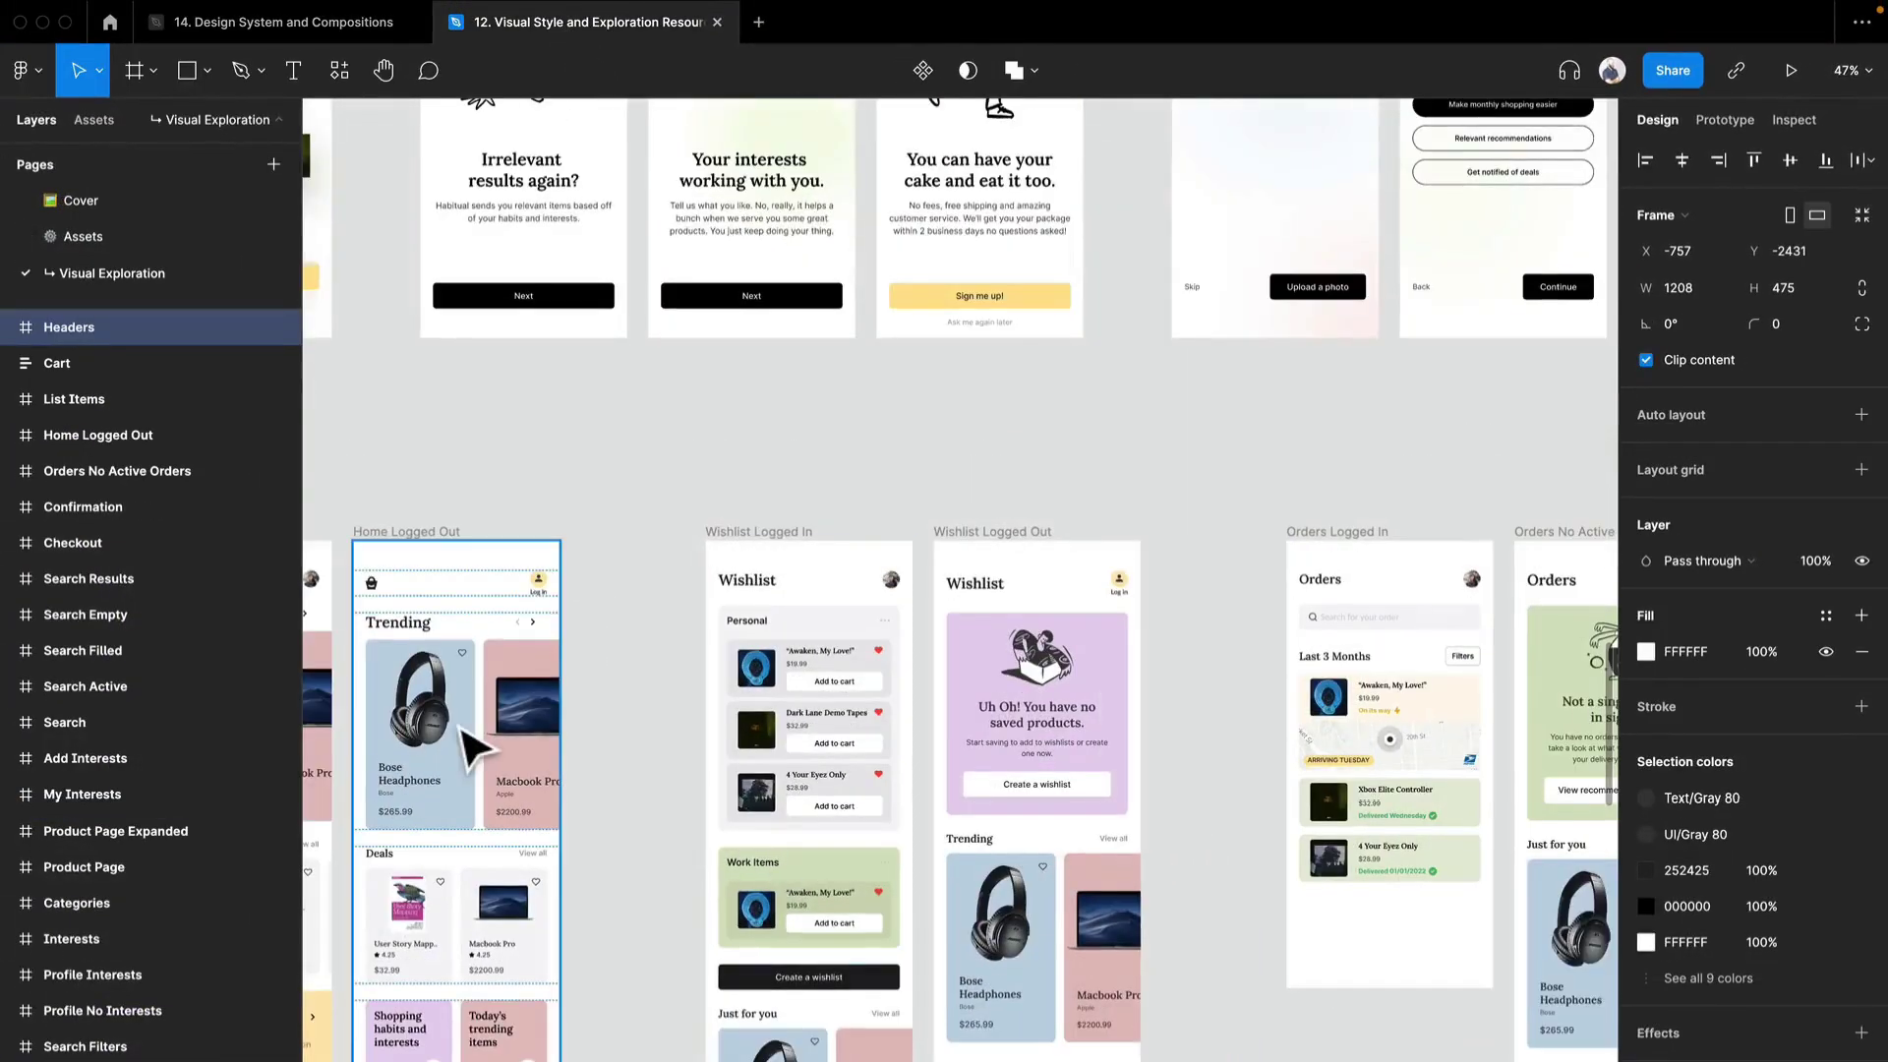
scroll(467, 749, "up", 4)
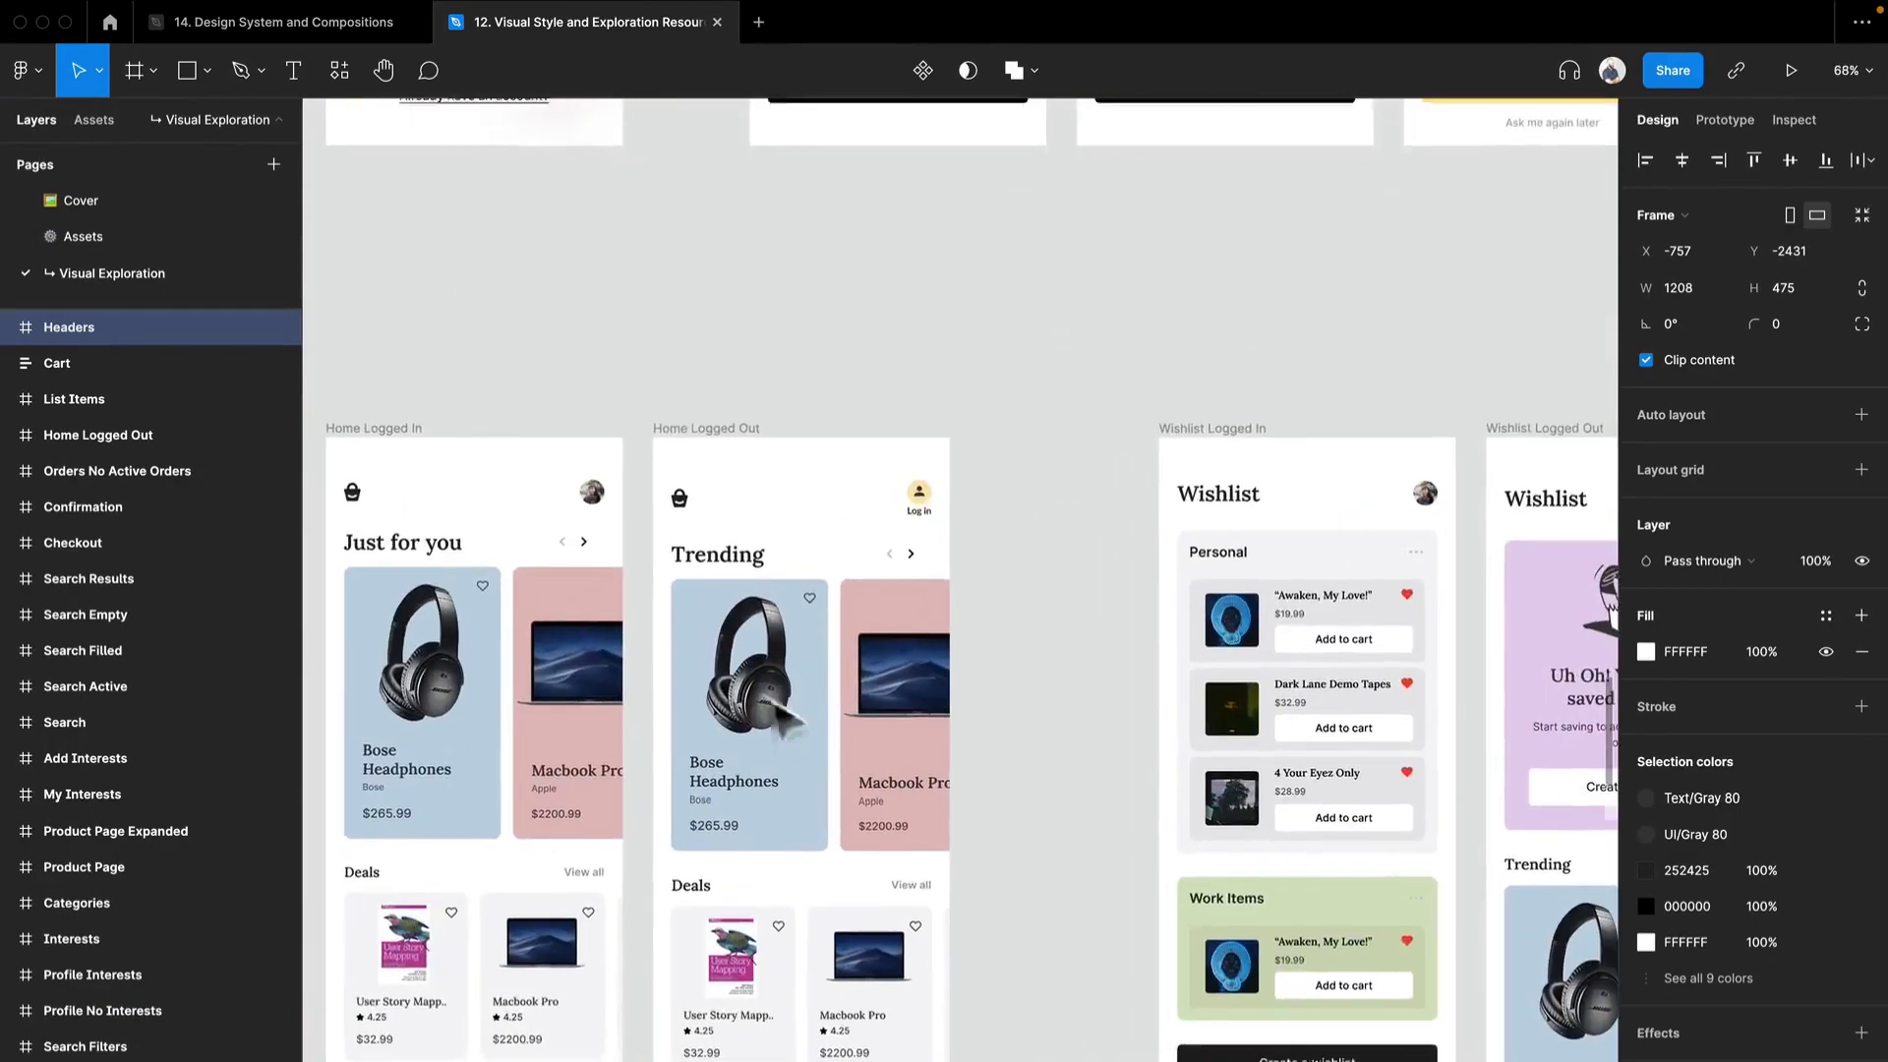
scroll(787, 722, "down", 1)
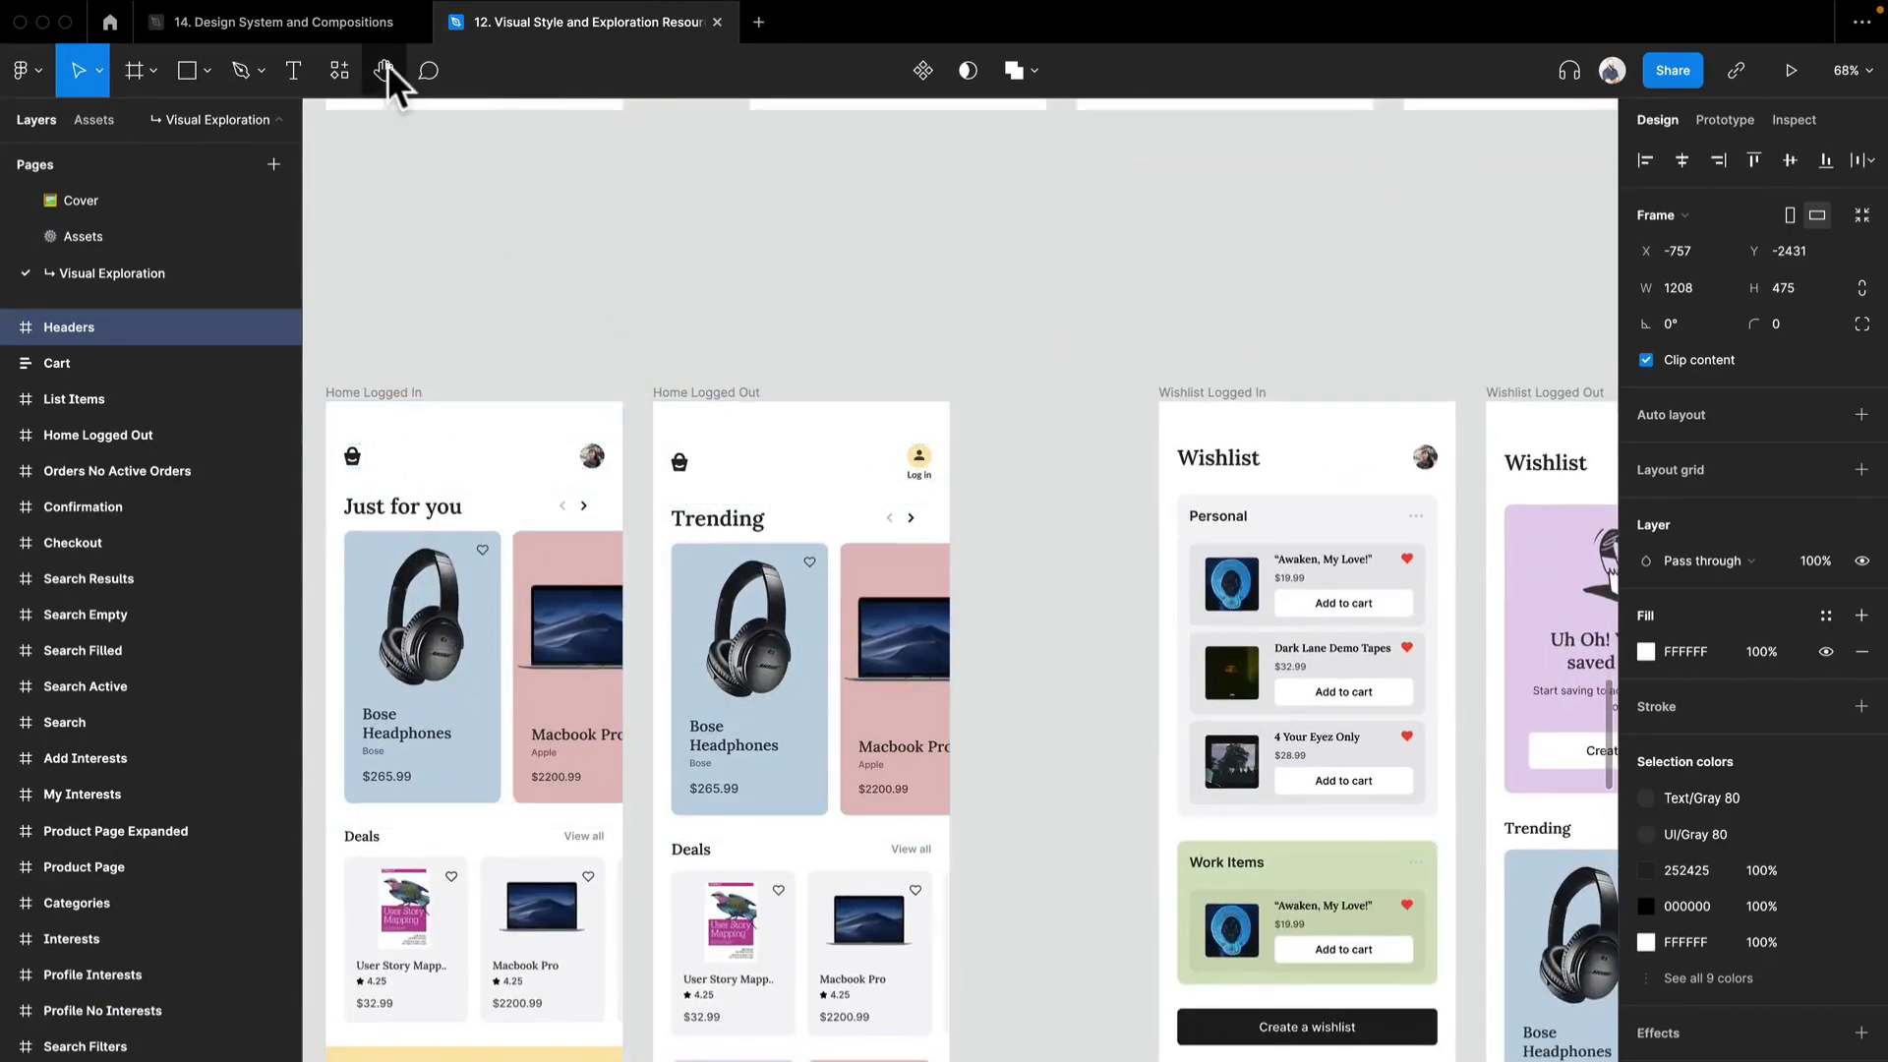
left_click(364, 25)
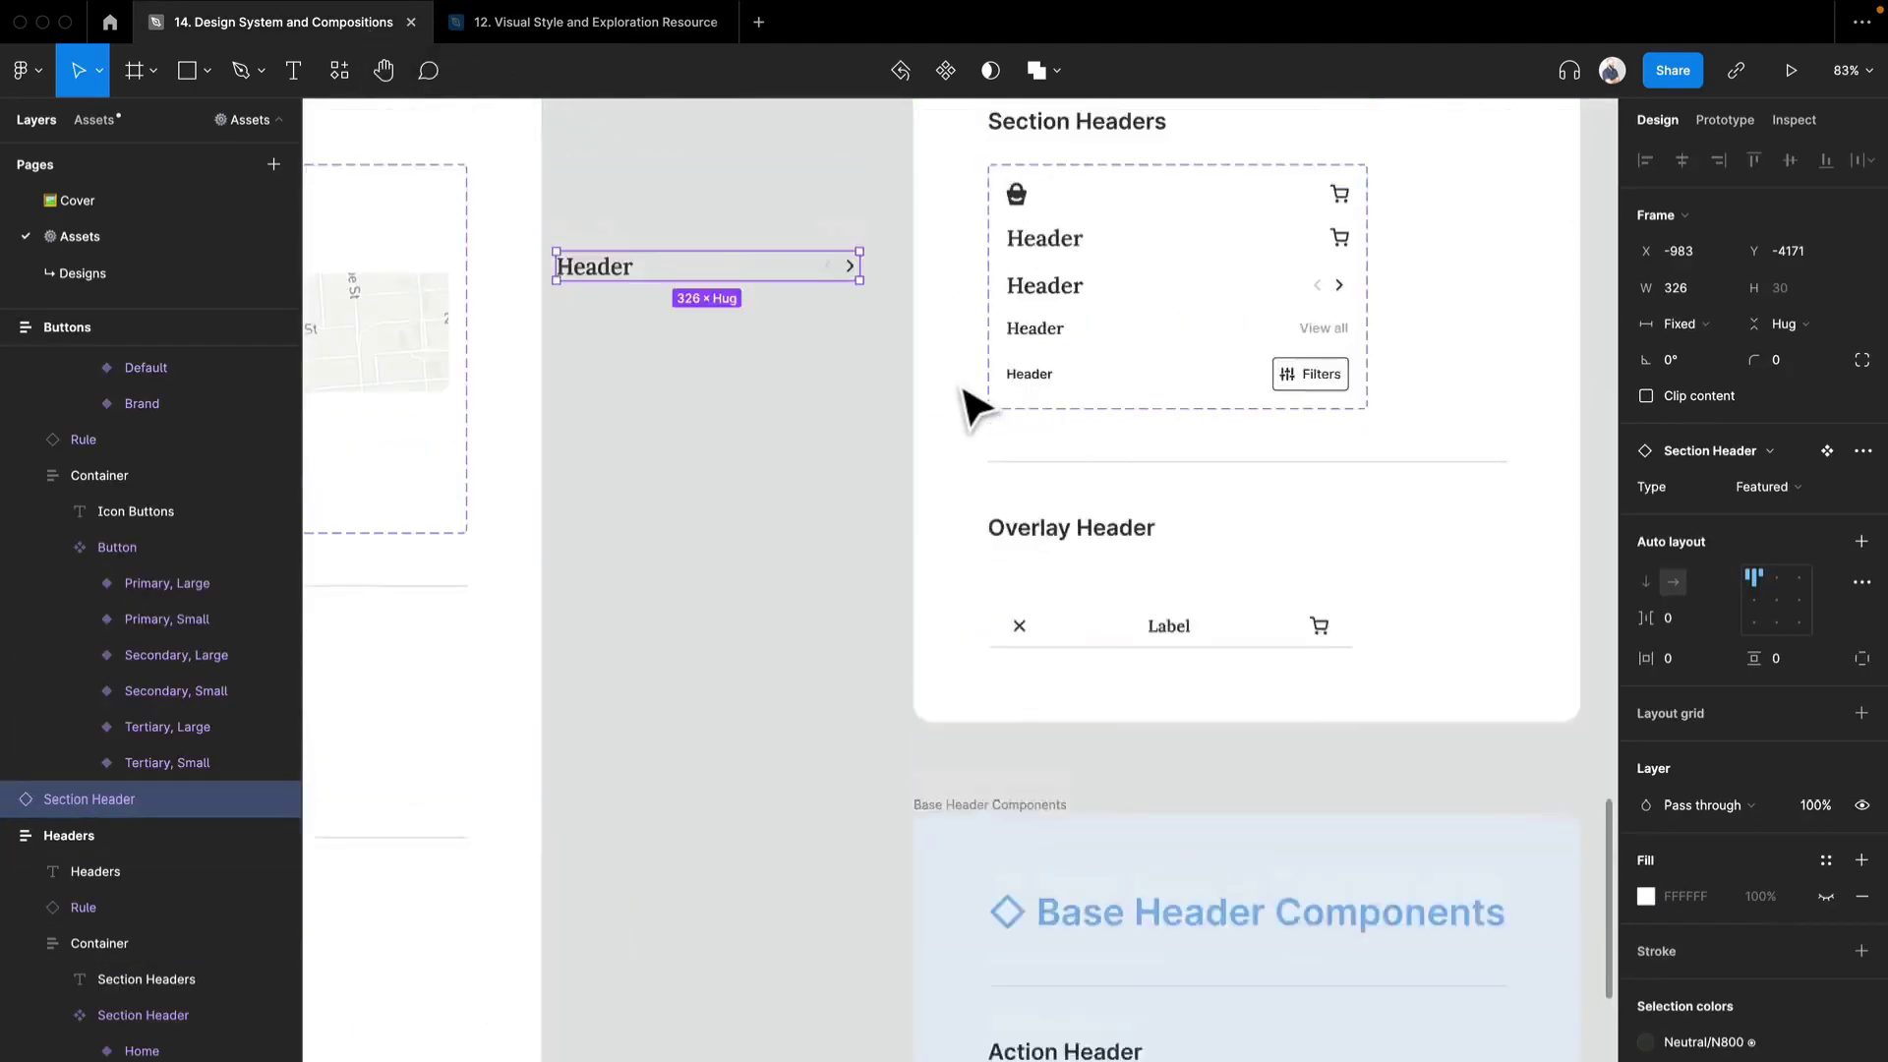
Step: Cycle the placed Section Header instance through the Home, Page and View all types
scroll(969, 403, "up", 1)
left_click(1798, 487)
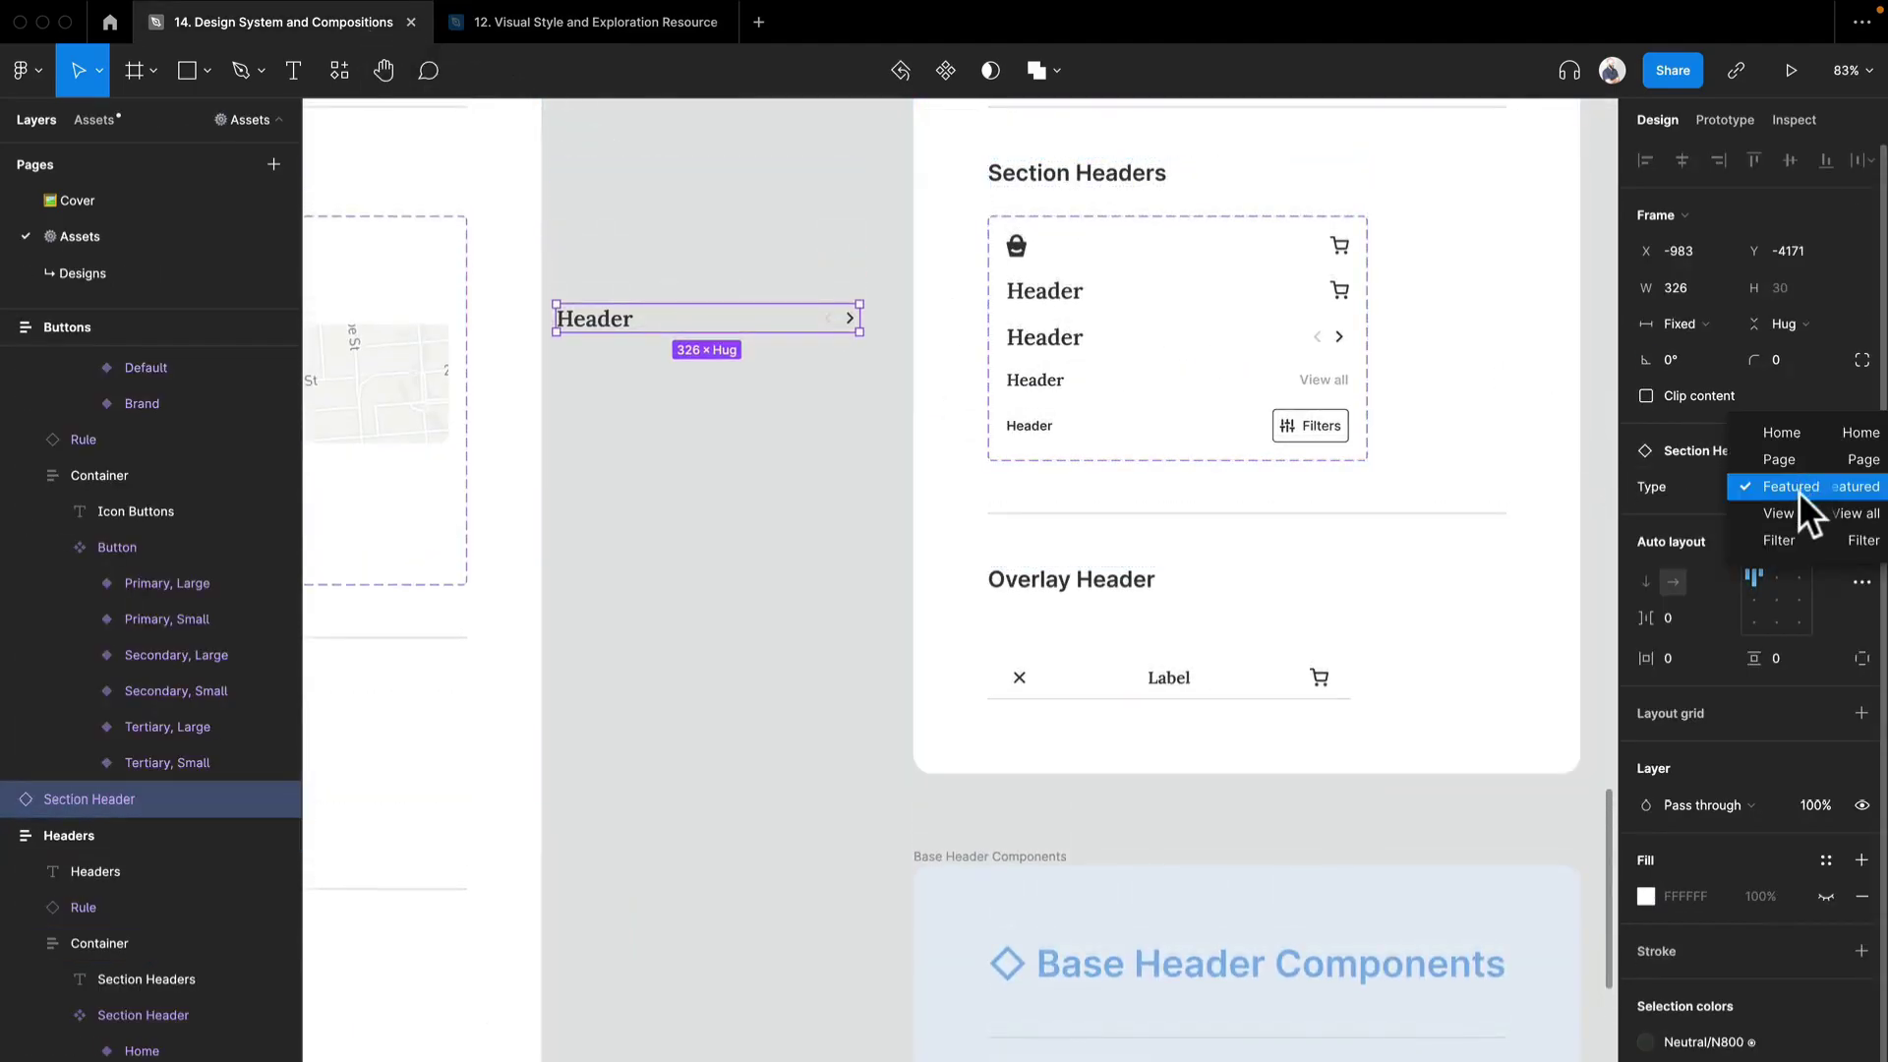
left_click(1788, 434)
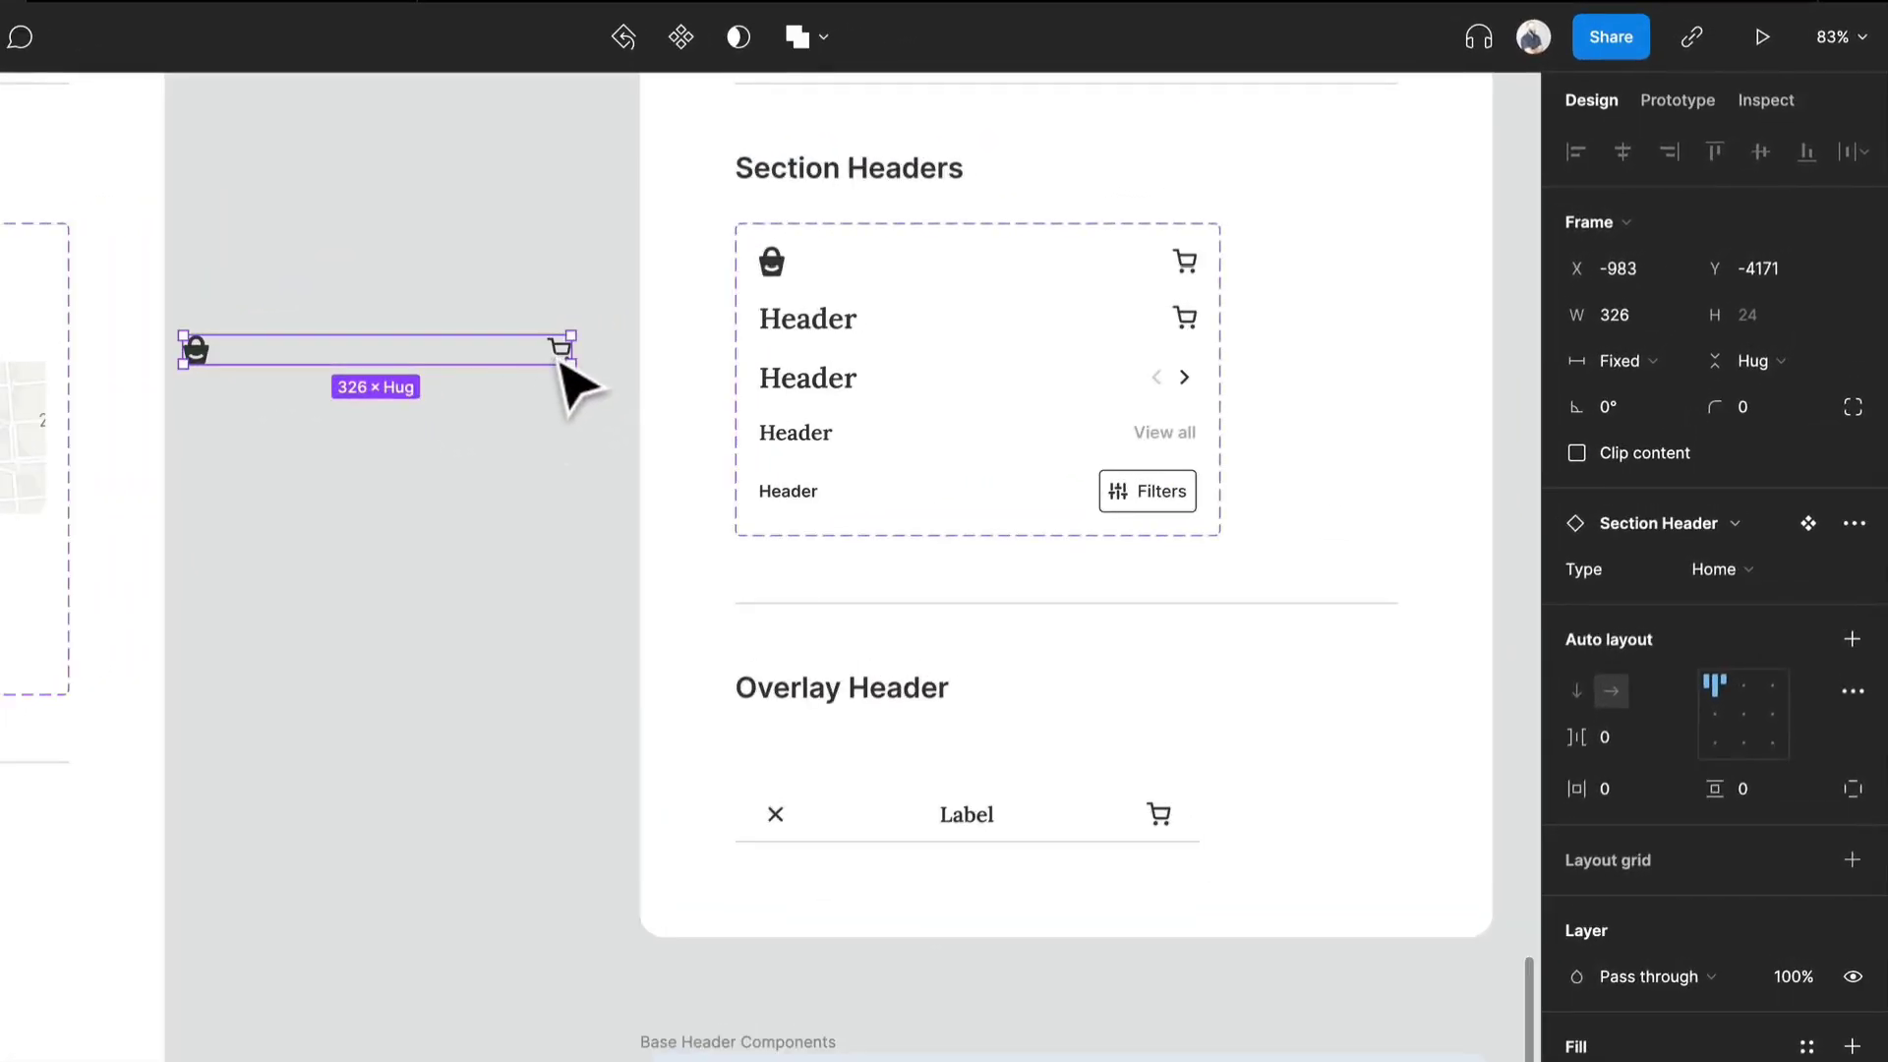
left_click(1714, 580)
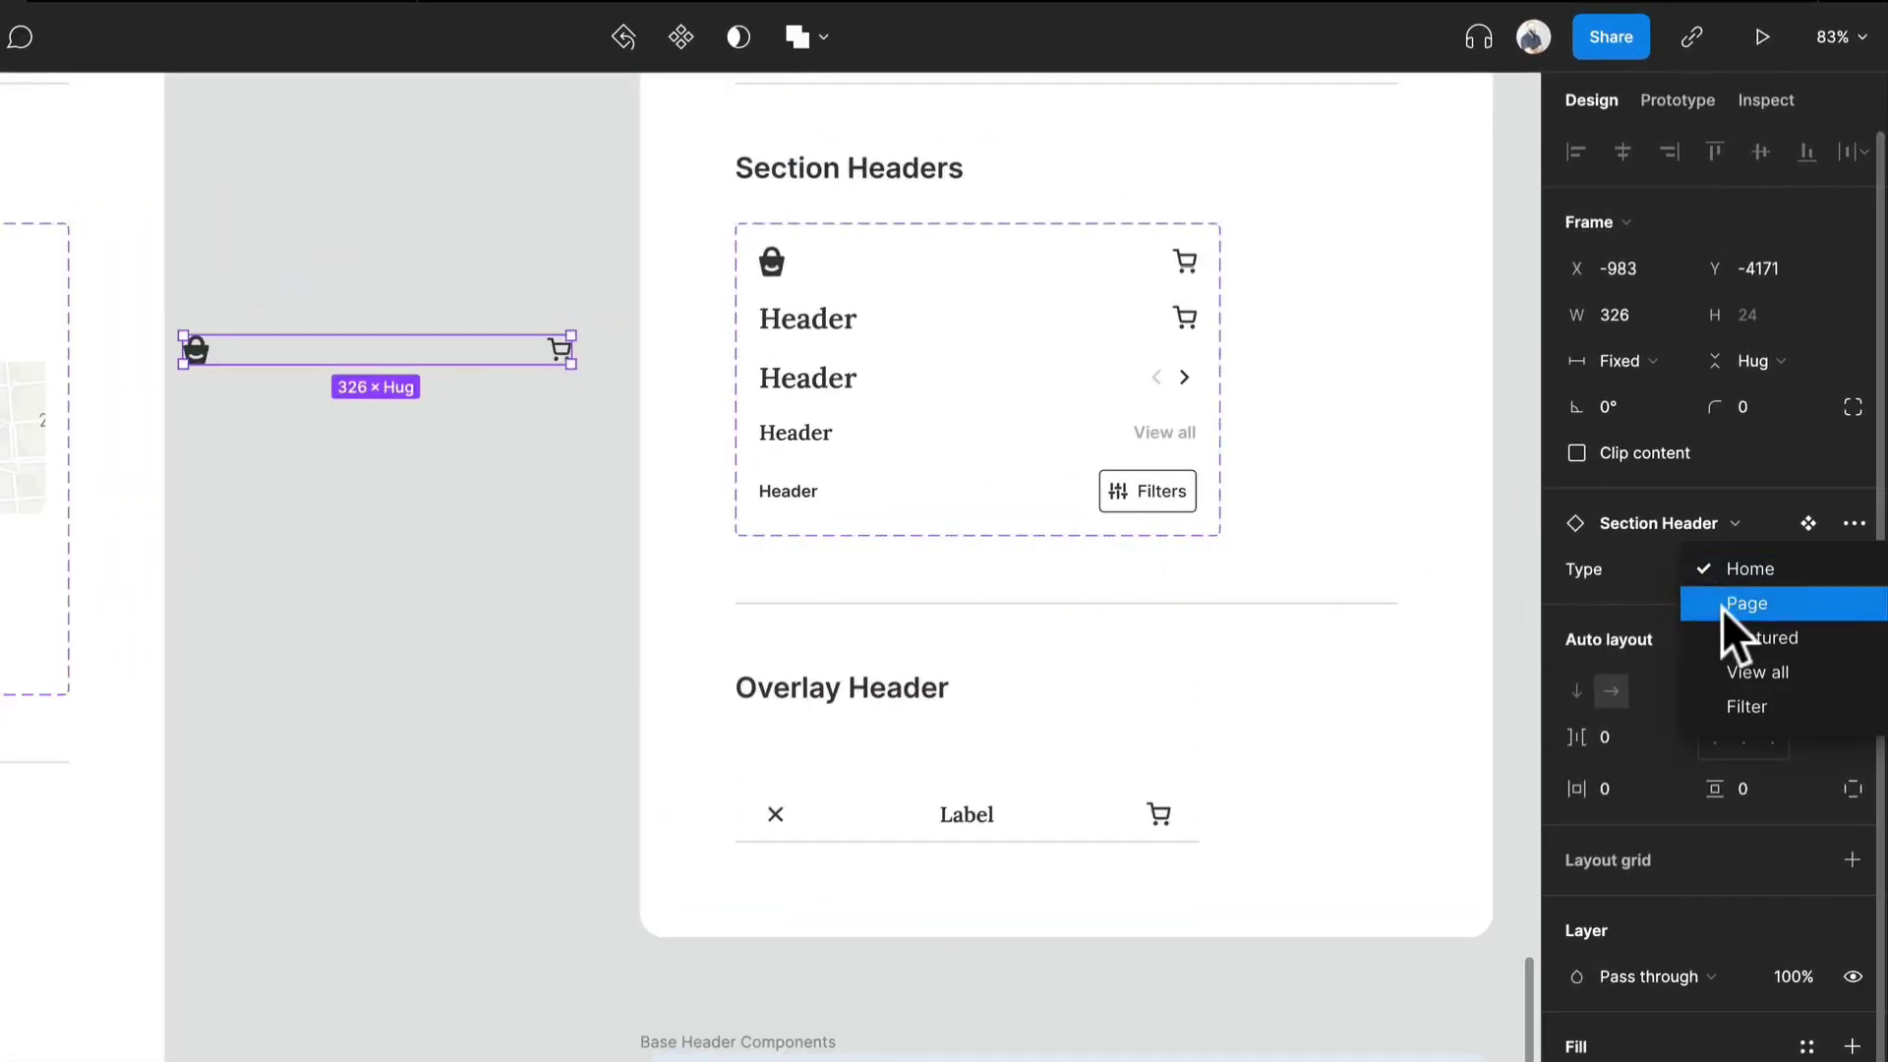
left_click(1721, 605)
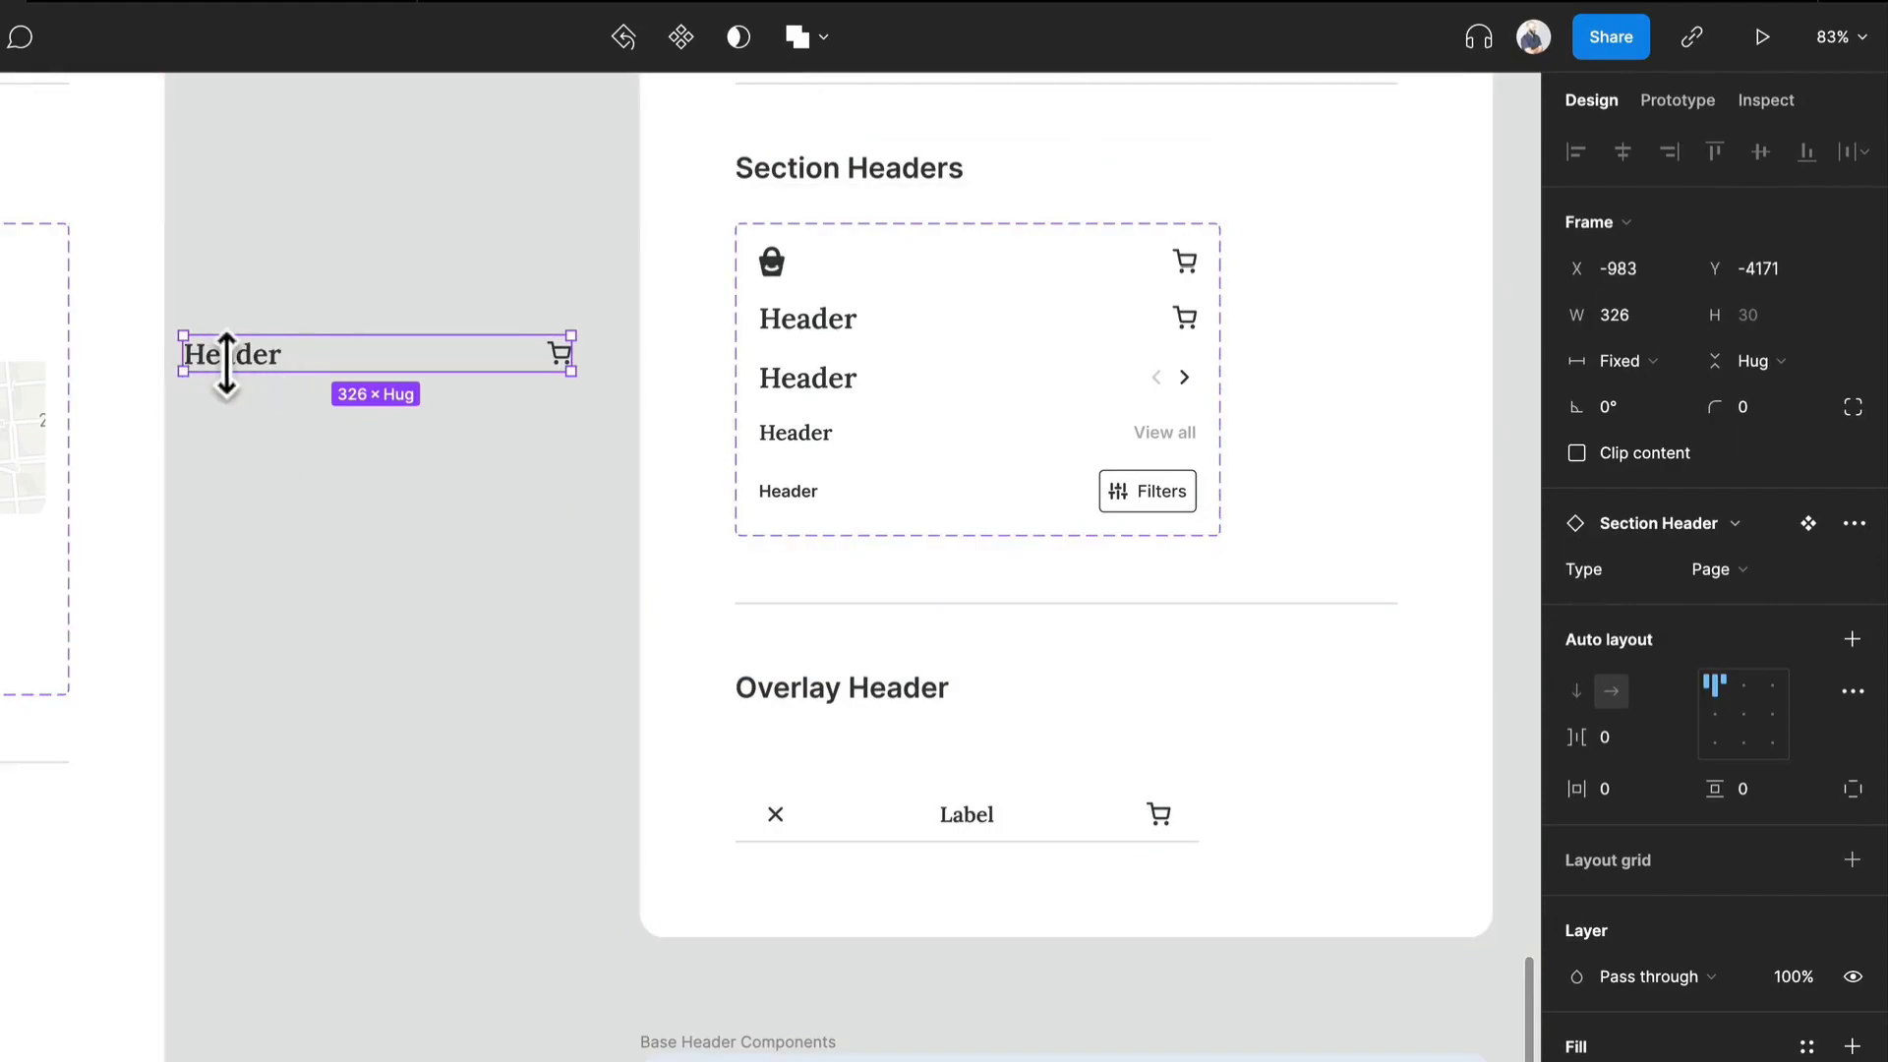
left_click(1712, 570)
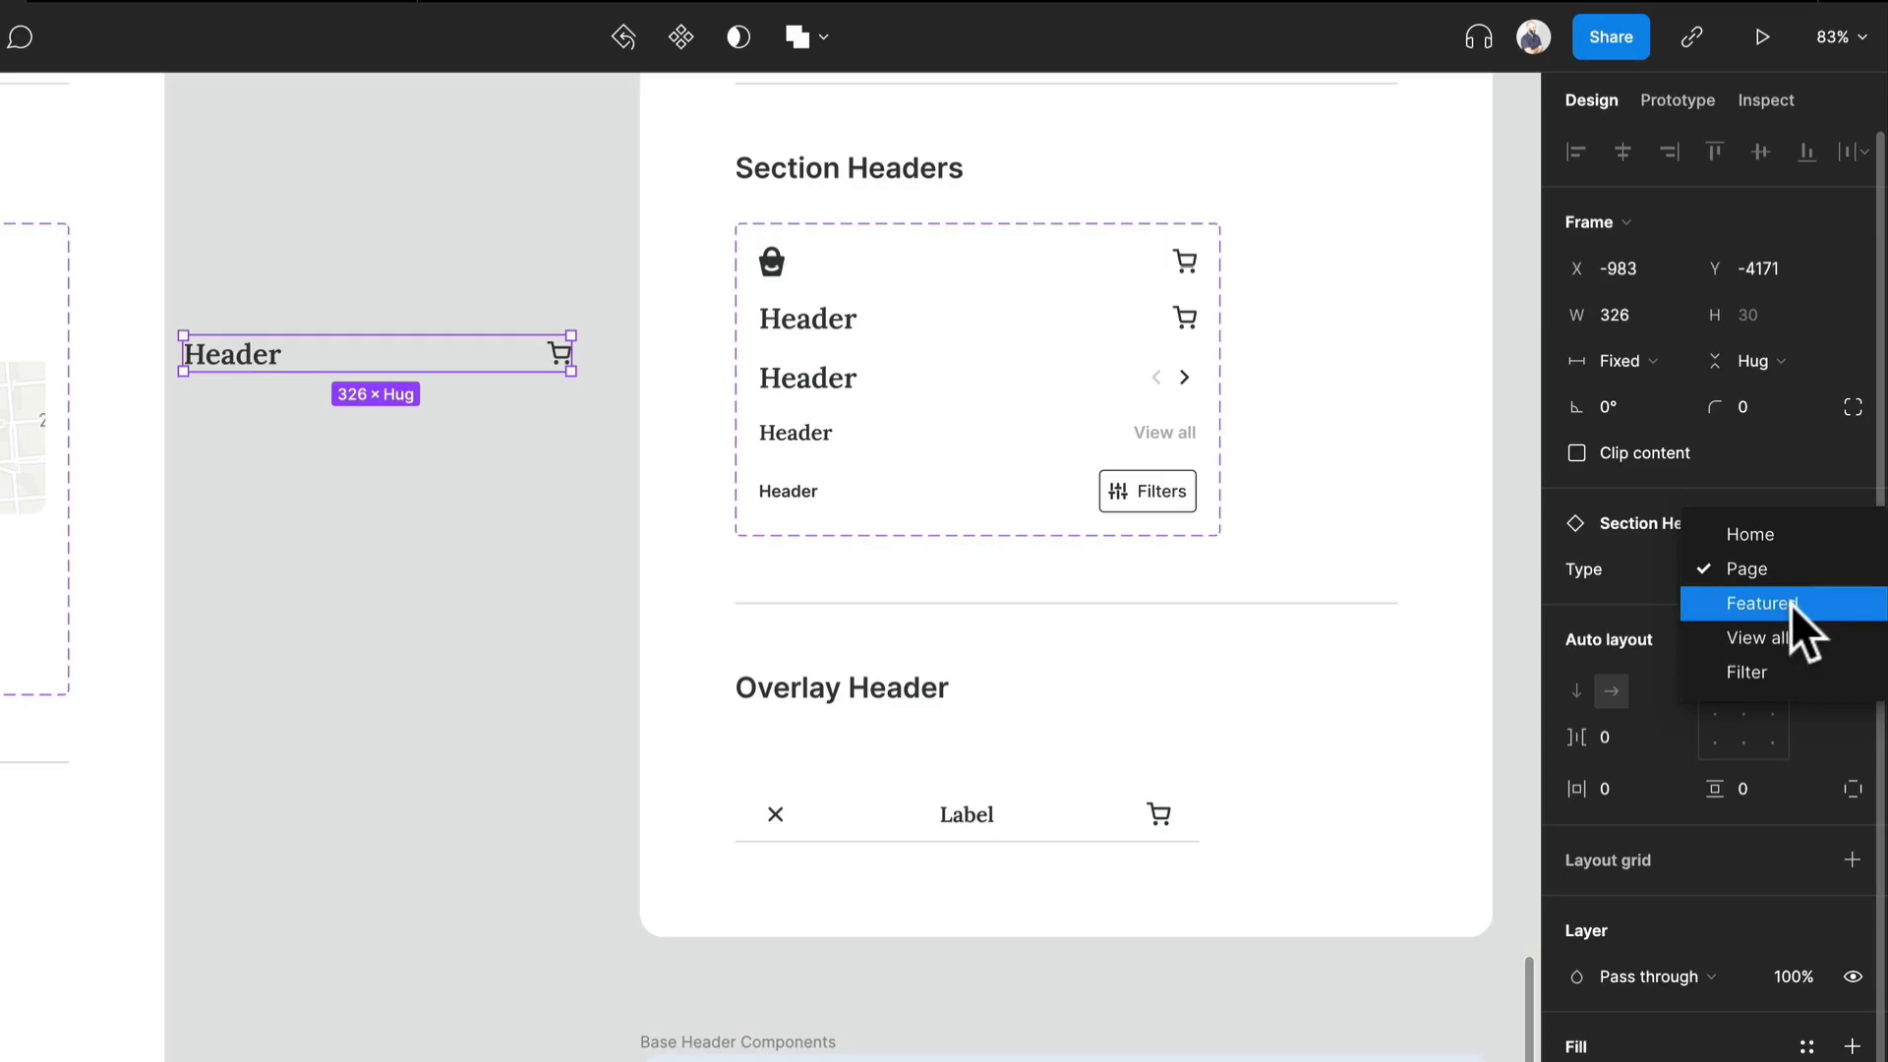
left_click(1780, 637)
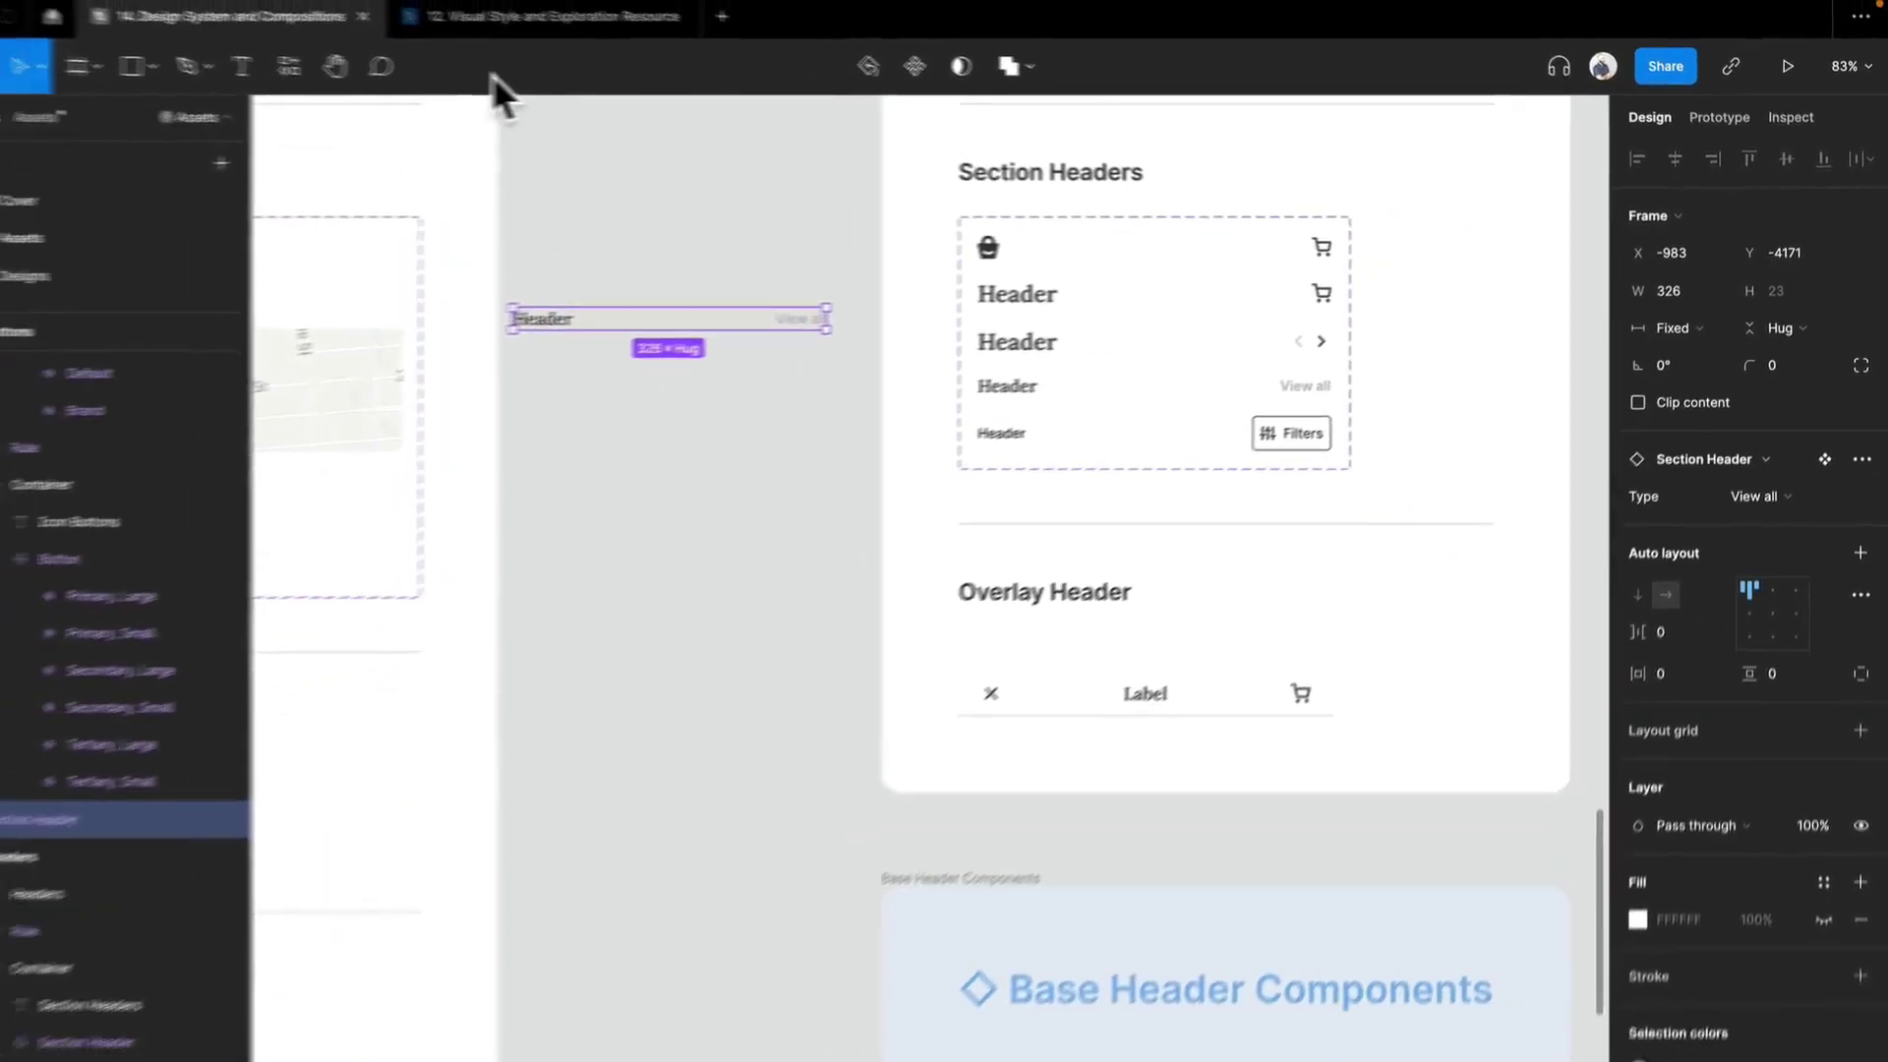
Step: Check the View all header on the Home screens of the visual exploration and set the Section Header instance's Type to Filter
left_click(507, 16)
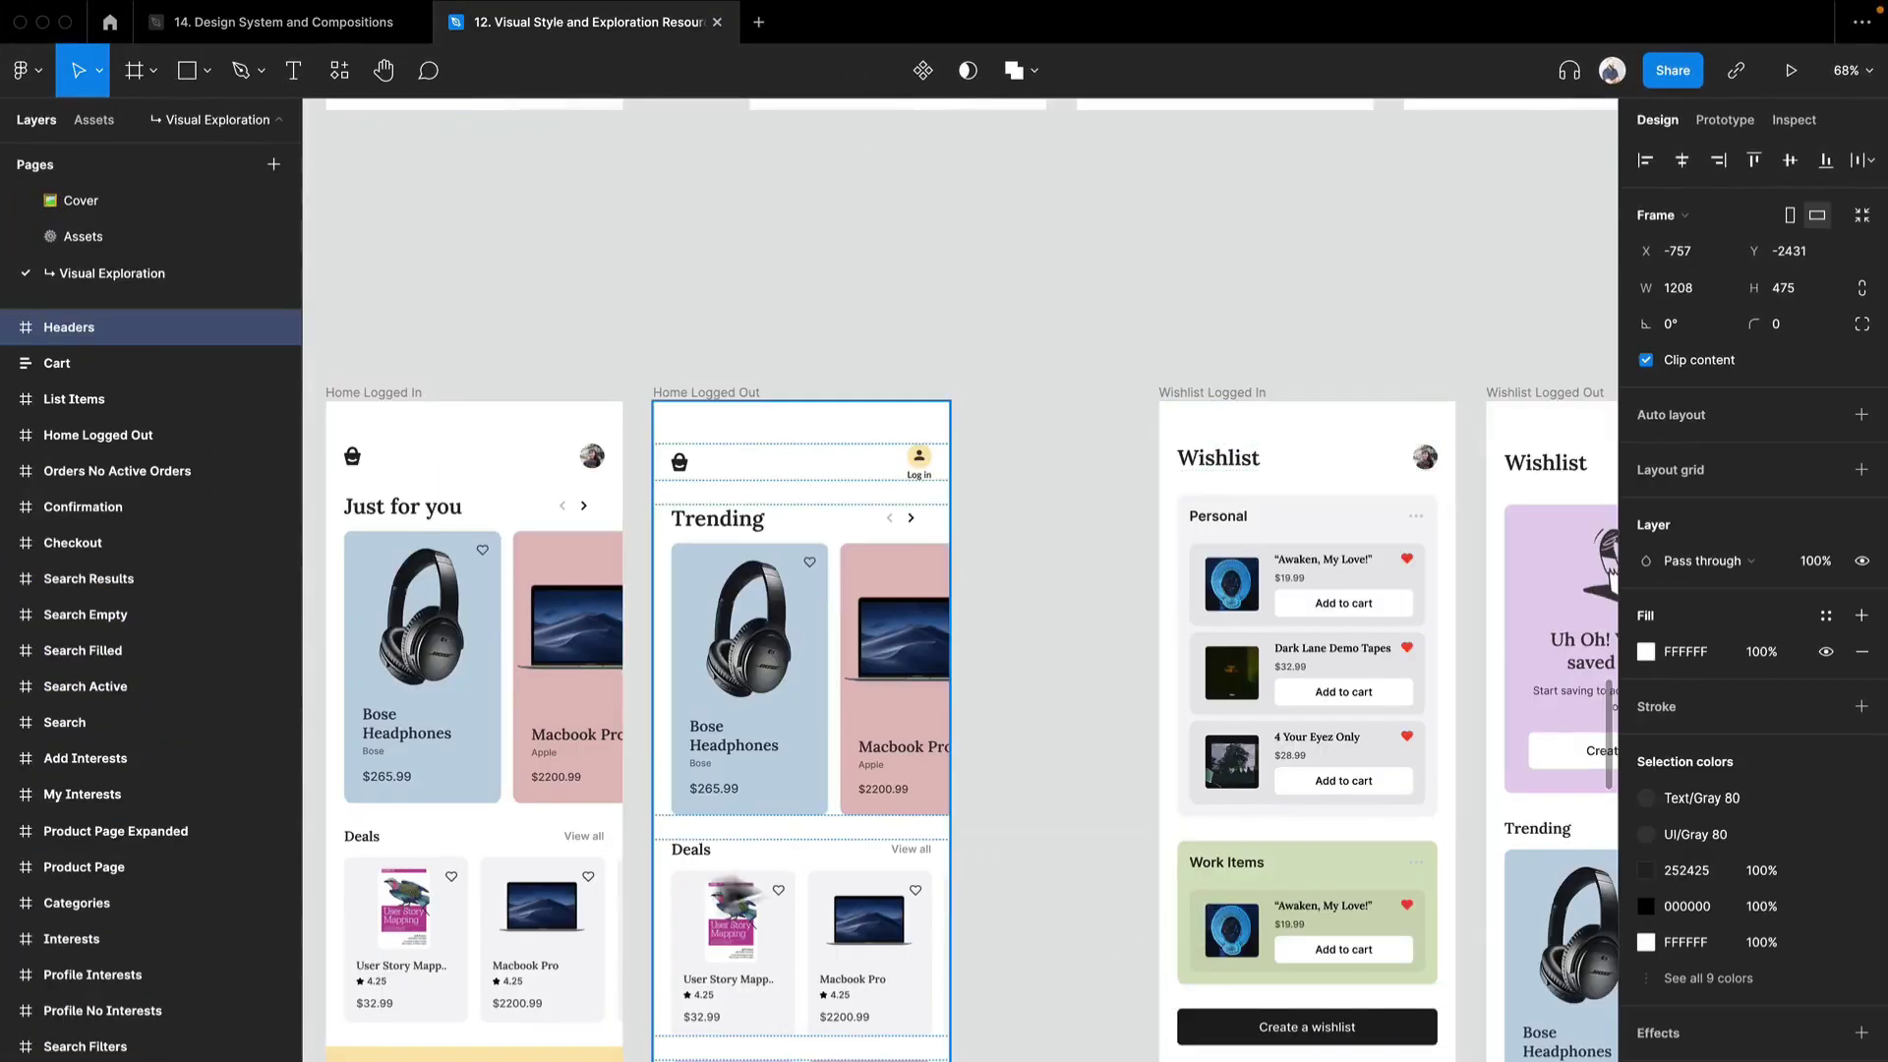
left_click(362, 27)
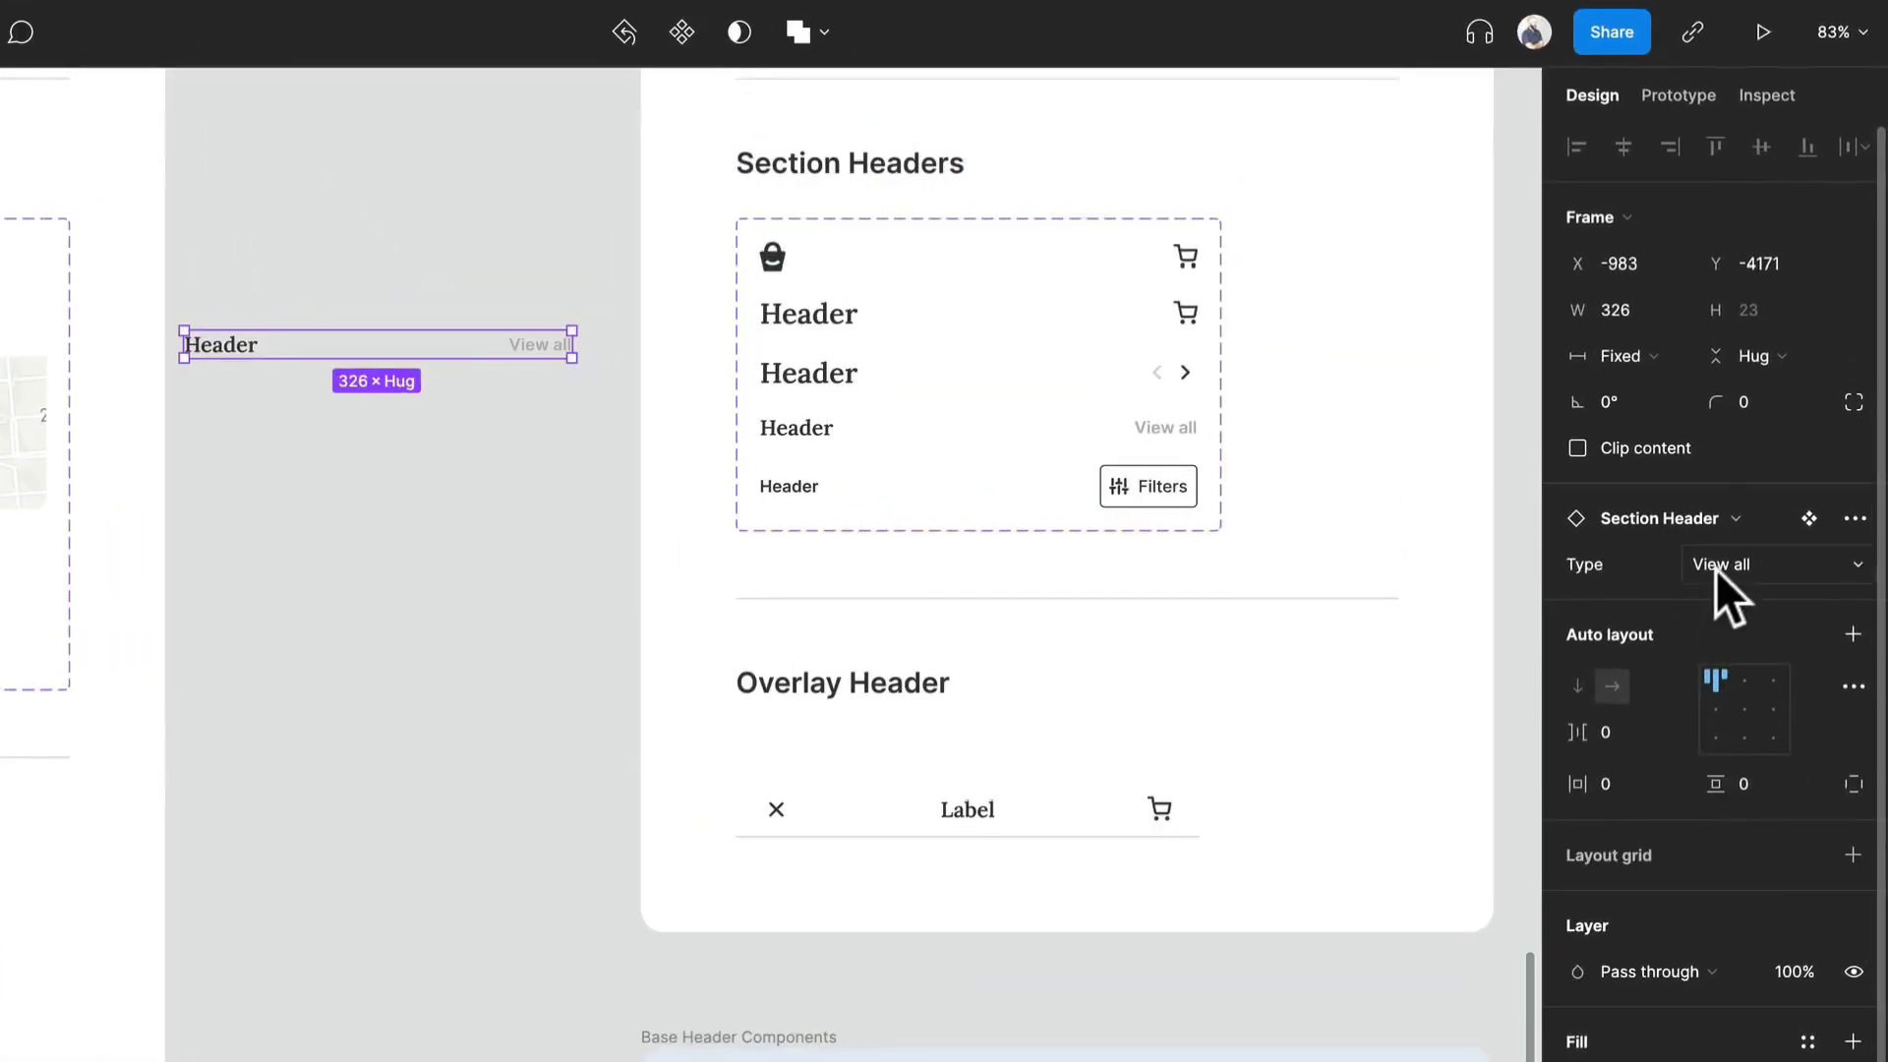
left_click(1715, 569)
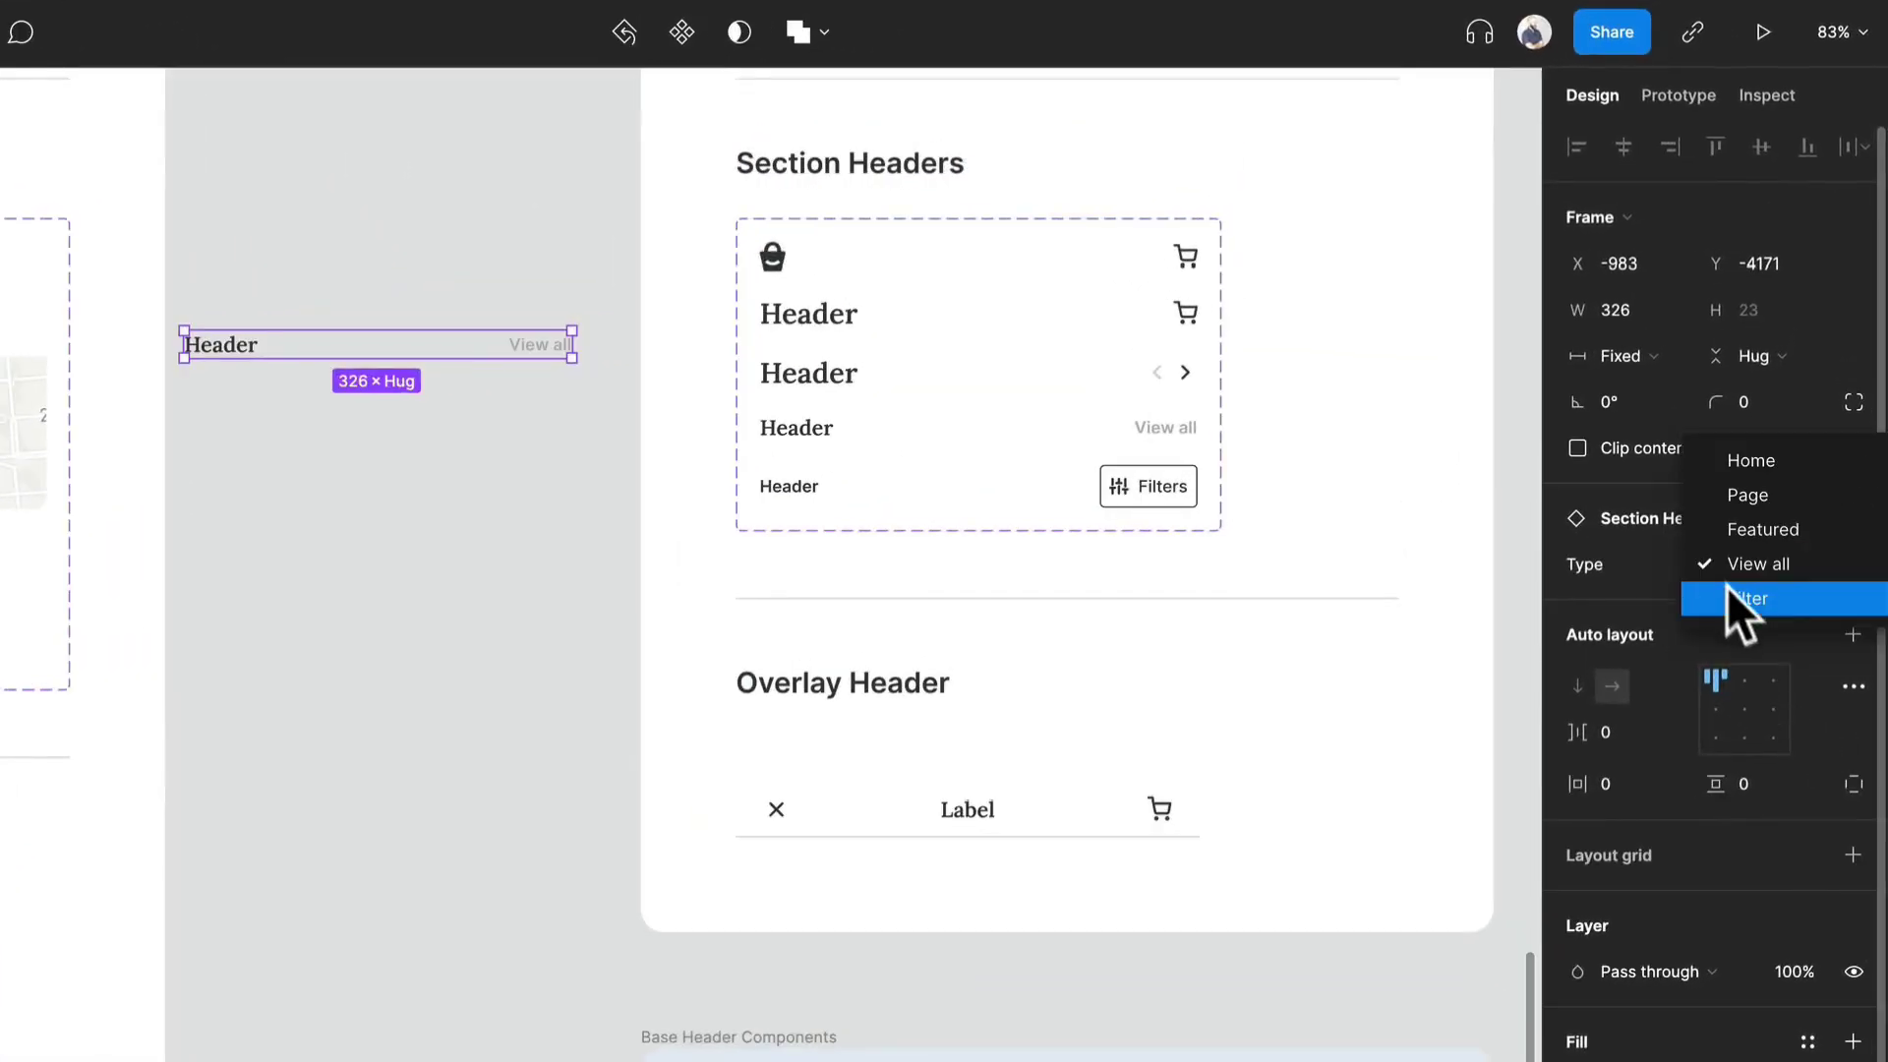
left_click(1728, 592)
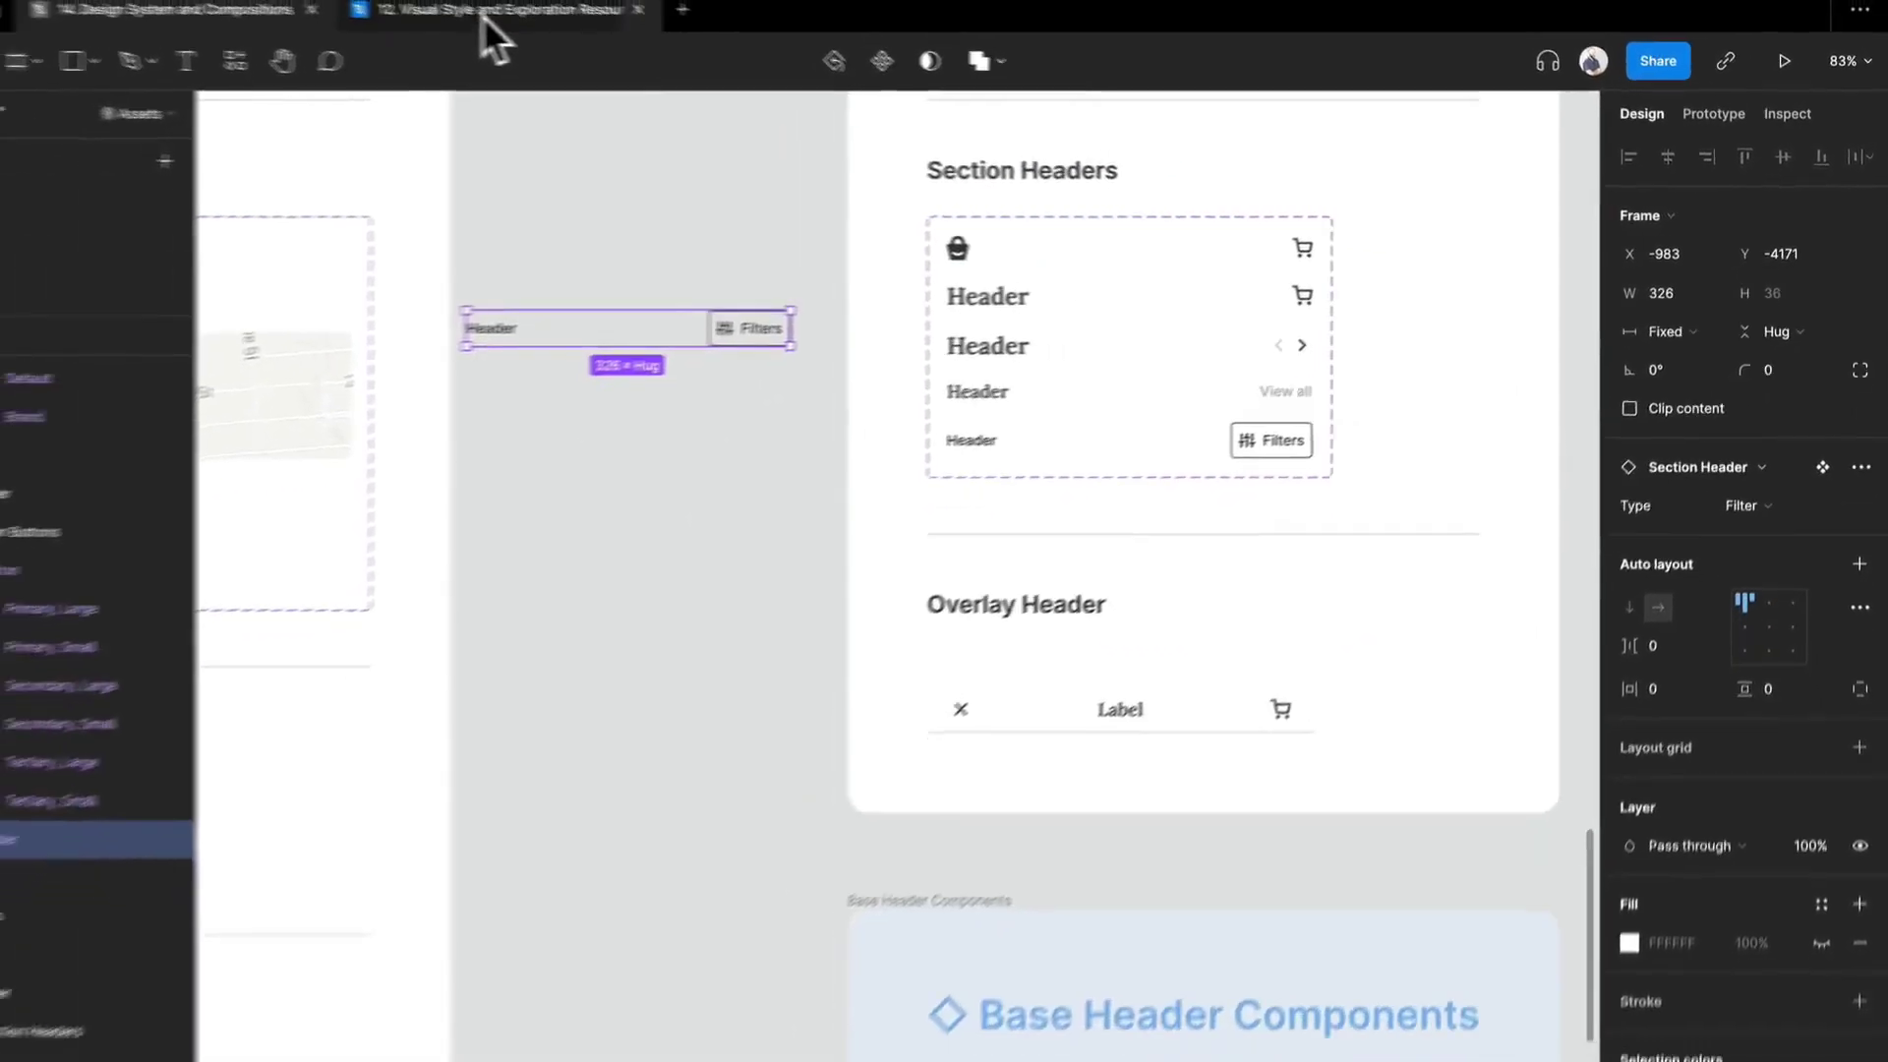
Step: Switch to the "12. Visual Style and Exploration Resource" file and examine the results header with the Filters button on the Search Results screen
left_click(484, 16)
scroll(1117, 986, "down", 8)
left_click_drag(1180, 936, 516, 600)
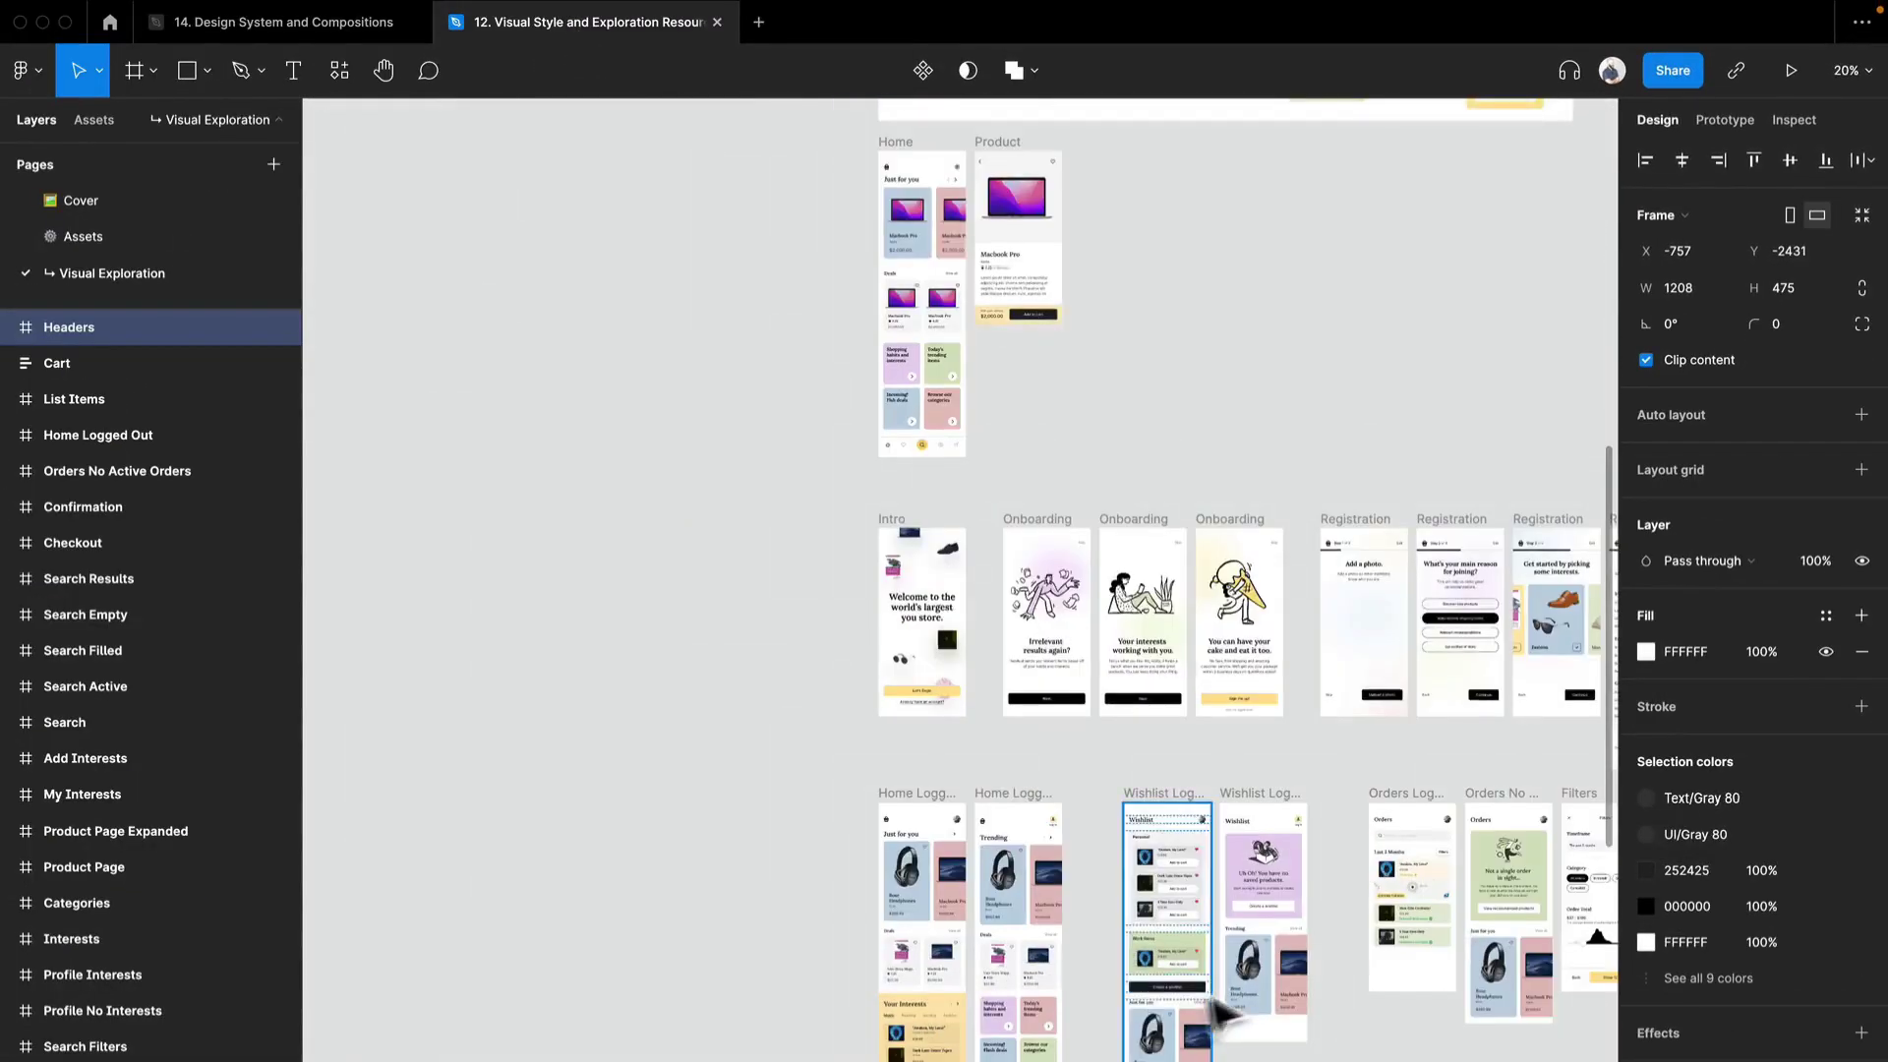
left_click_drag(738, 942, 961, 640)
scroll(1013, 762, "up", 10)
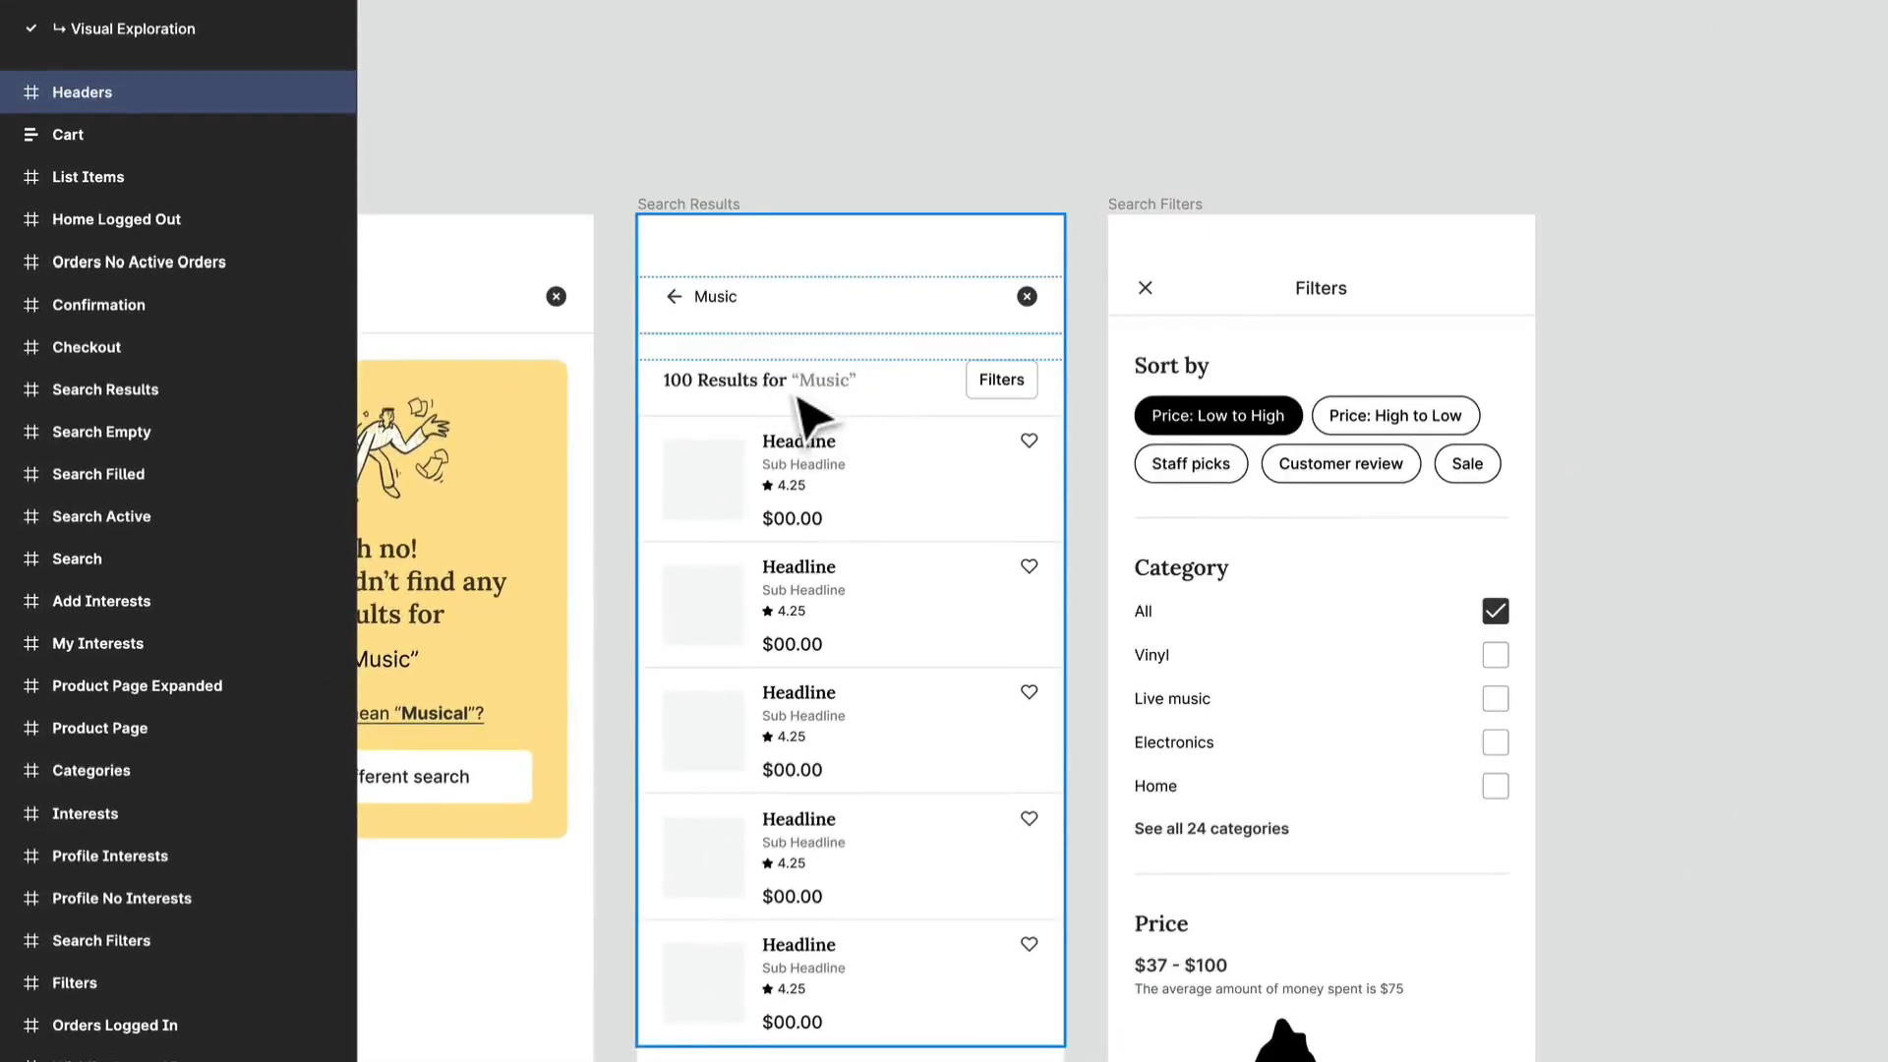
double_click(794, 394)
double_click(794, 393)
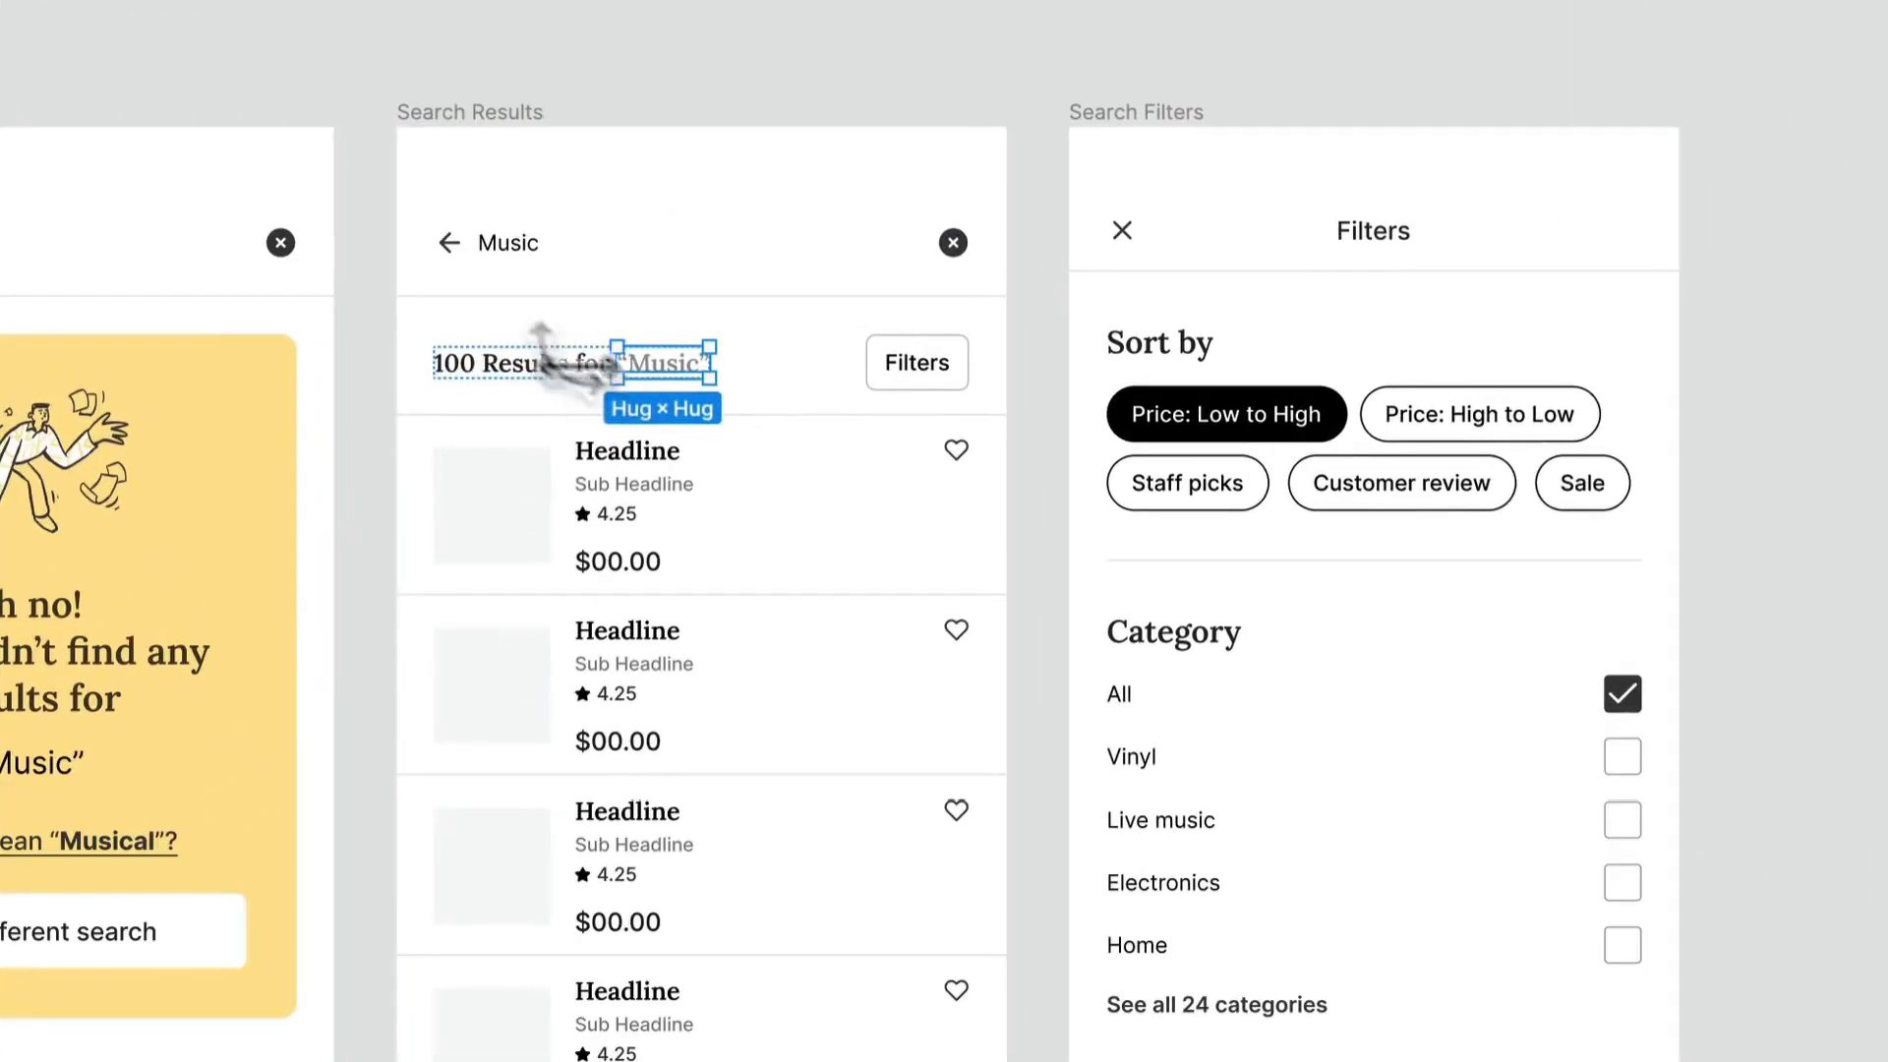
left_click(586, 375)
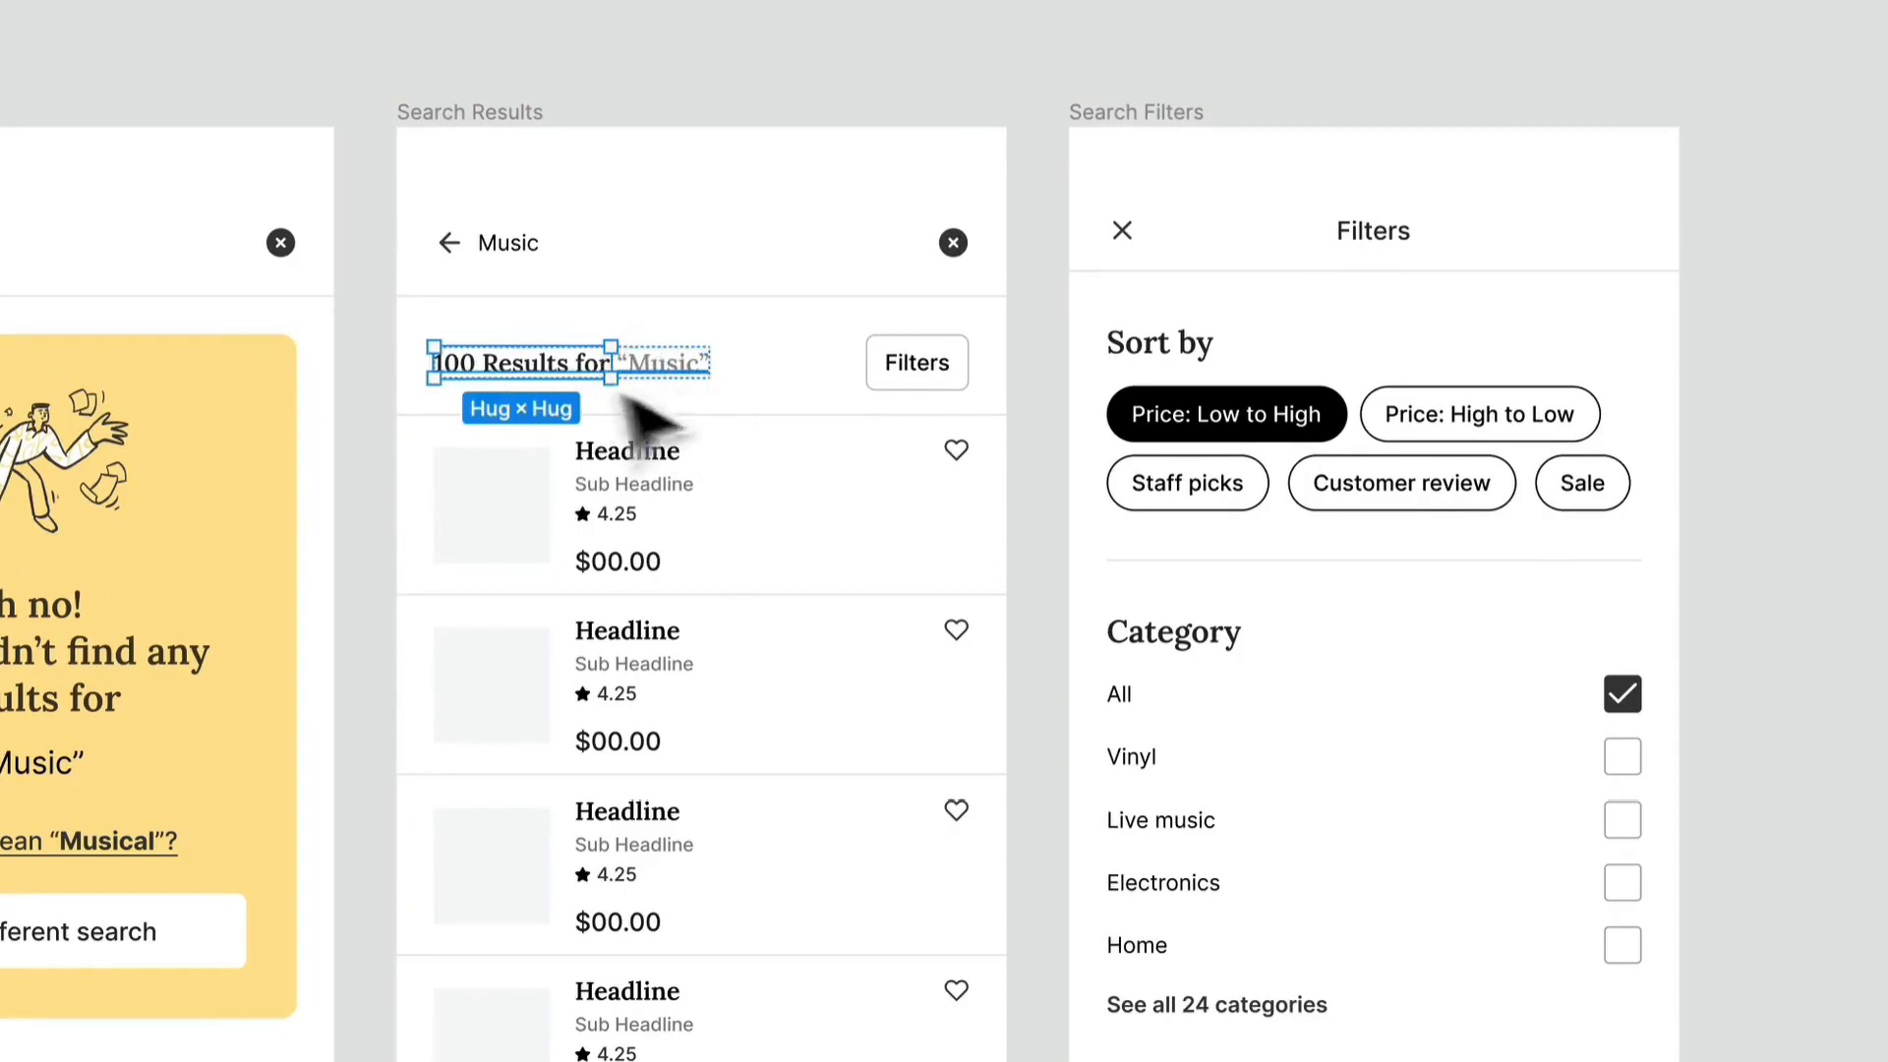
left_click(801, 386)
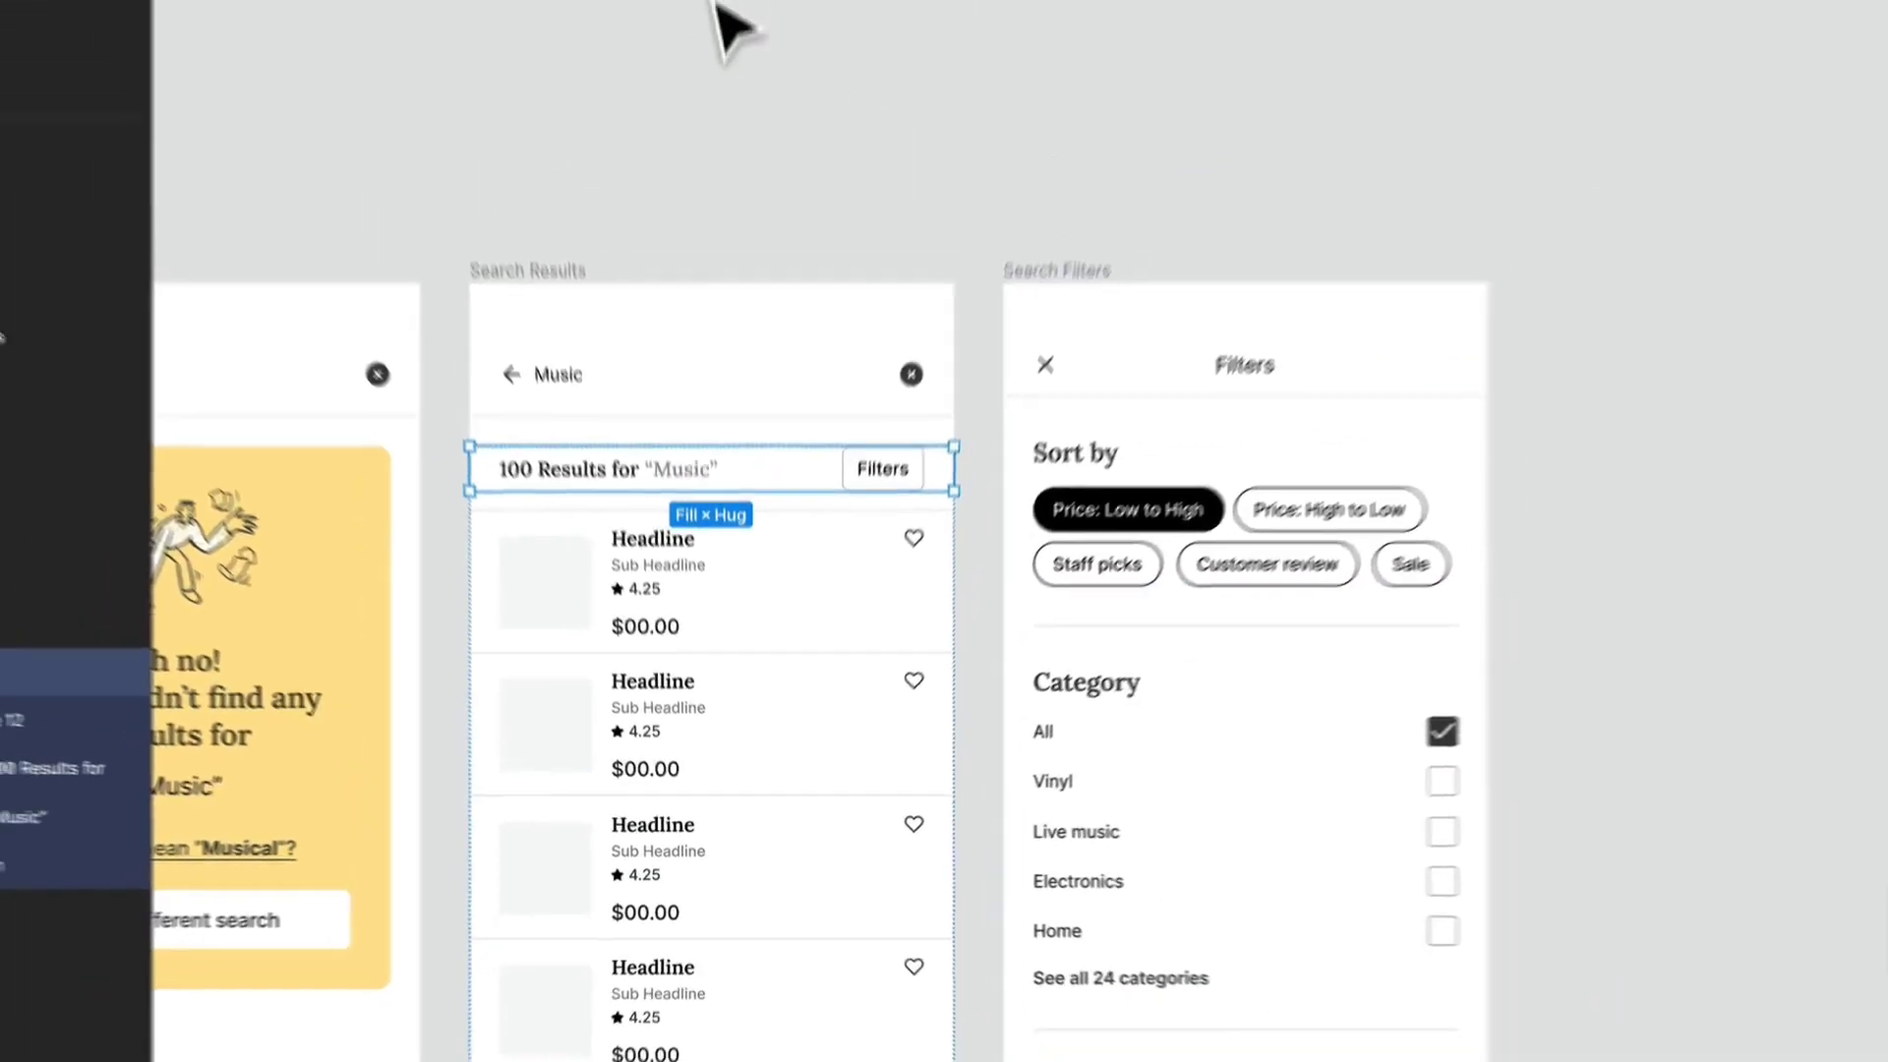
left_click(717, 12)
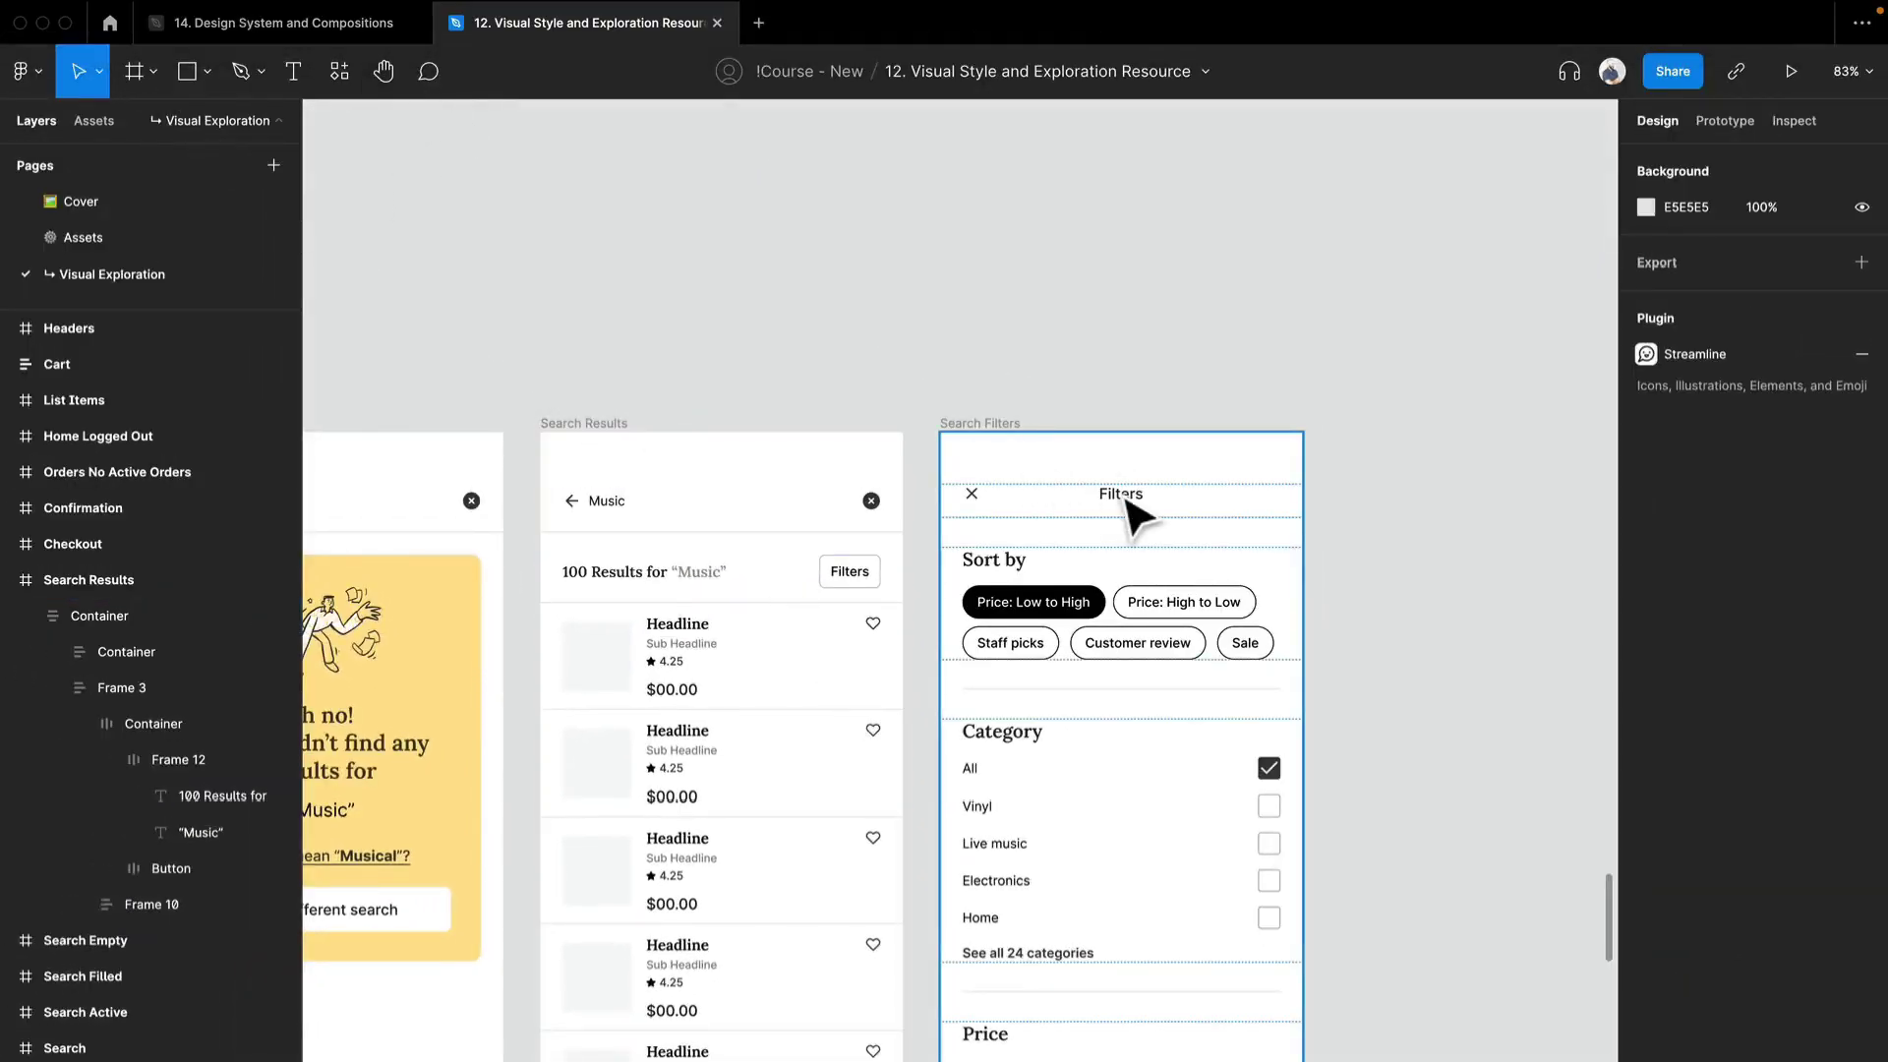
Step: Return to the "14. Design System and Compositions" file and place an Overlay Header instance below the Section Header instance
left_click(342, 32)
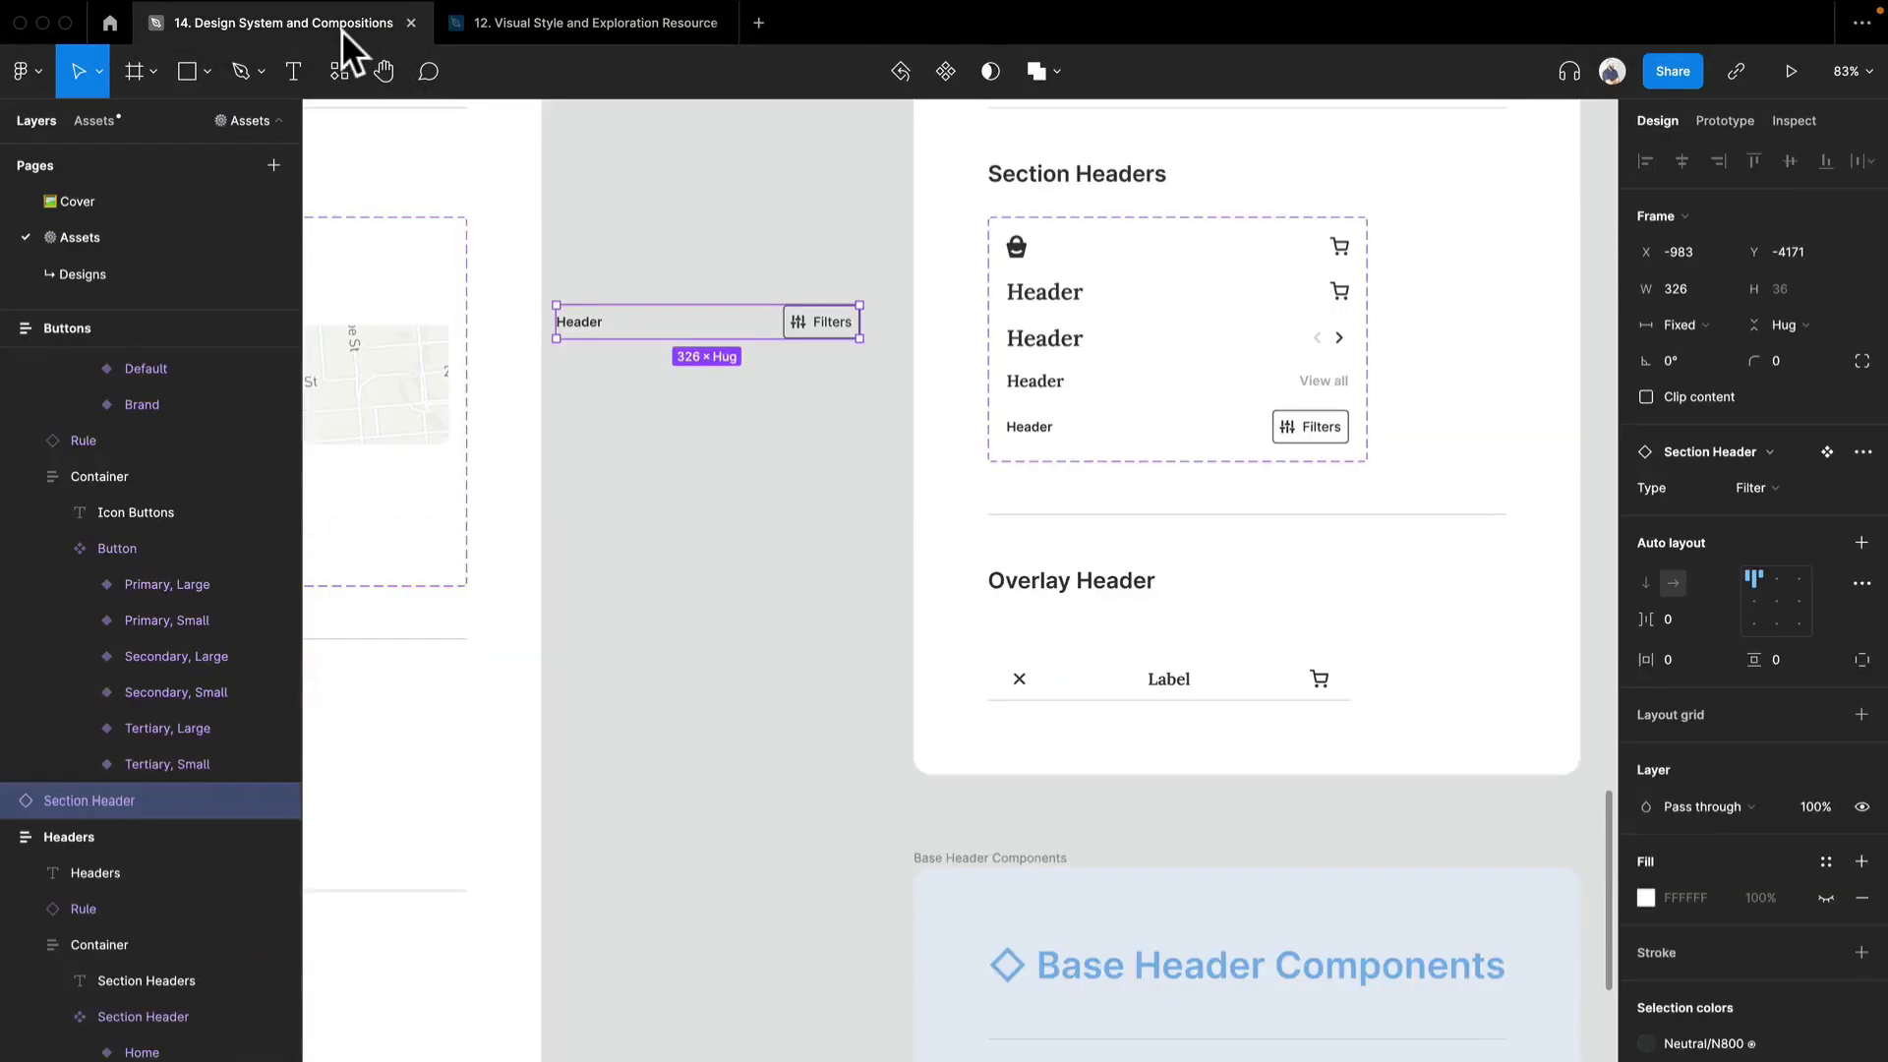
left_click(817, 484)
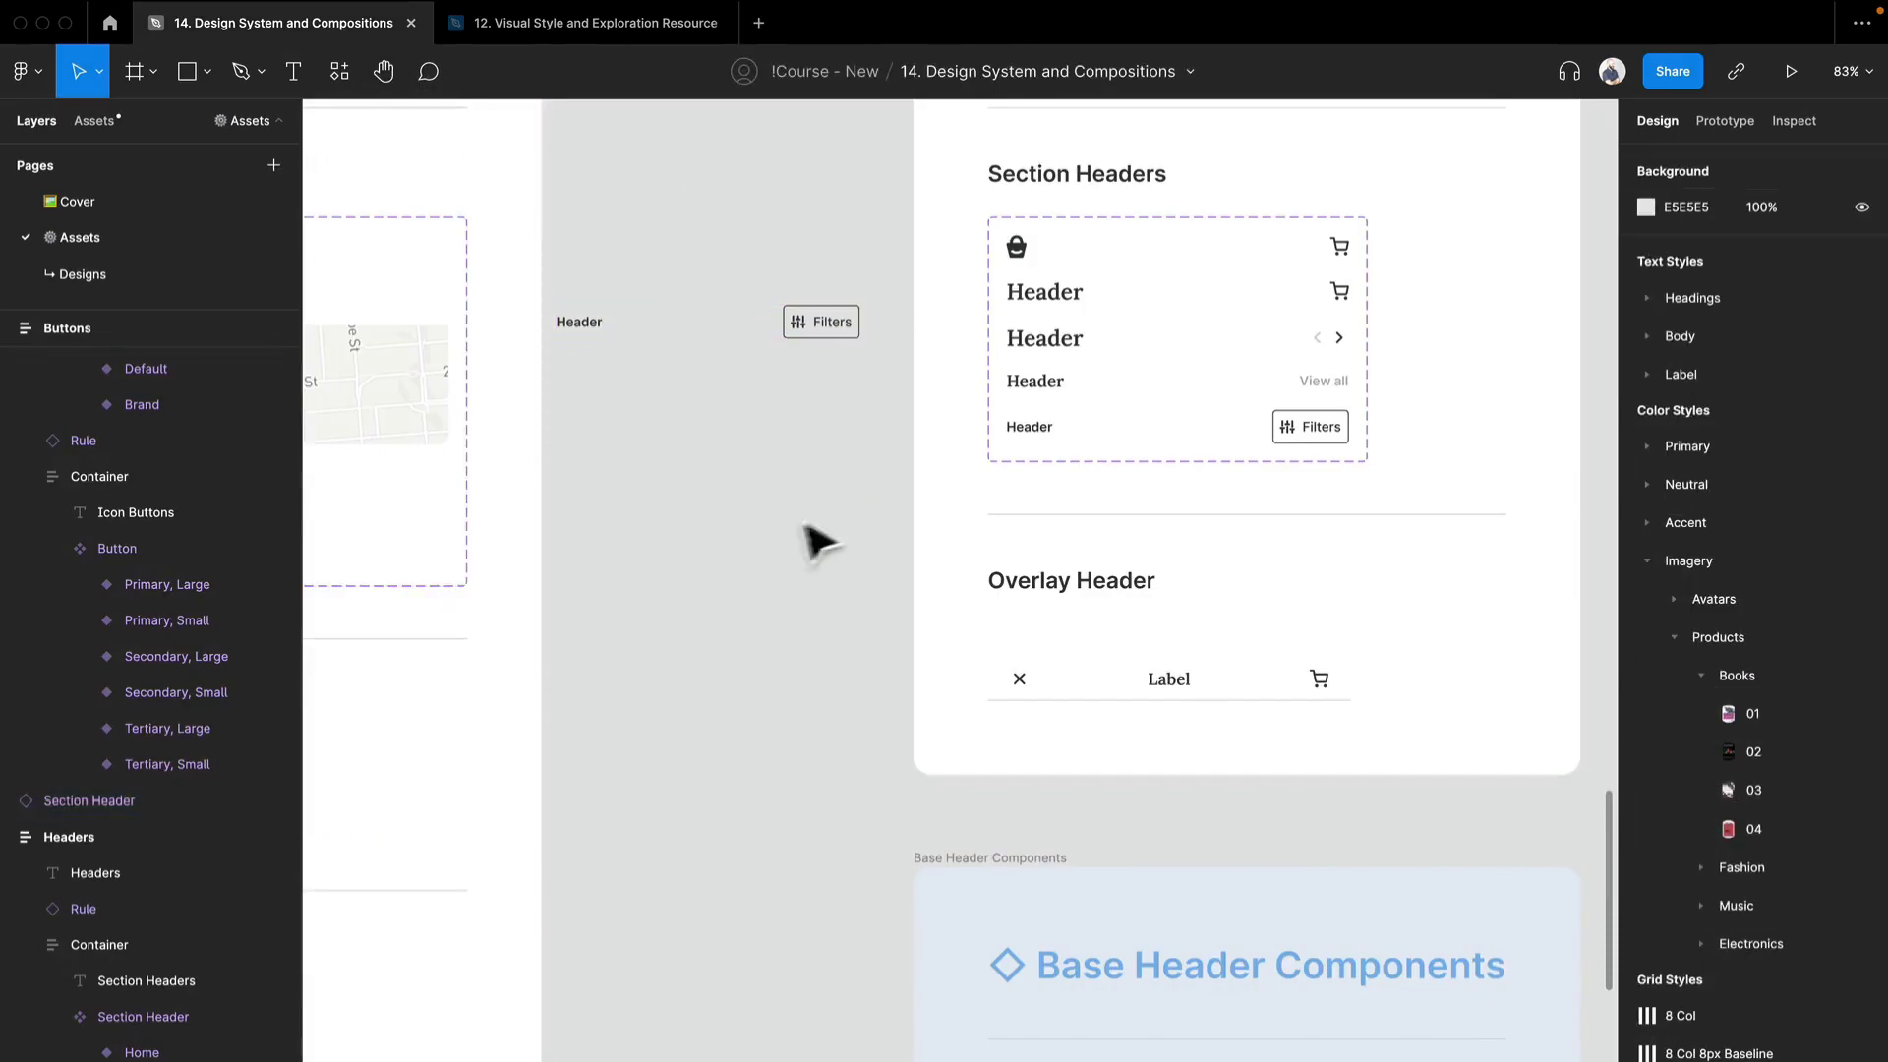
left_click(1143, 691)
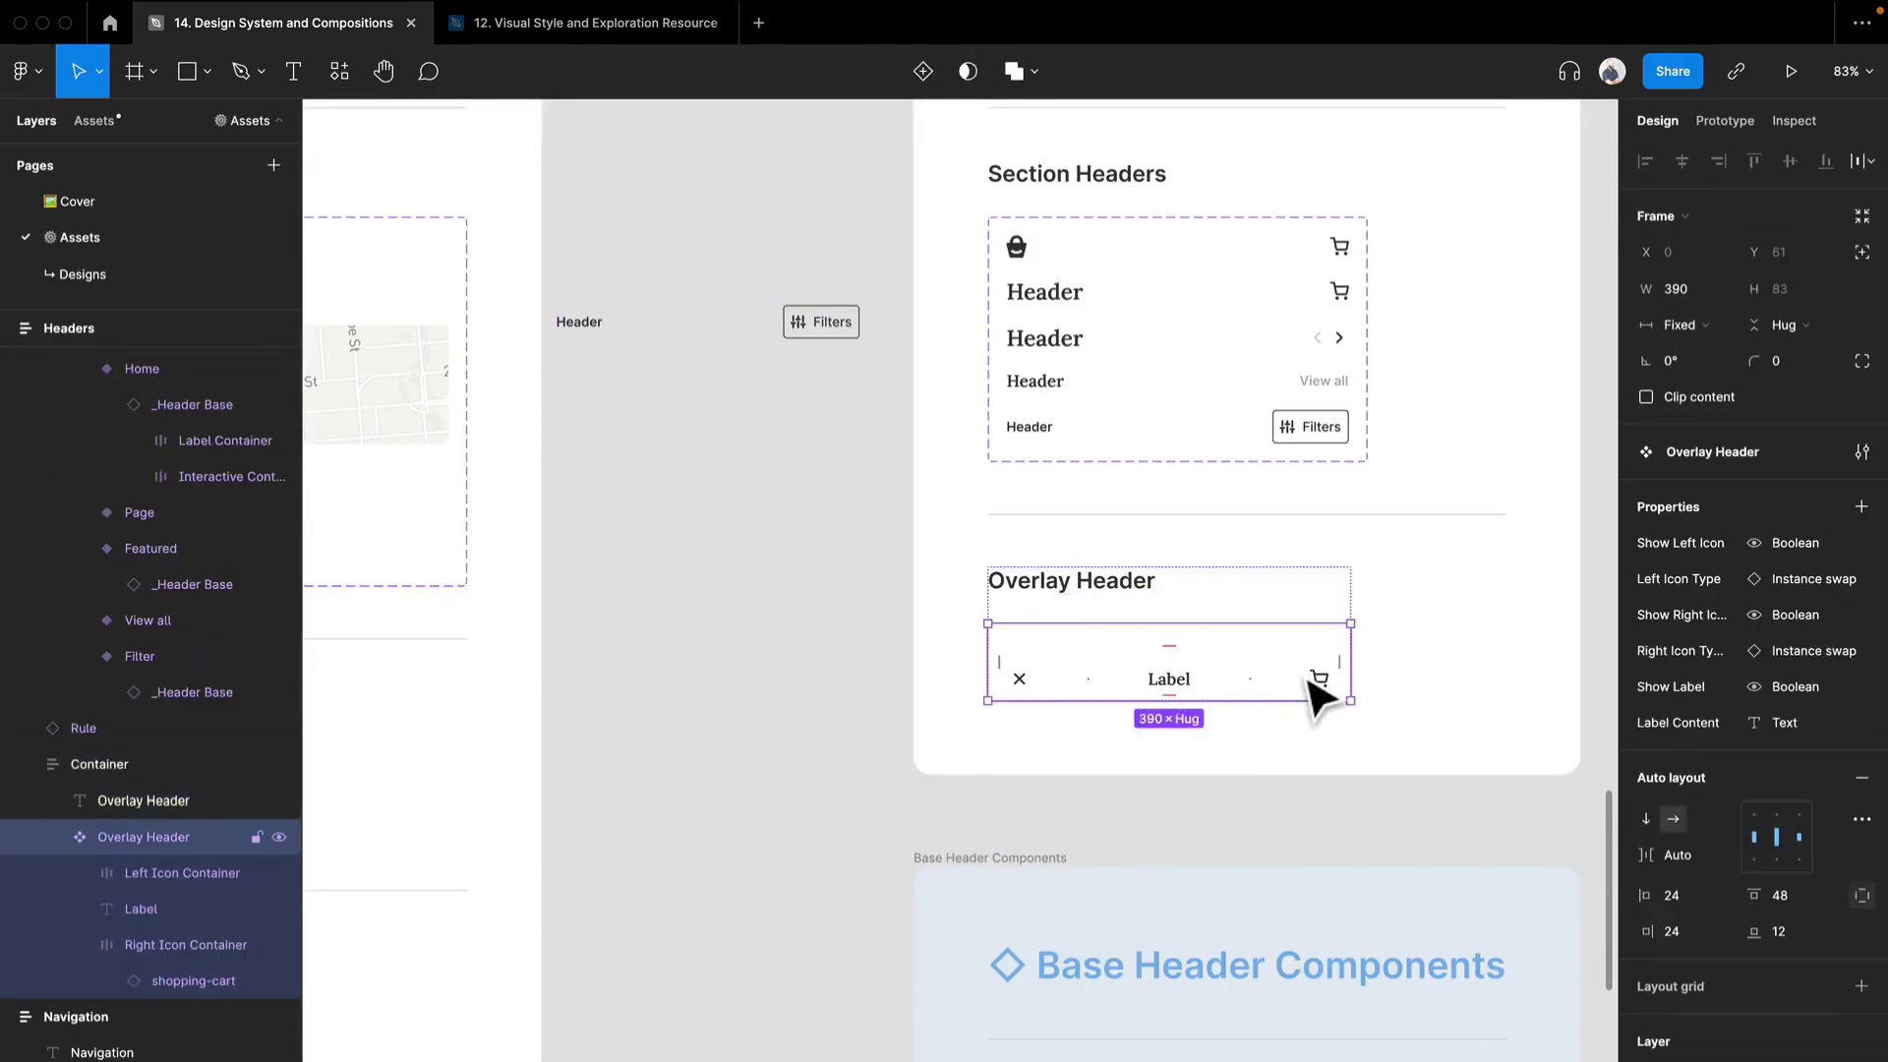
left_click_drag(1318, 698, 839, 496)
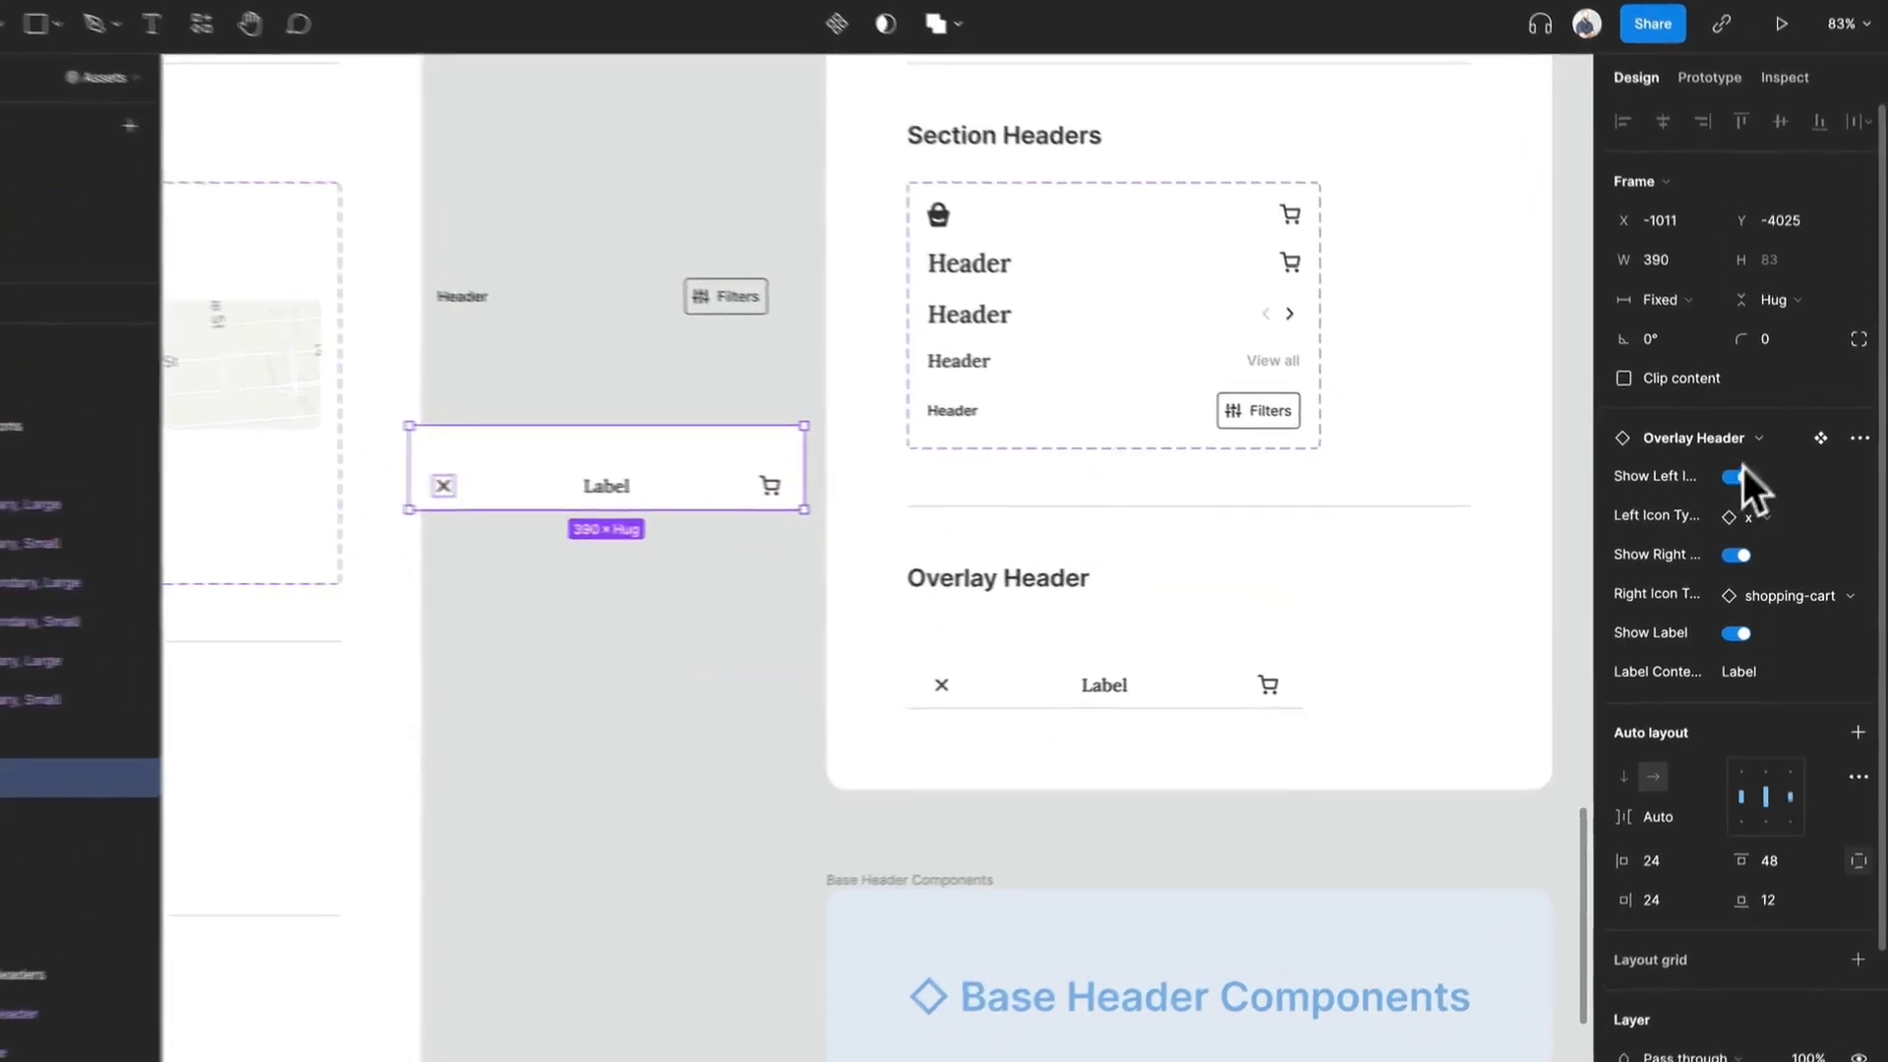
Step: Toggle the Overlay Header instance's left and right icons off and on again, and check its advanced layout settings
left_click(1750, 486)
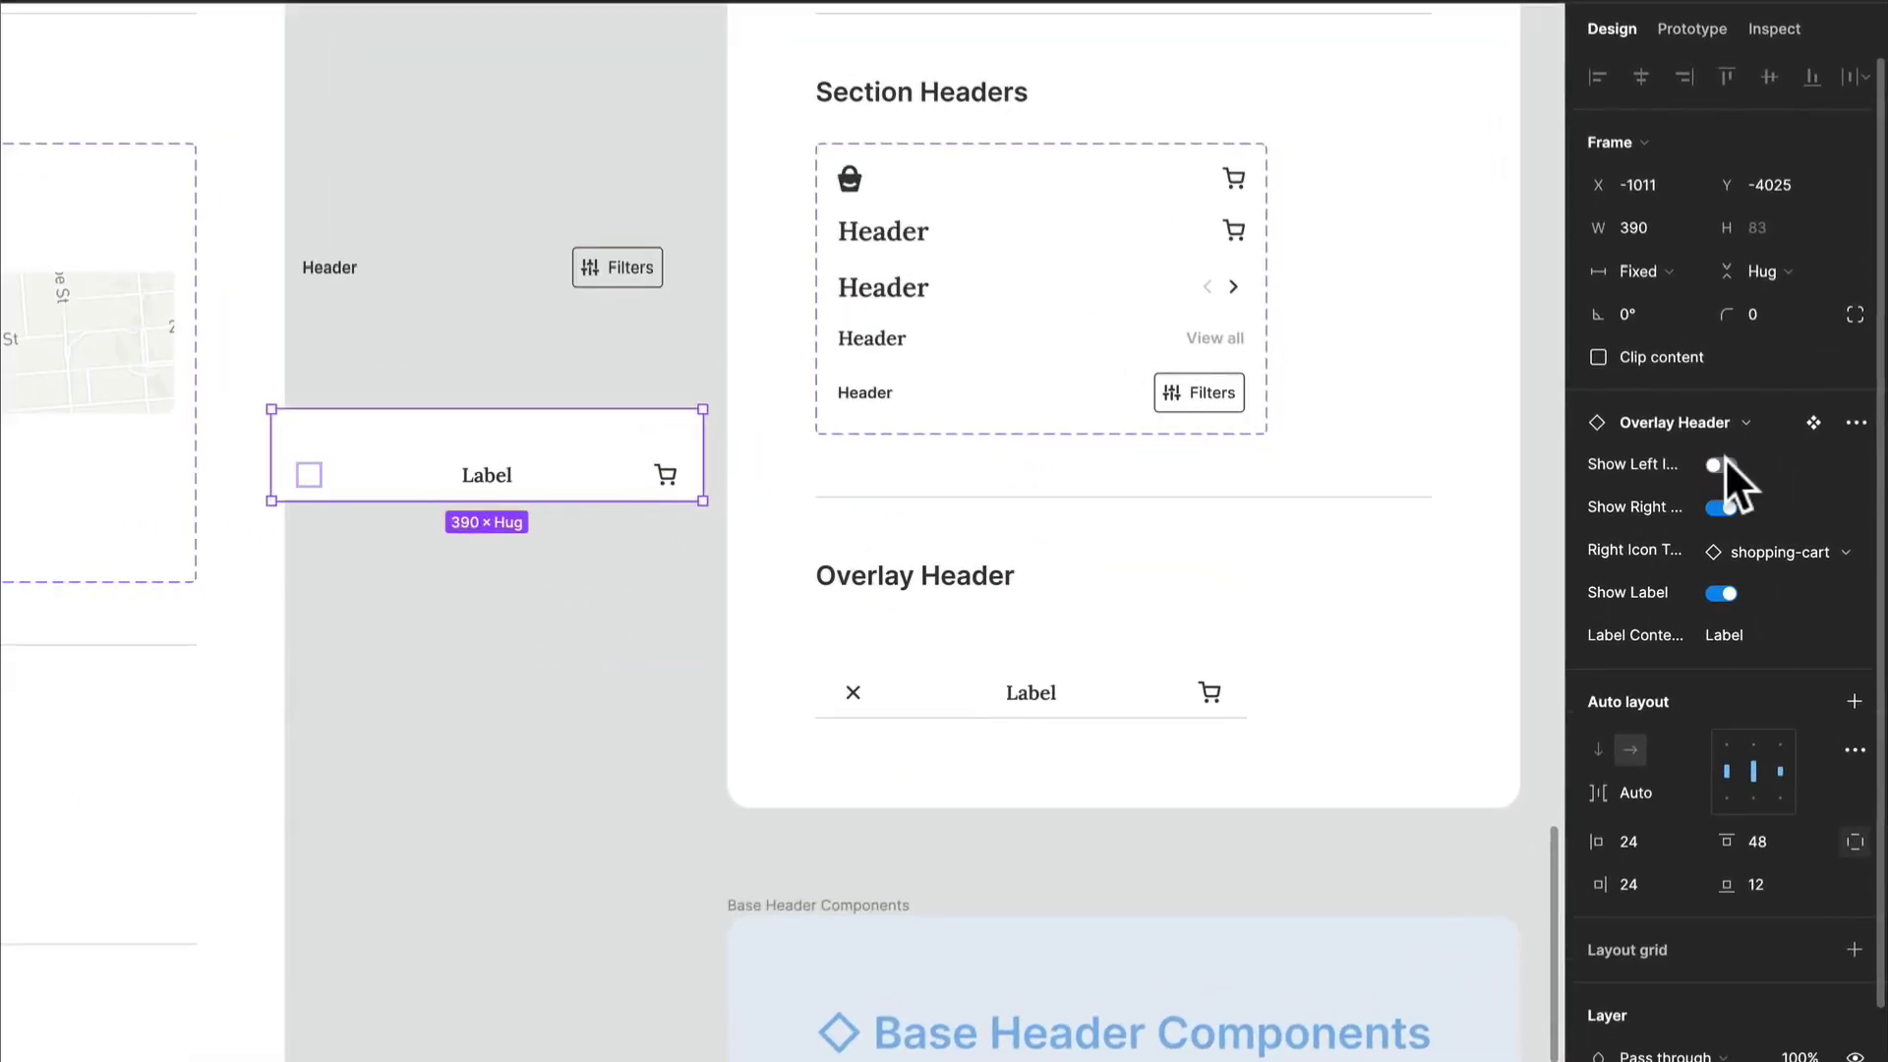
left_click(1724, 463)
left_click(1723, 551)
left_click(1726, 551)
left_click(1726, 551)
left_click(1726, 551)
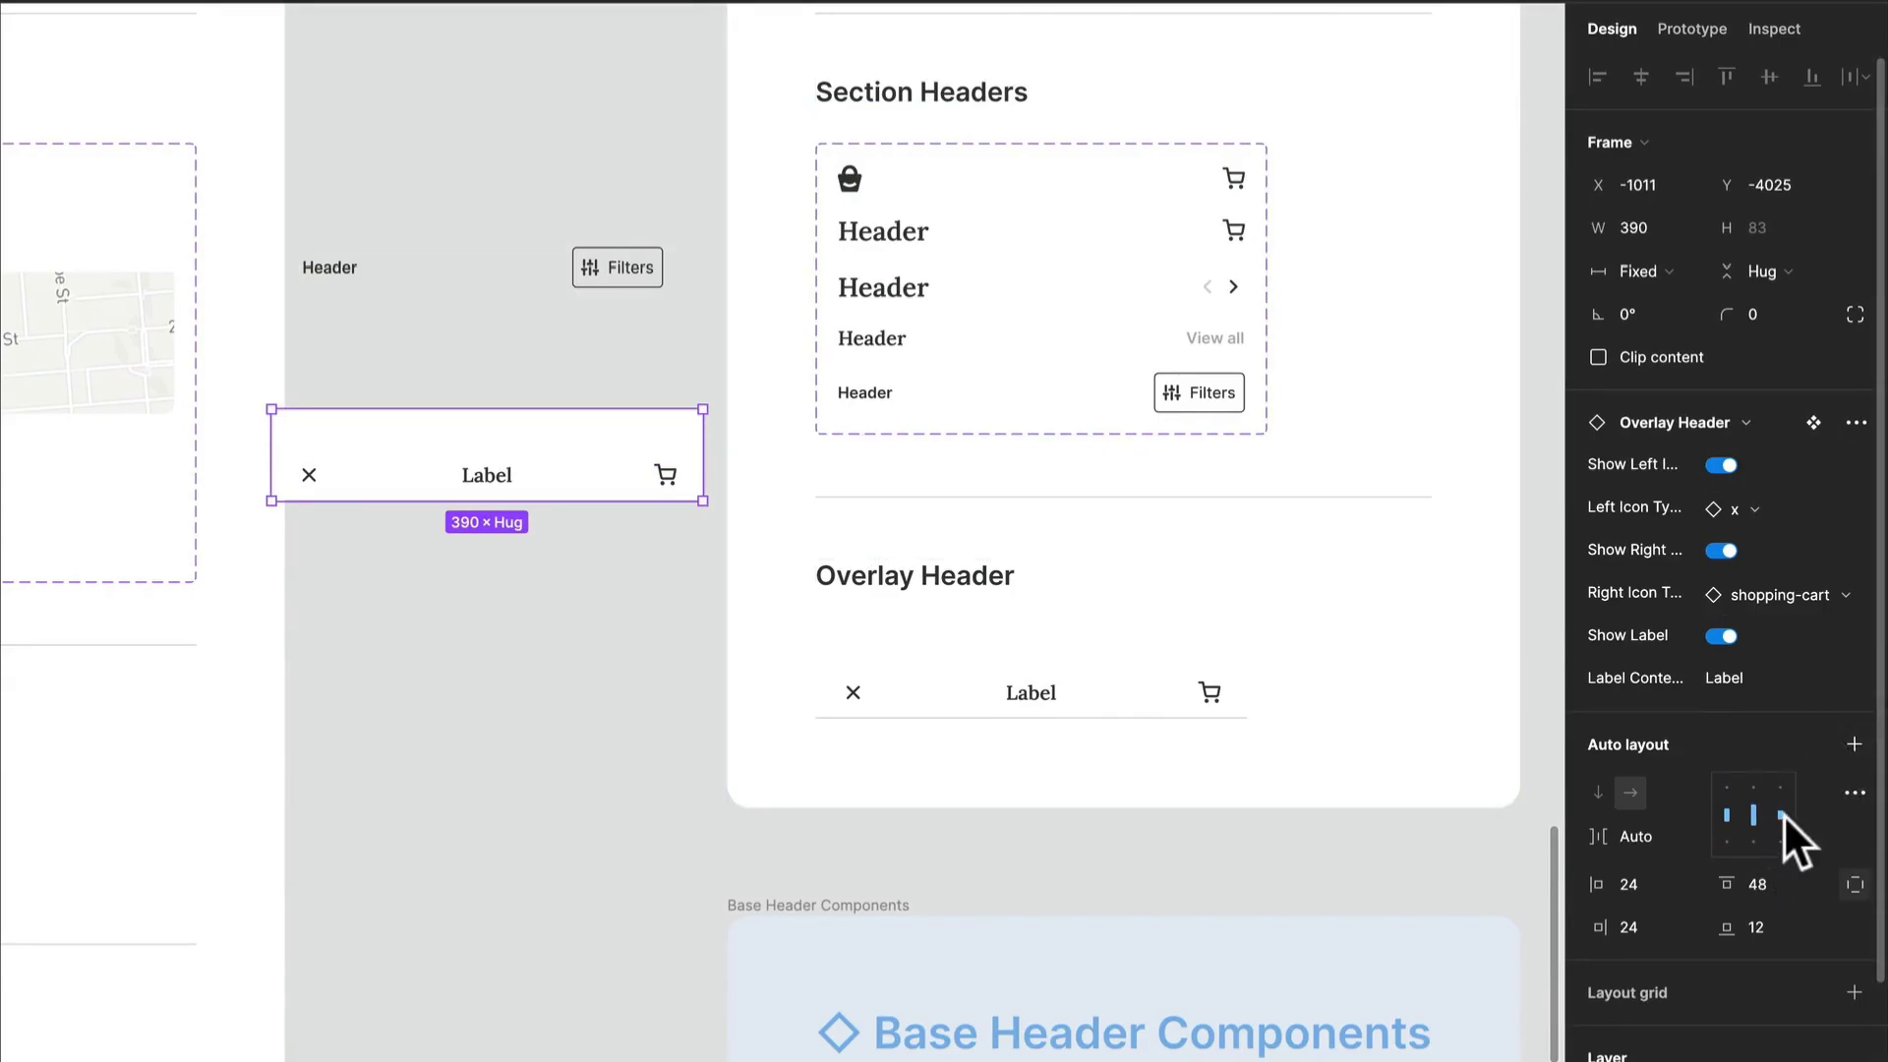
left_click(1855, 792)
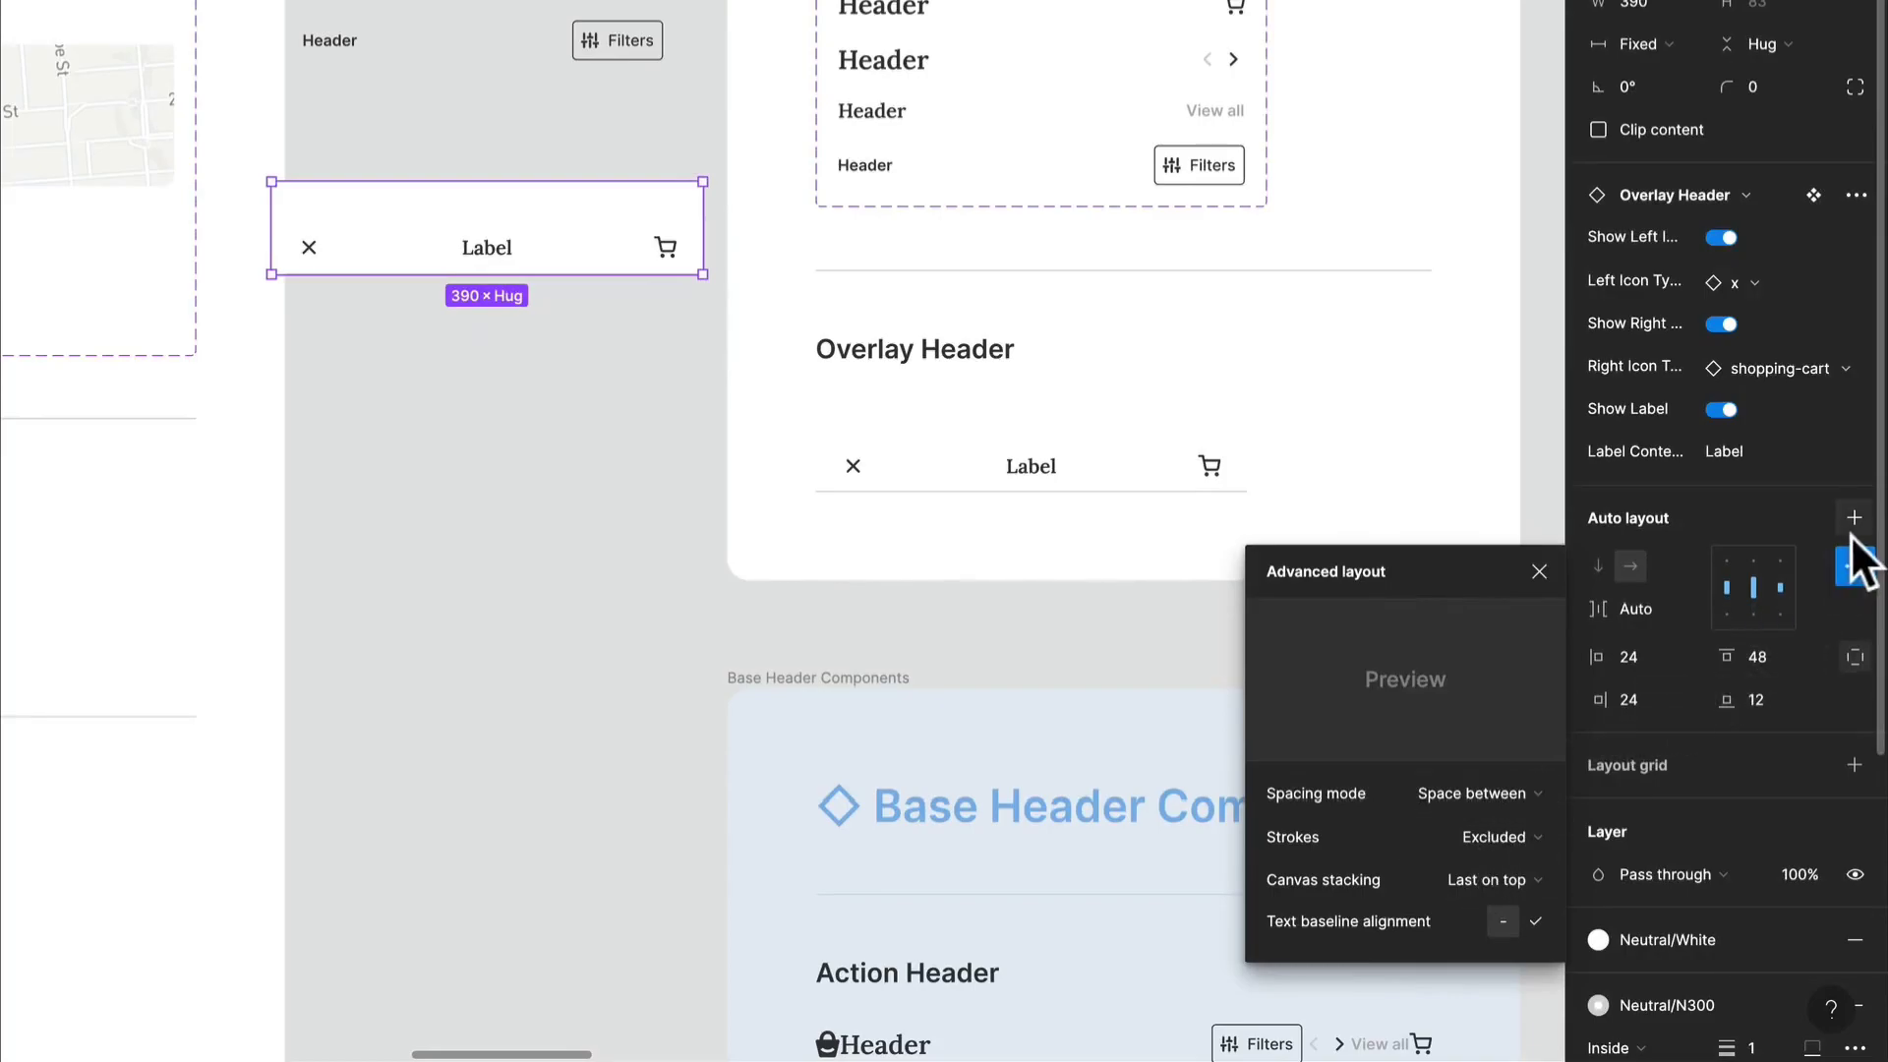
left_click(1854, 568)
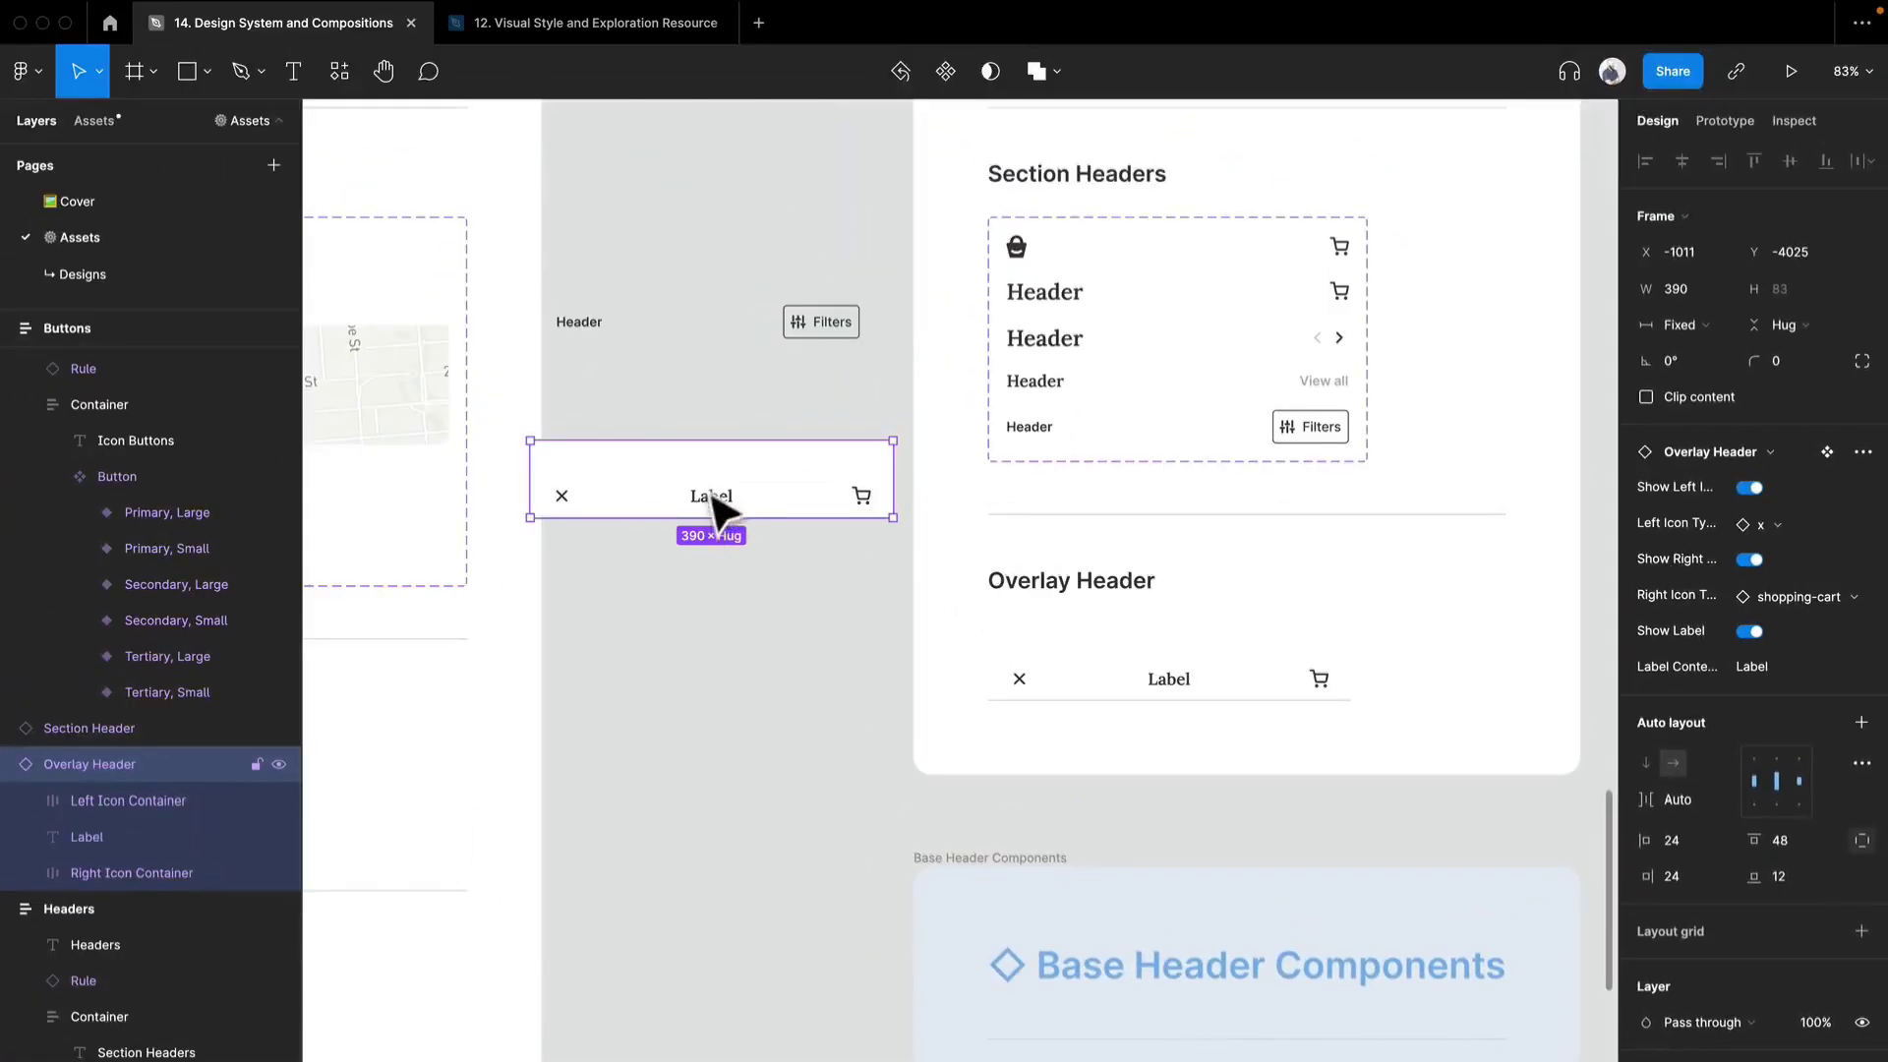
Step: Switch to the "12. Visual Style and Exploration Resource" file and examine the overlay headers on the Search Filters and My Interests screens
left_click(582, 22)
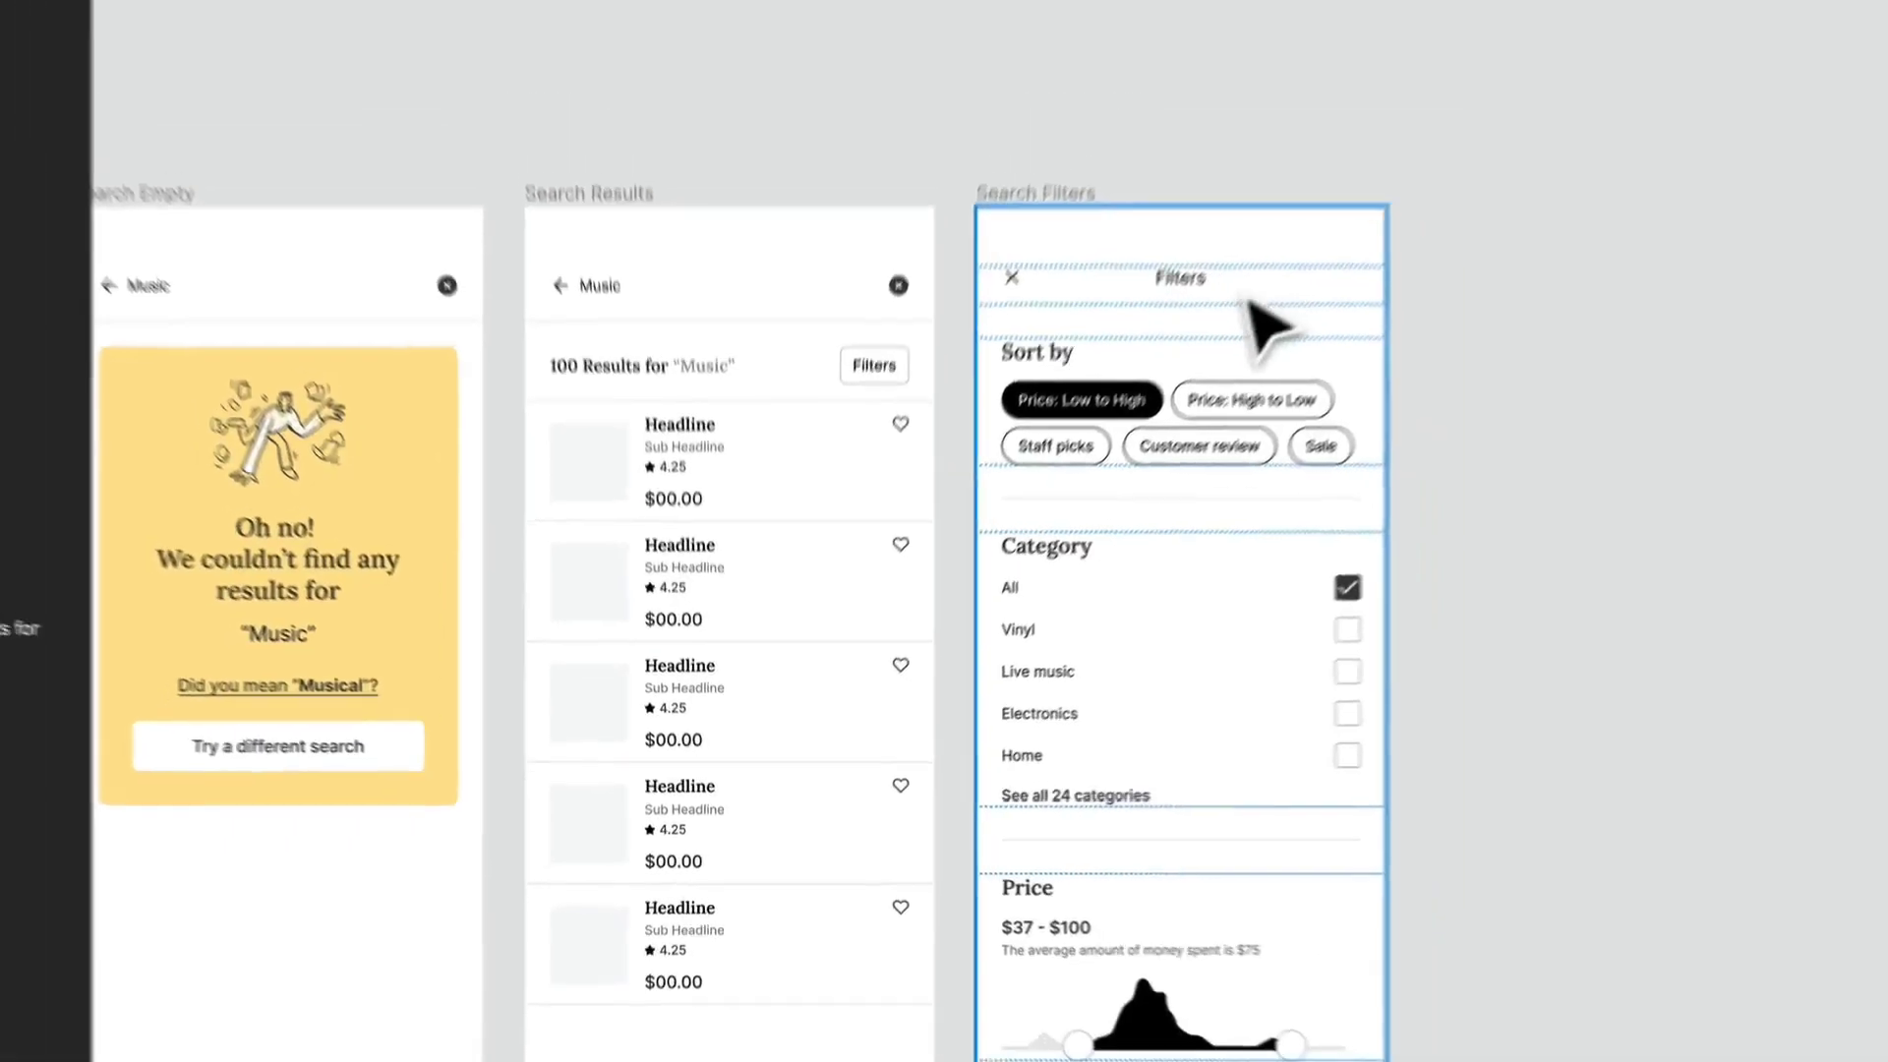
scroll(1013, 492, "down", 5)
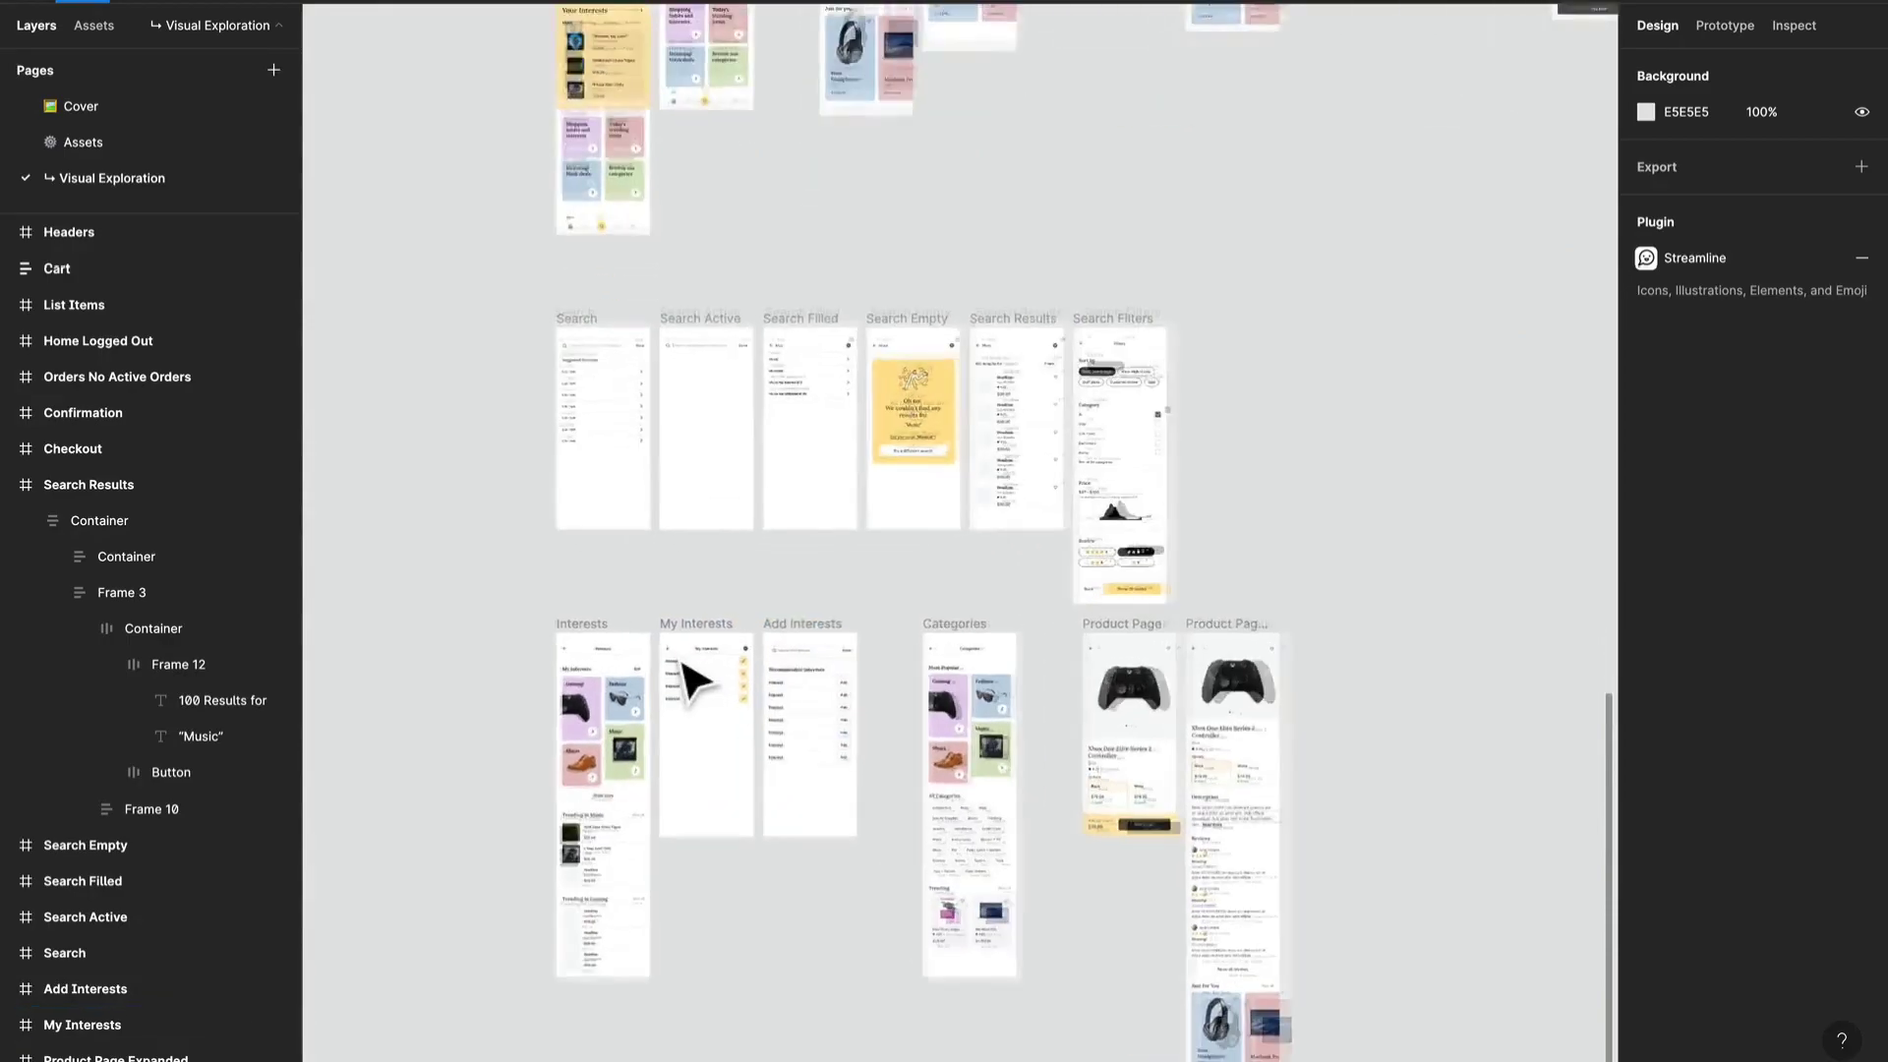
scroll(696, 674, "up", 10)
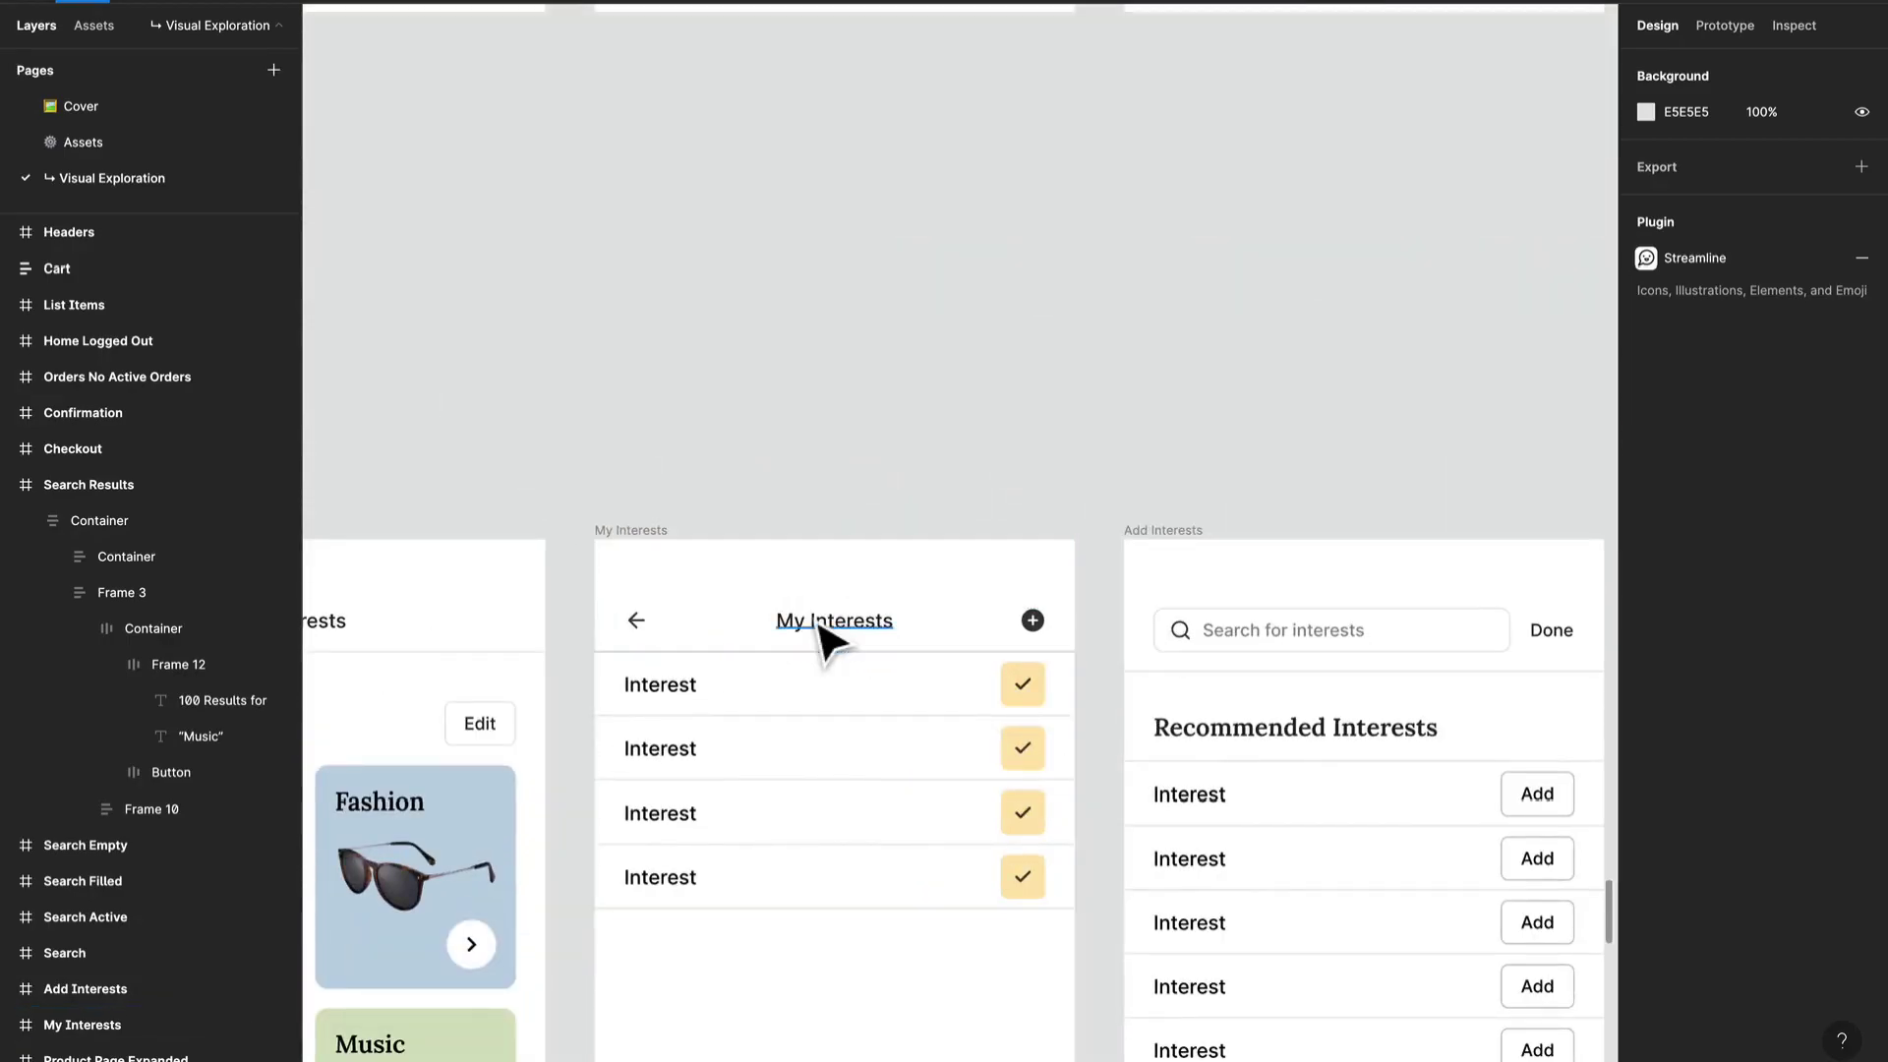
scroll(826, 629, "down", 3)
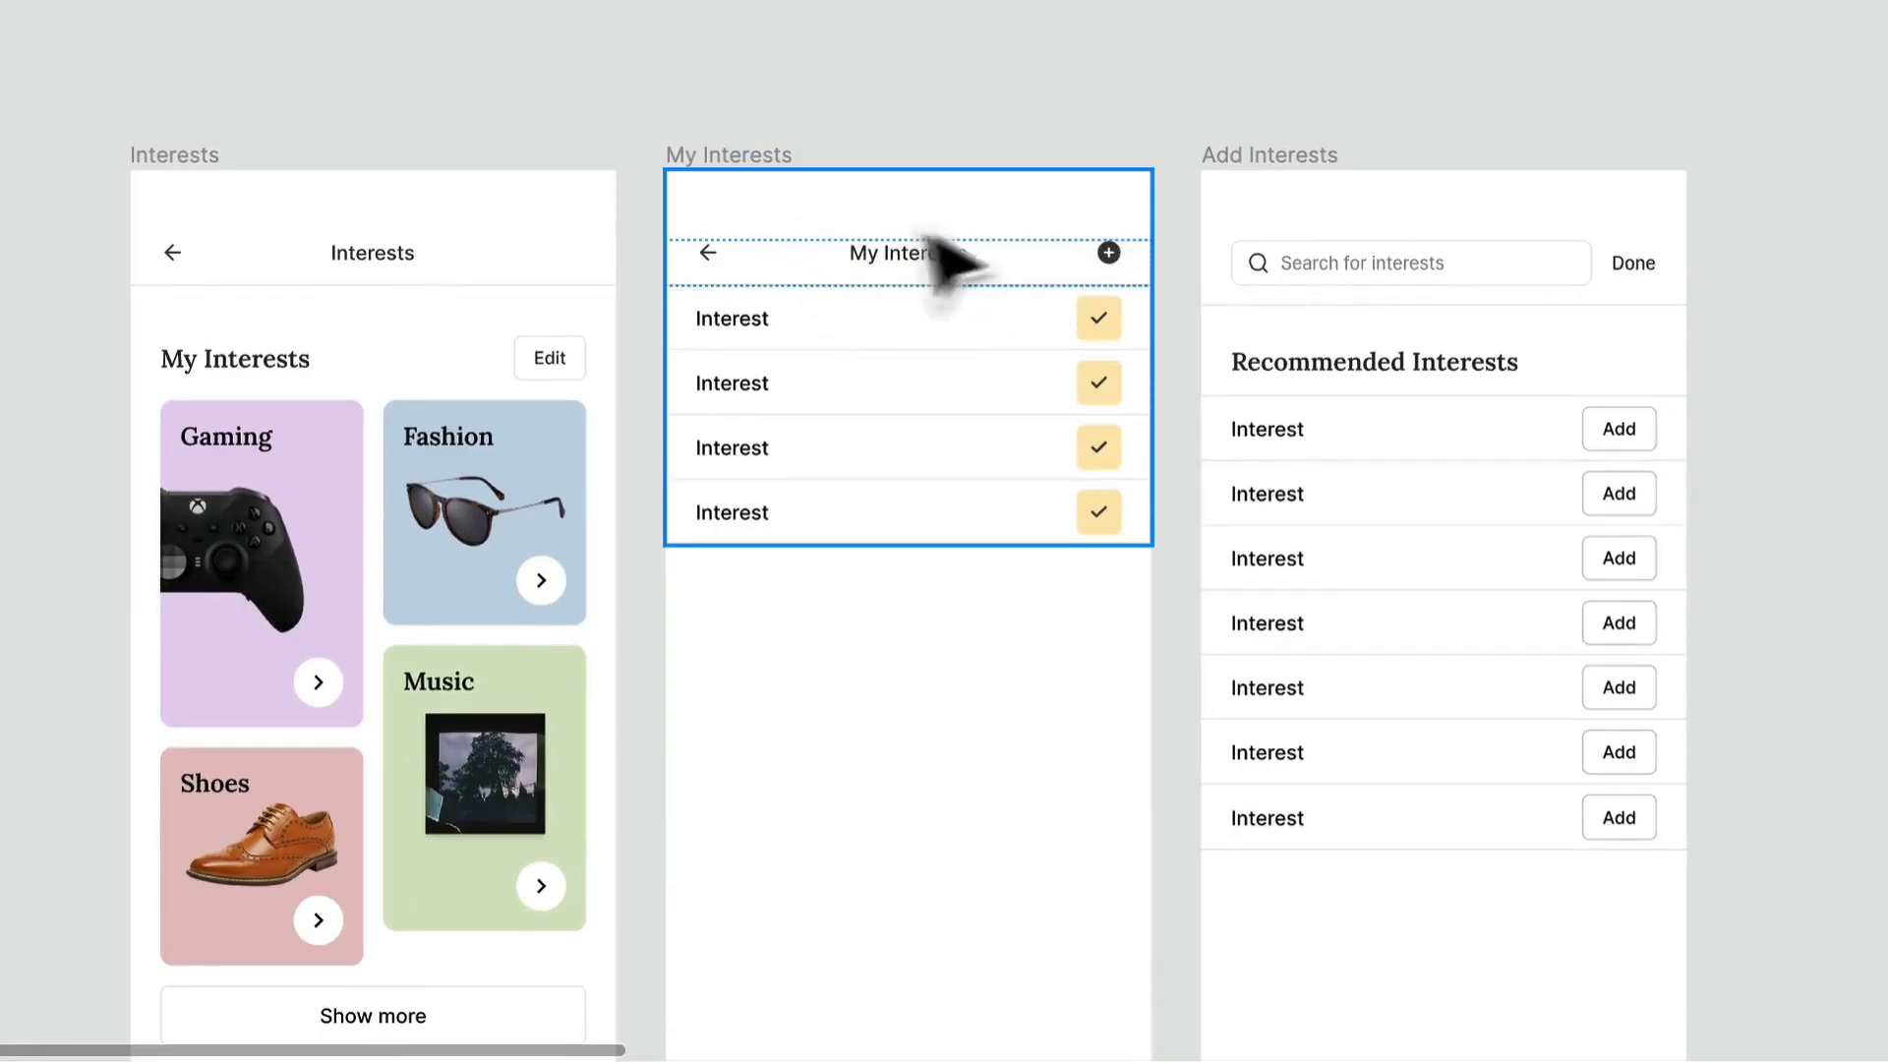
Step: Copy the Overlay Header instance from the "14. Design System and Compositions" file into the "12. Visual Style and Exploration Resource" file, above the Product Page Expanded screen
left_click_drag(1603, 106, 540, 168)
left_click_drag(1337, 157, 161, 314)
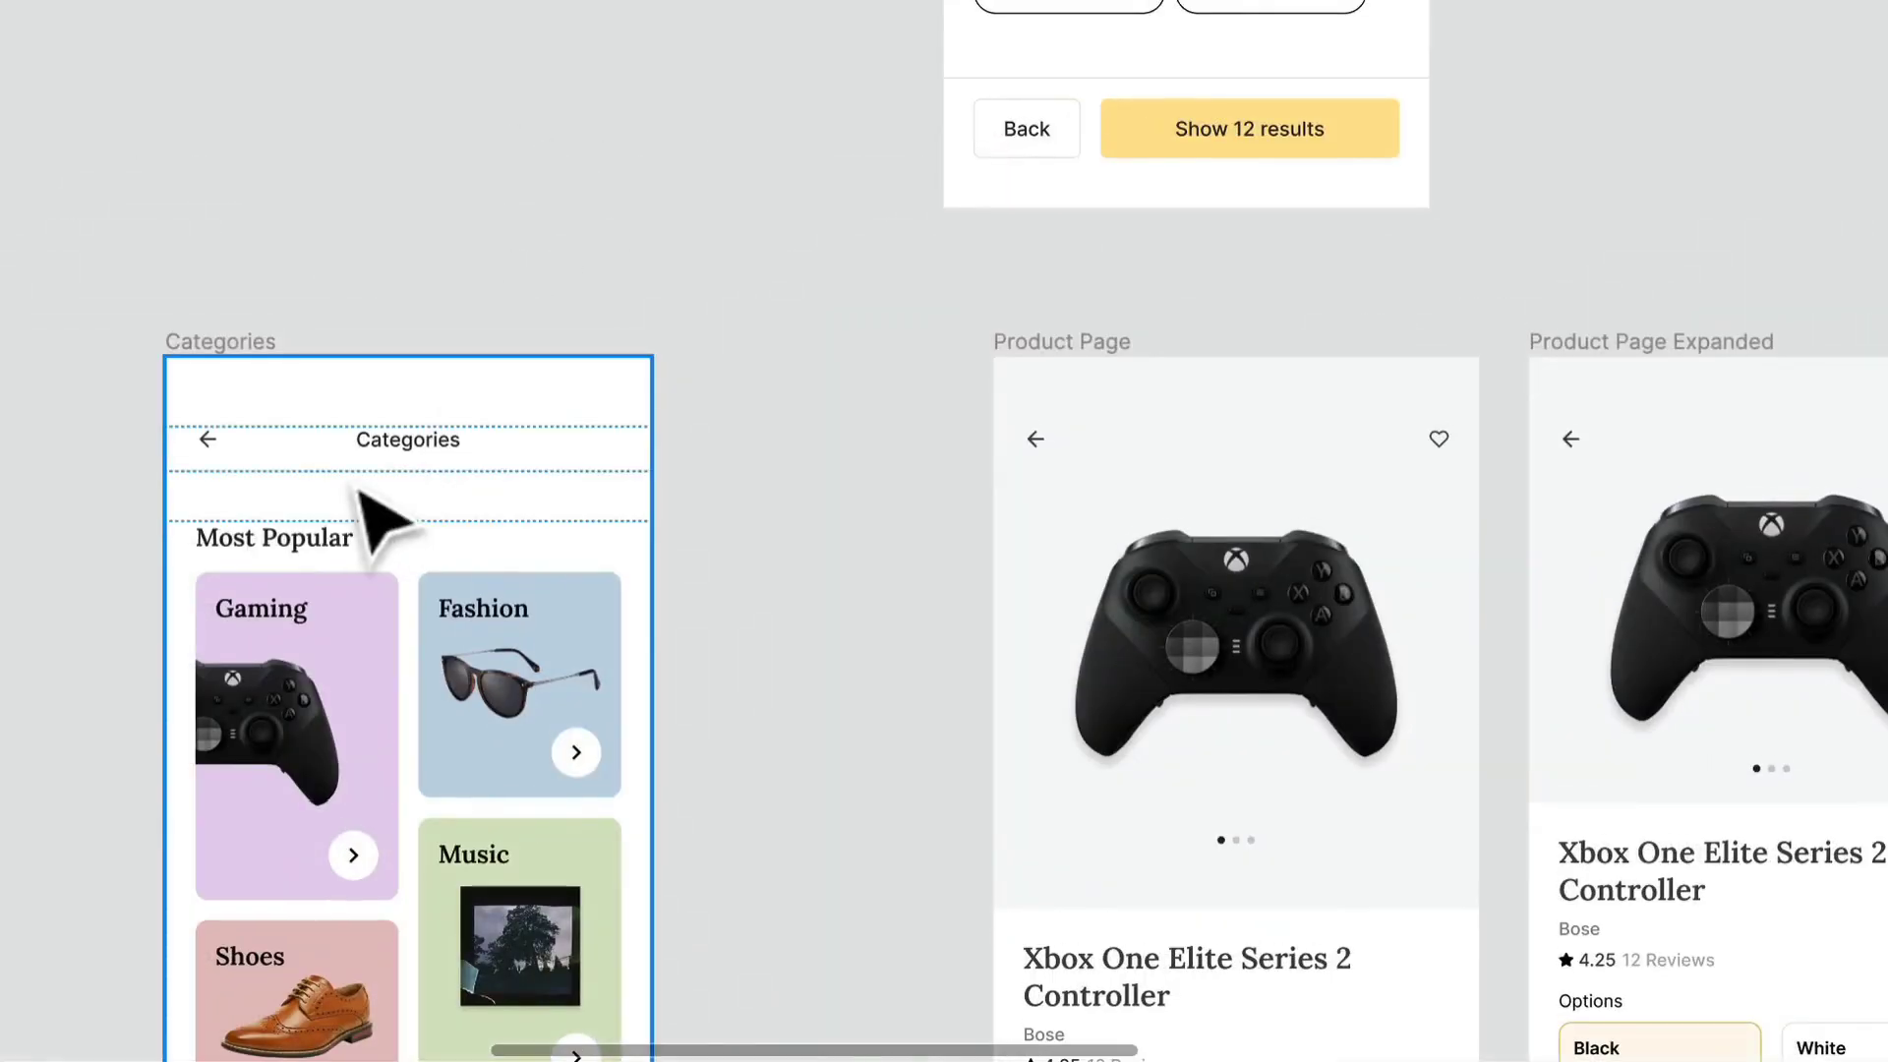
left_click_drag(978, 288, 446, 147)
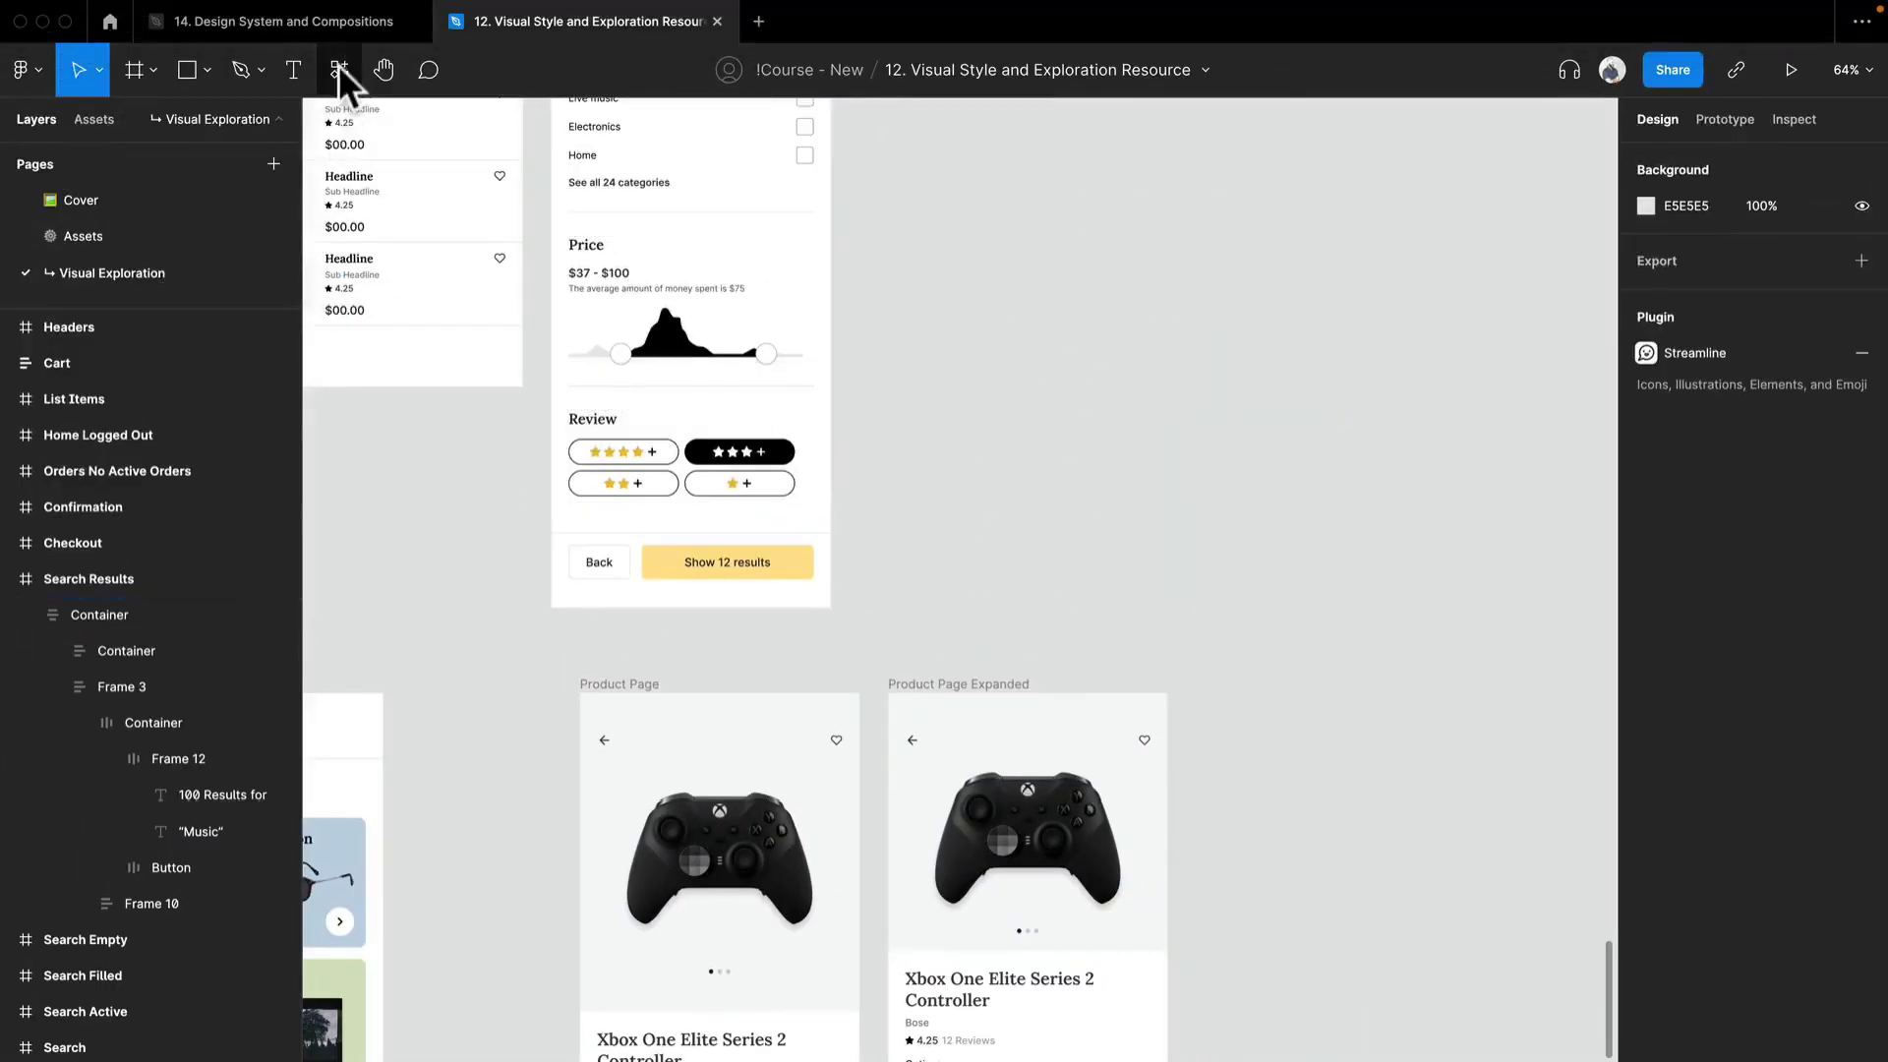
mouse_move(346, 15)
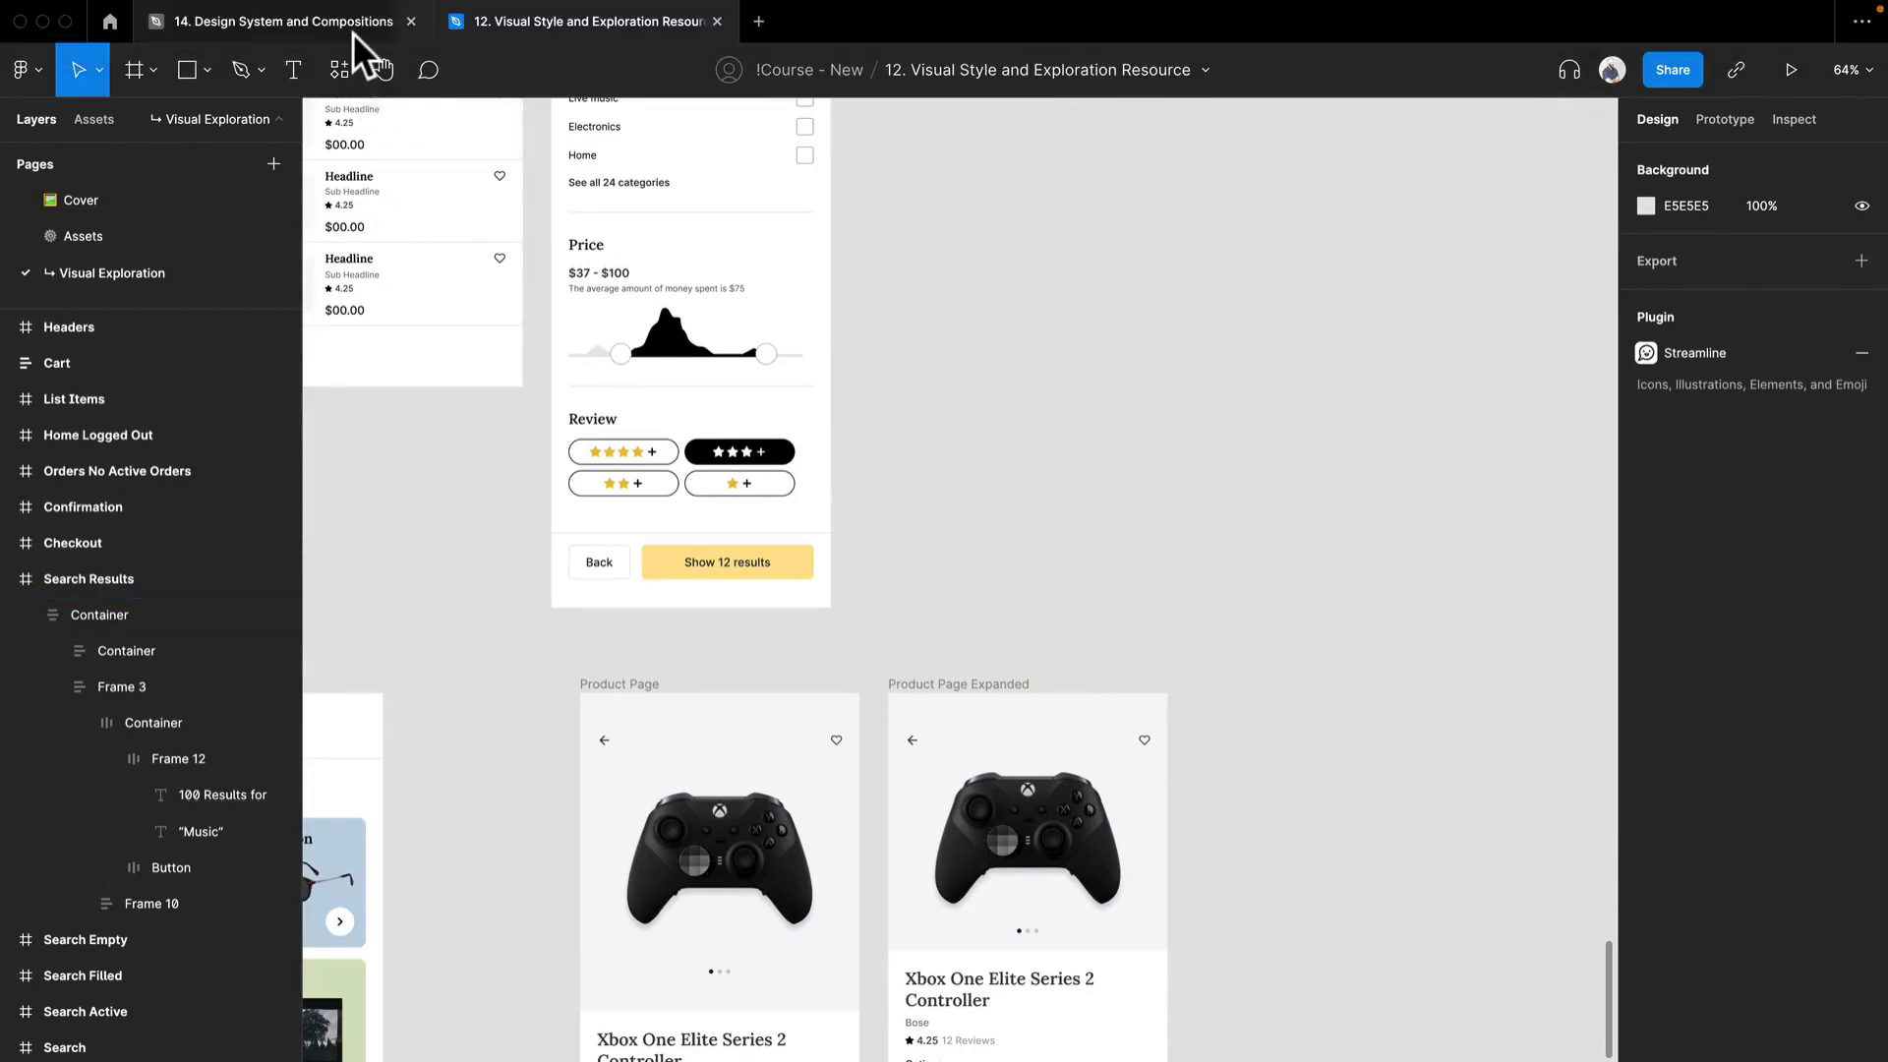
left_click(351, 33)
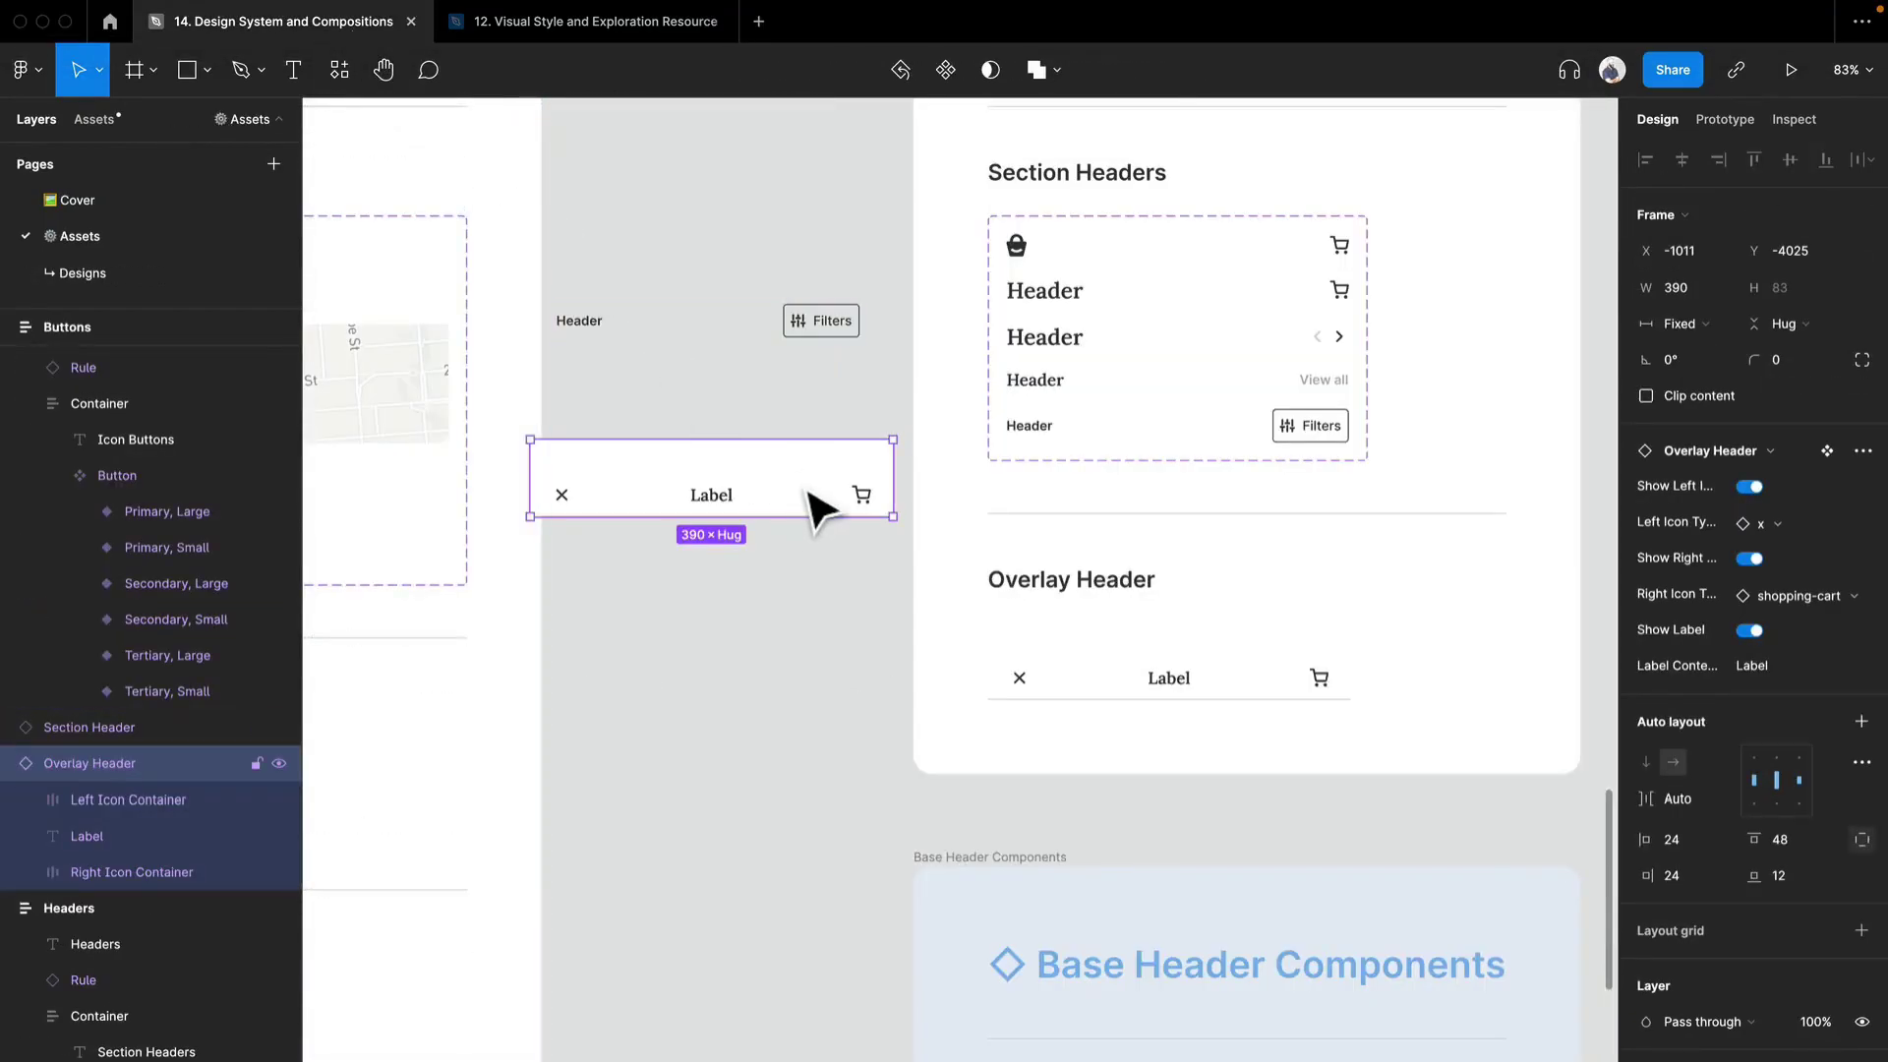
left_click(622, 27)
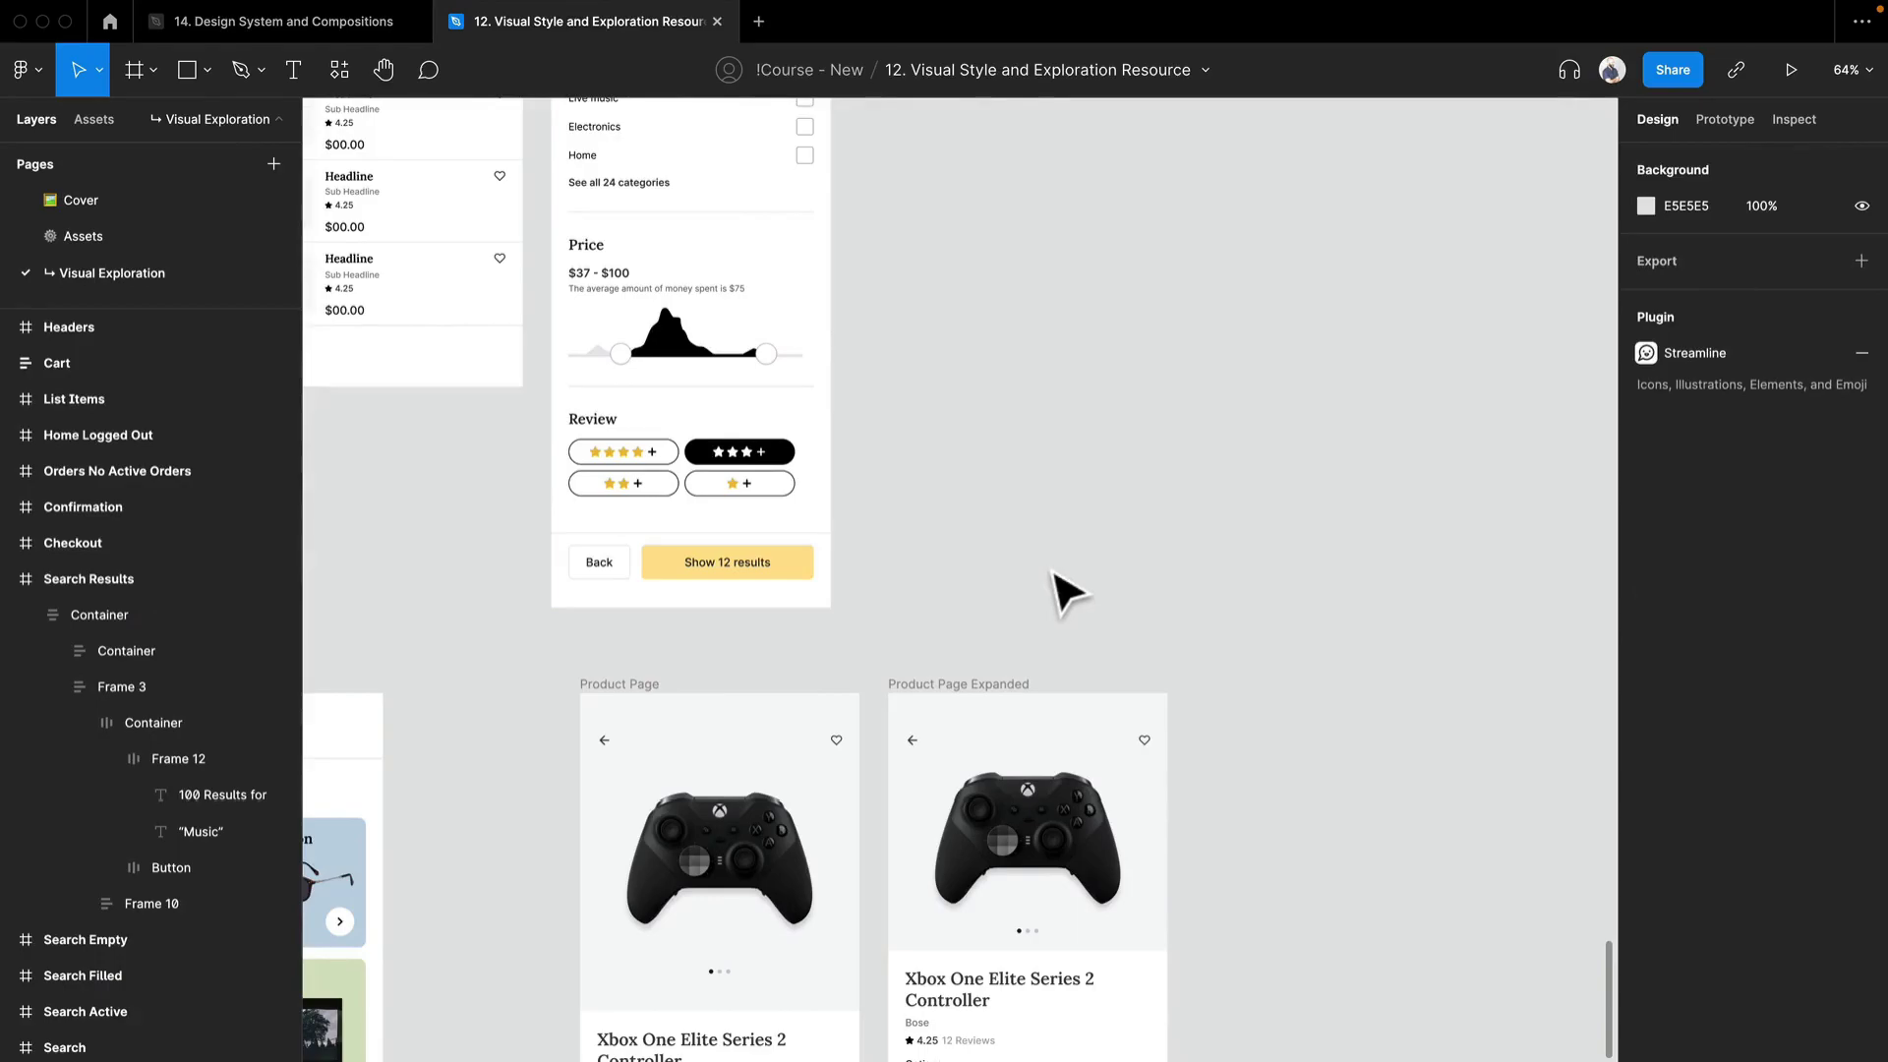
key("super+v")
left_click_drag(966, 662, 1041, 638)
Step: Hide the label in the pasted Overlay Header instance
scroll(1071, 662, "up", 5)
double_click(973, 581)
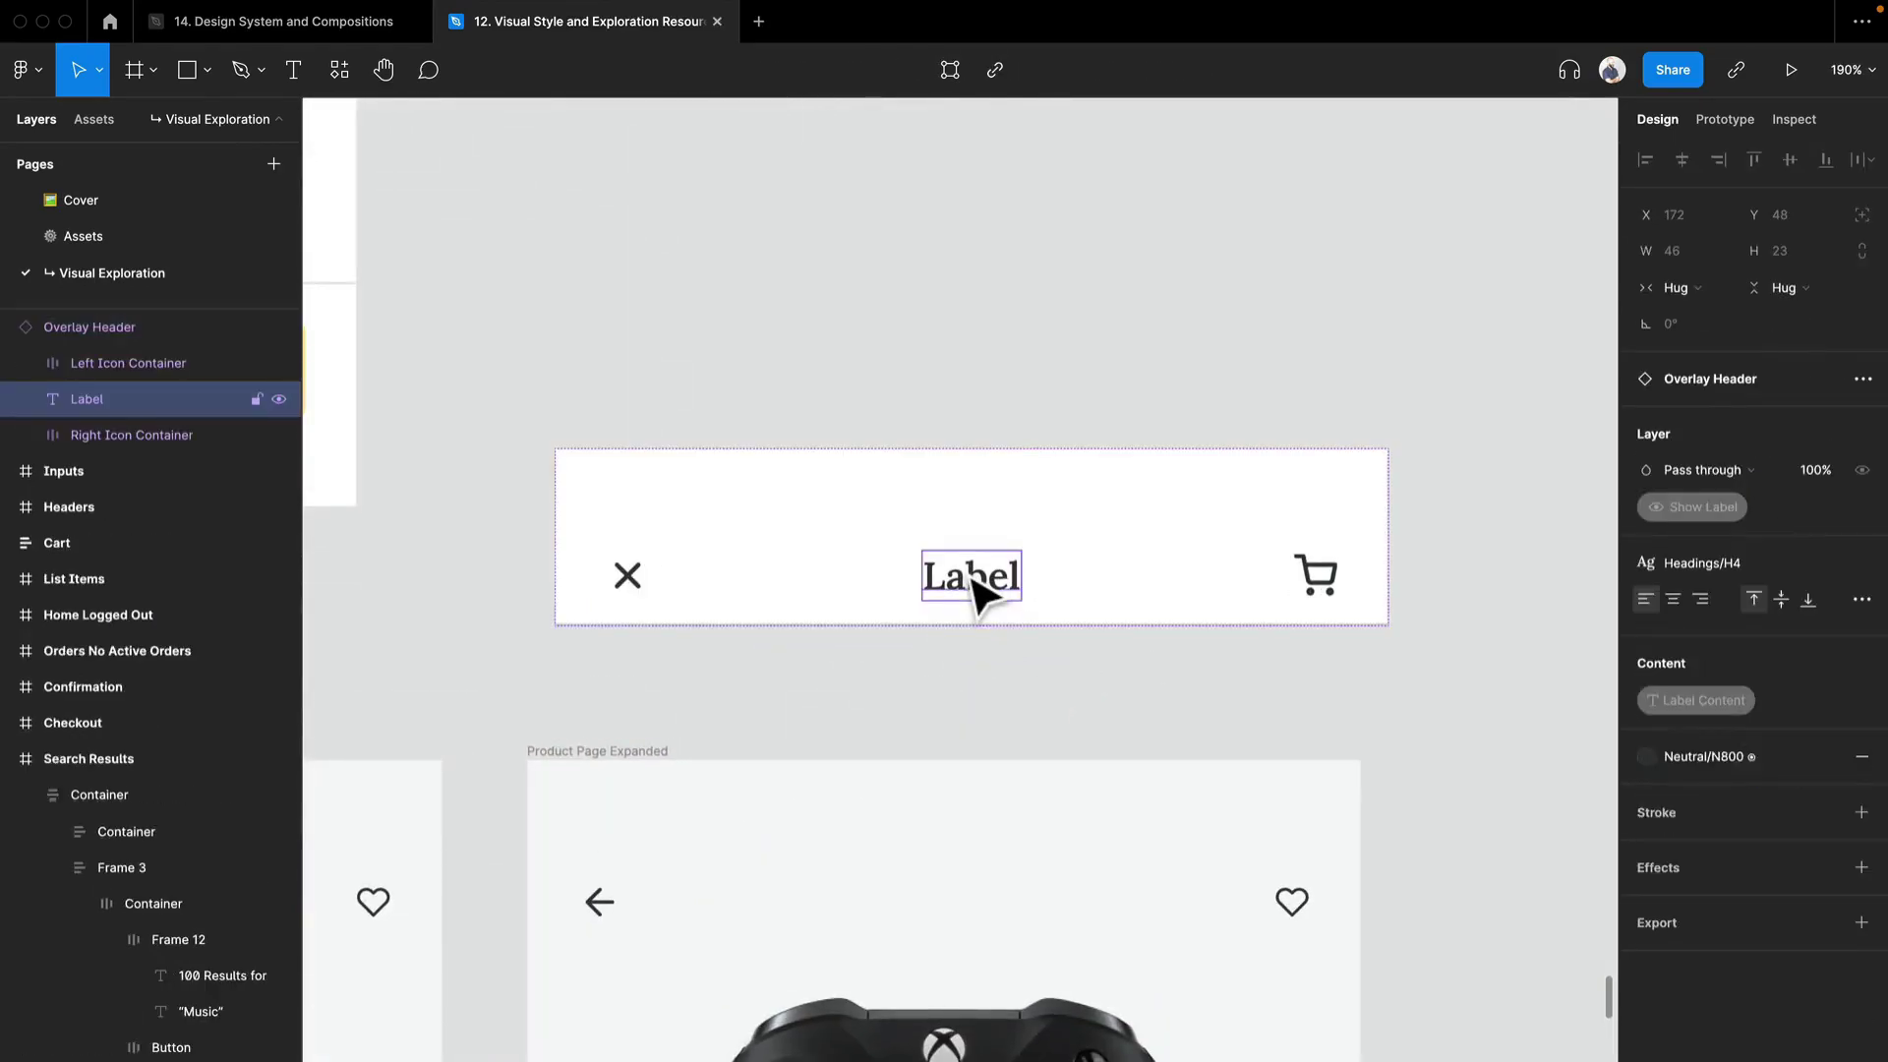
key("super+shift+h")
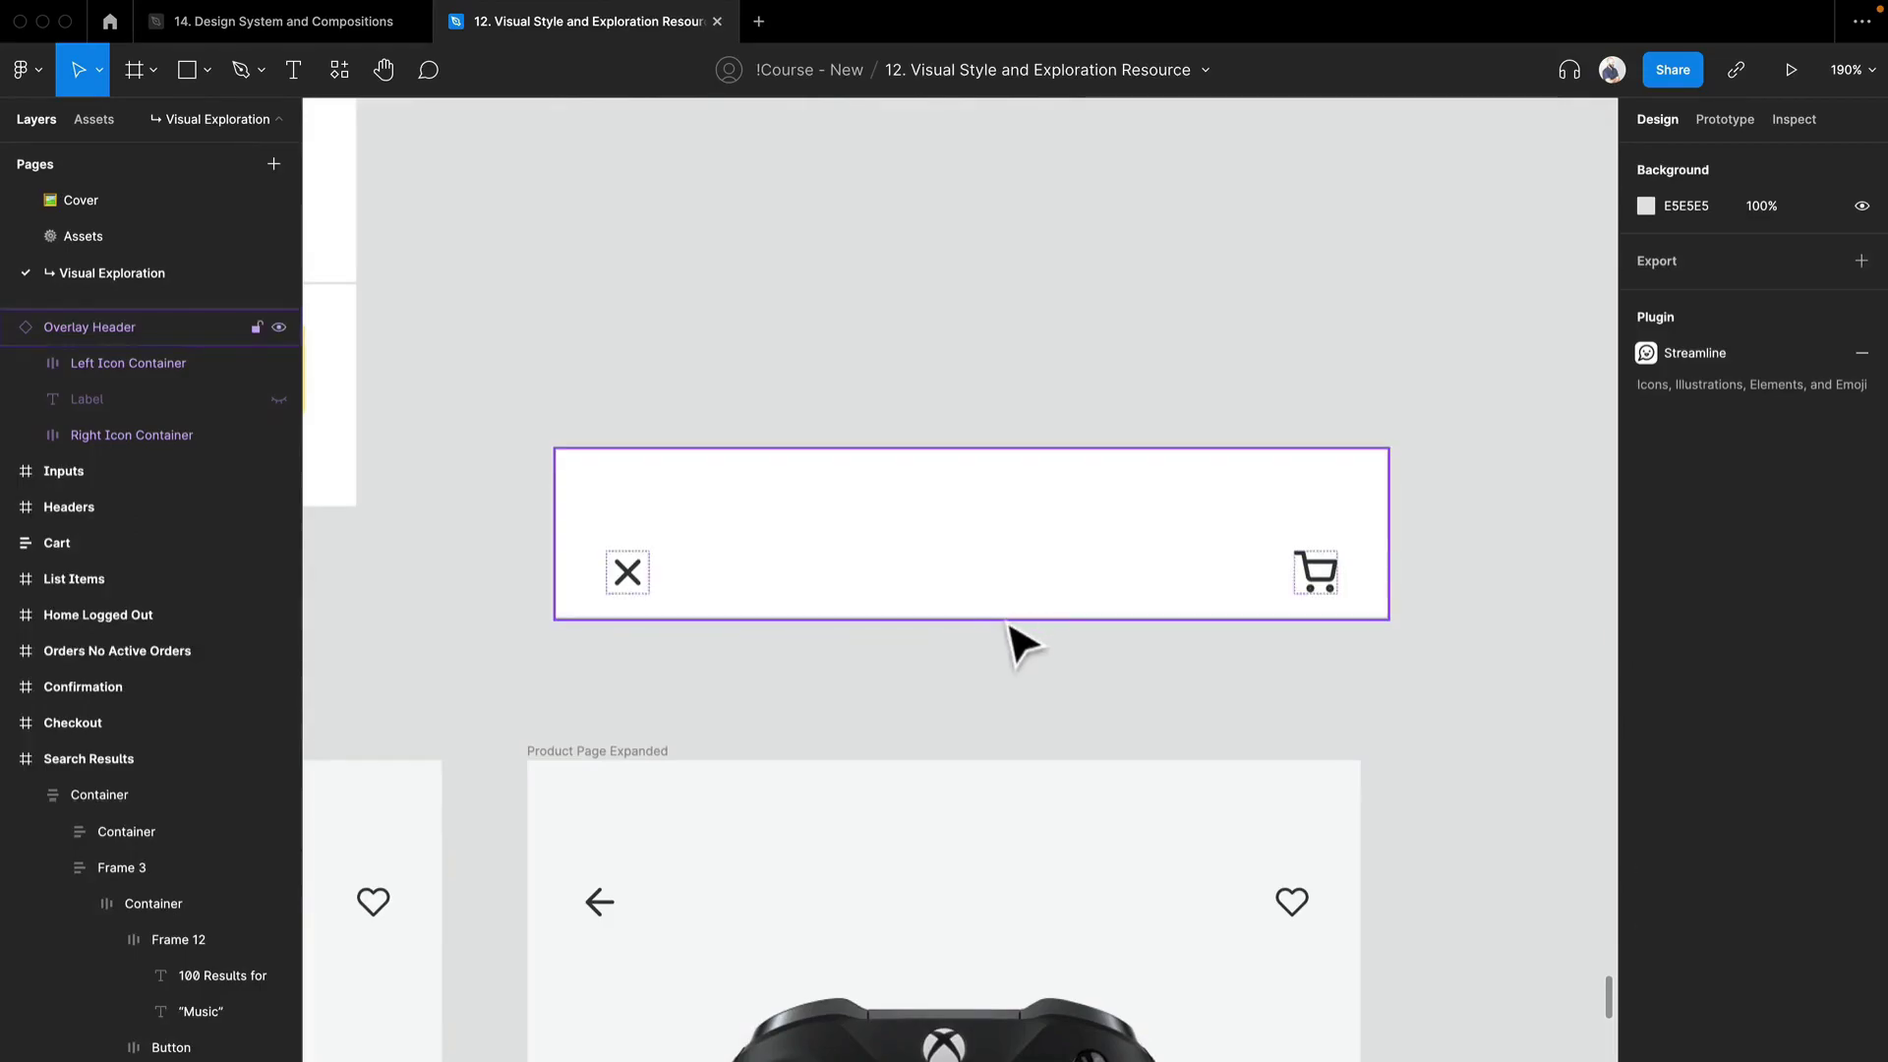
left_click(1030, 593)
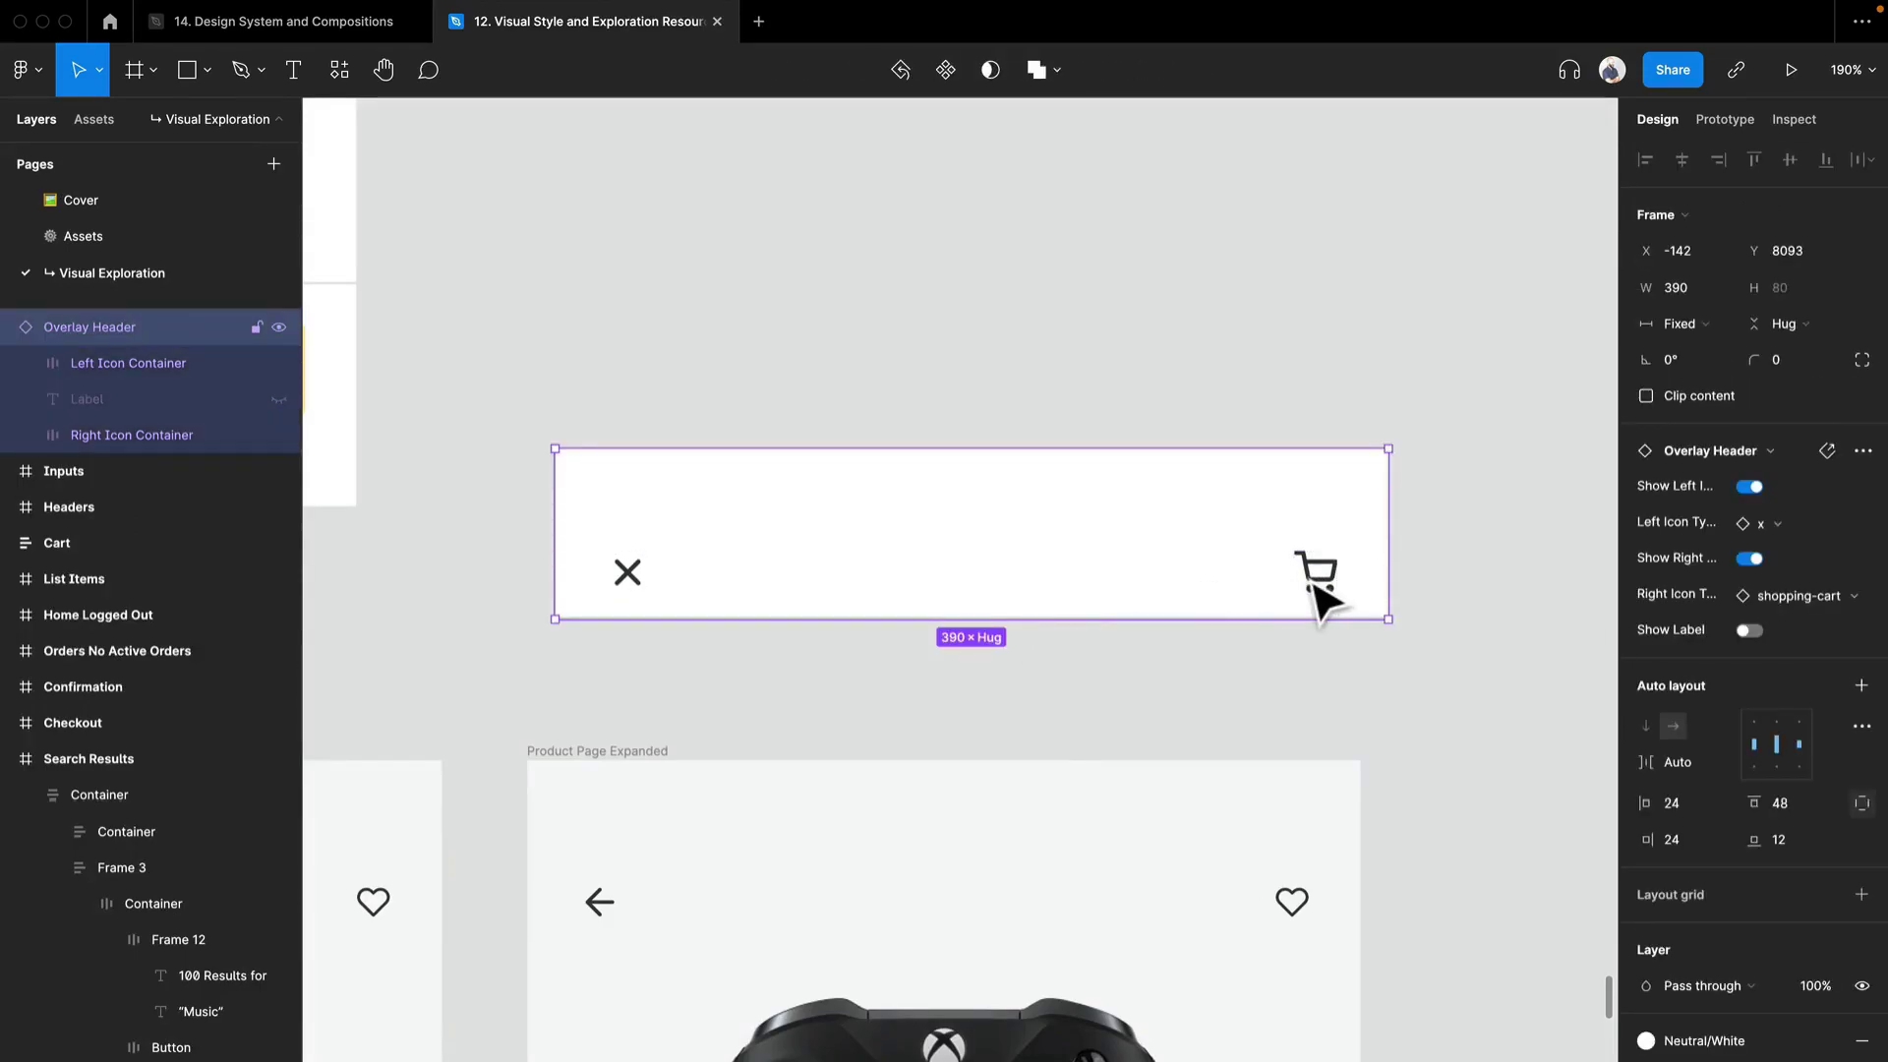
Step: Swap the Overlay Header instance's left icon for arrow-left
left_click(634, 590)
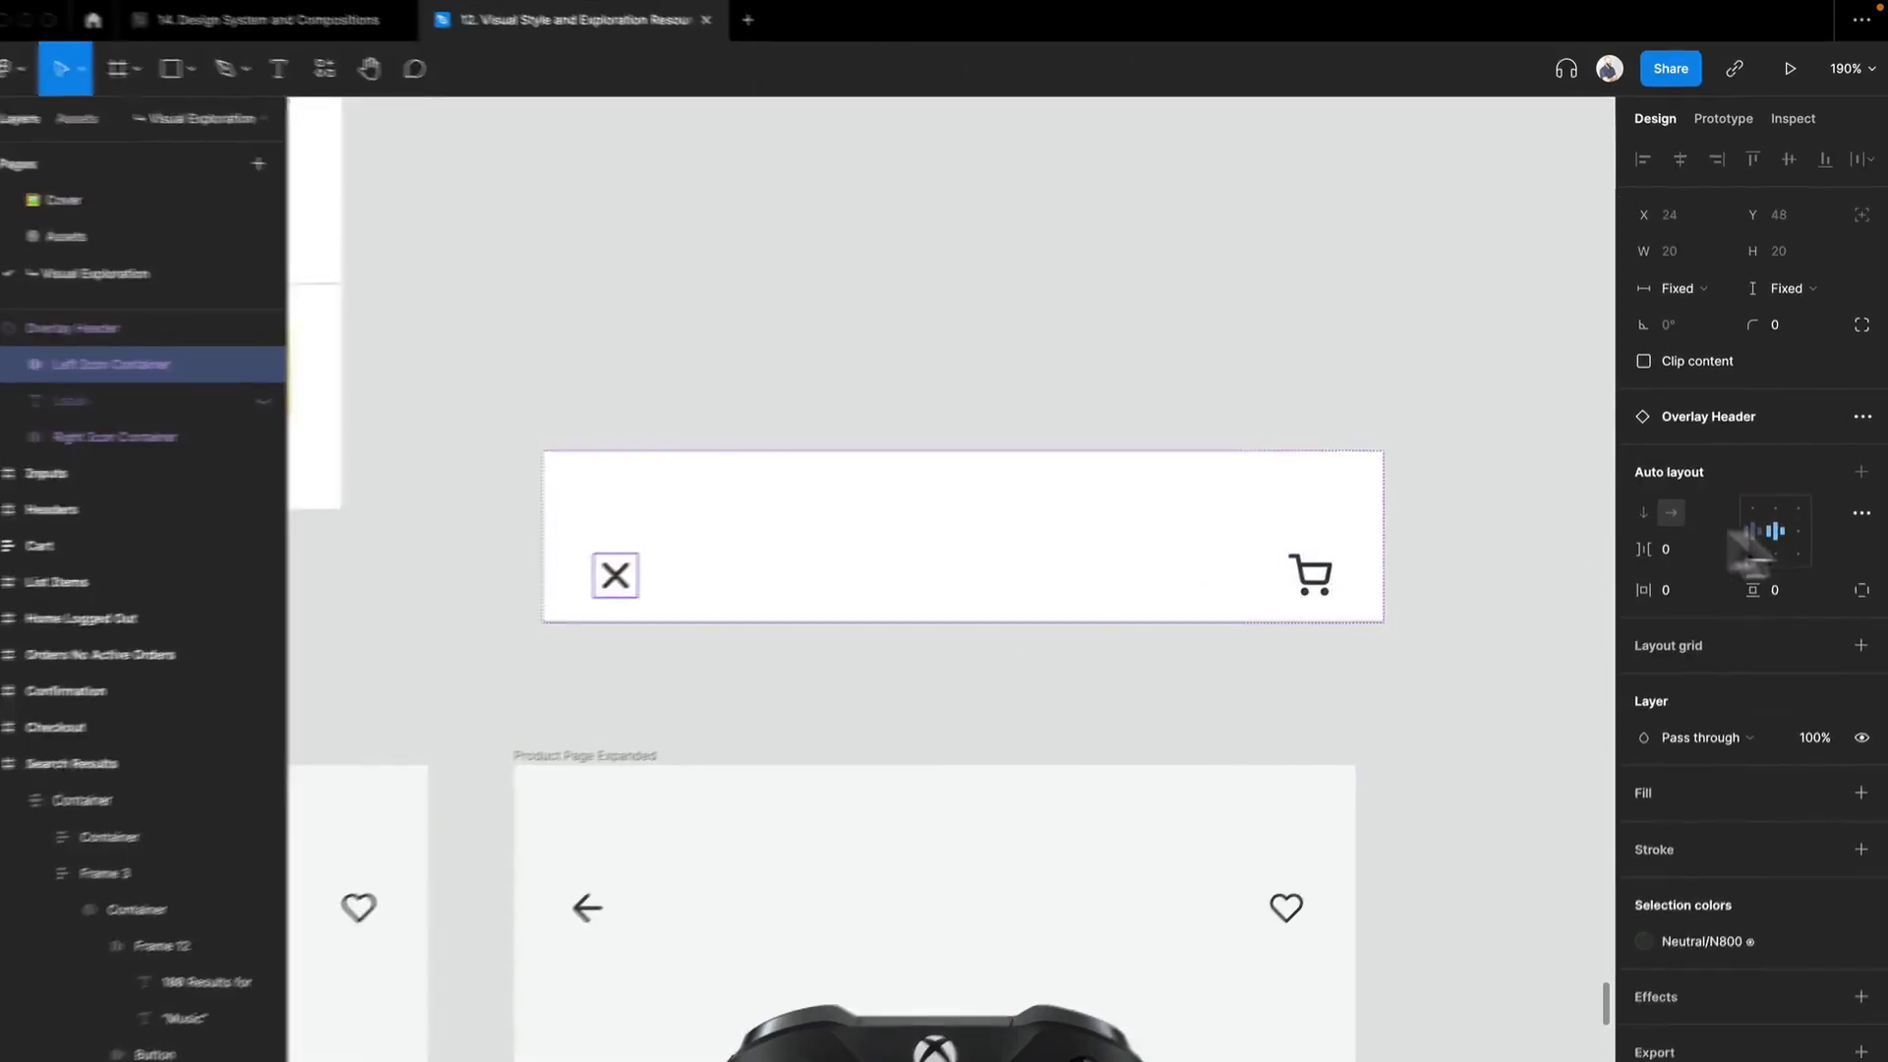
left_click(1497, 561)
left_click(1249, 543)
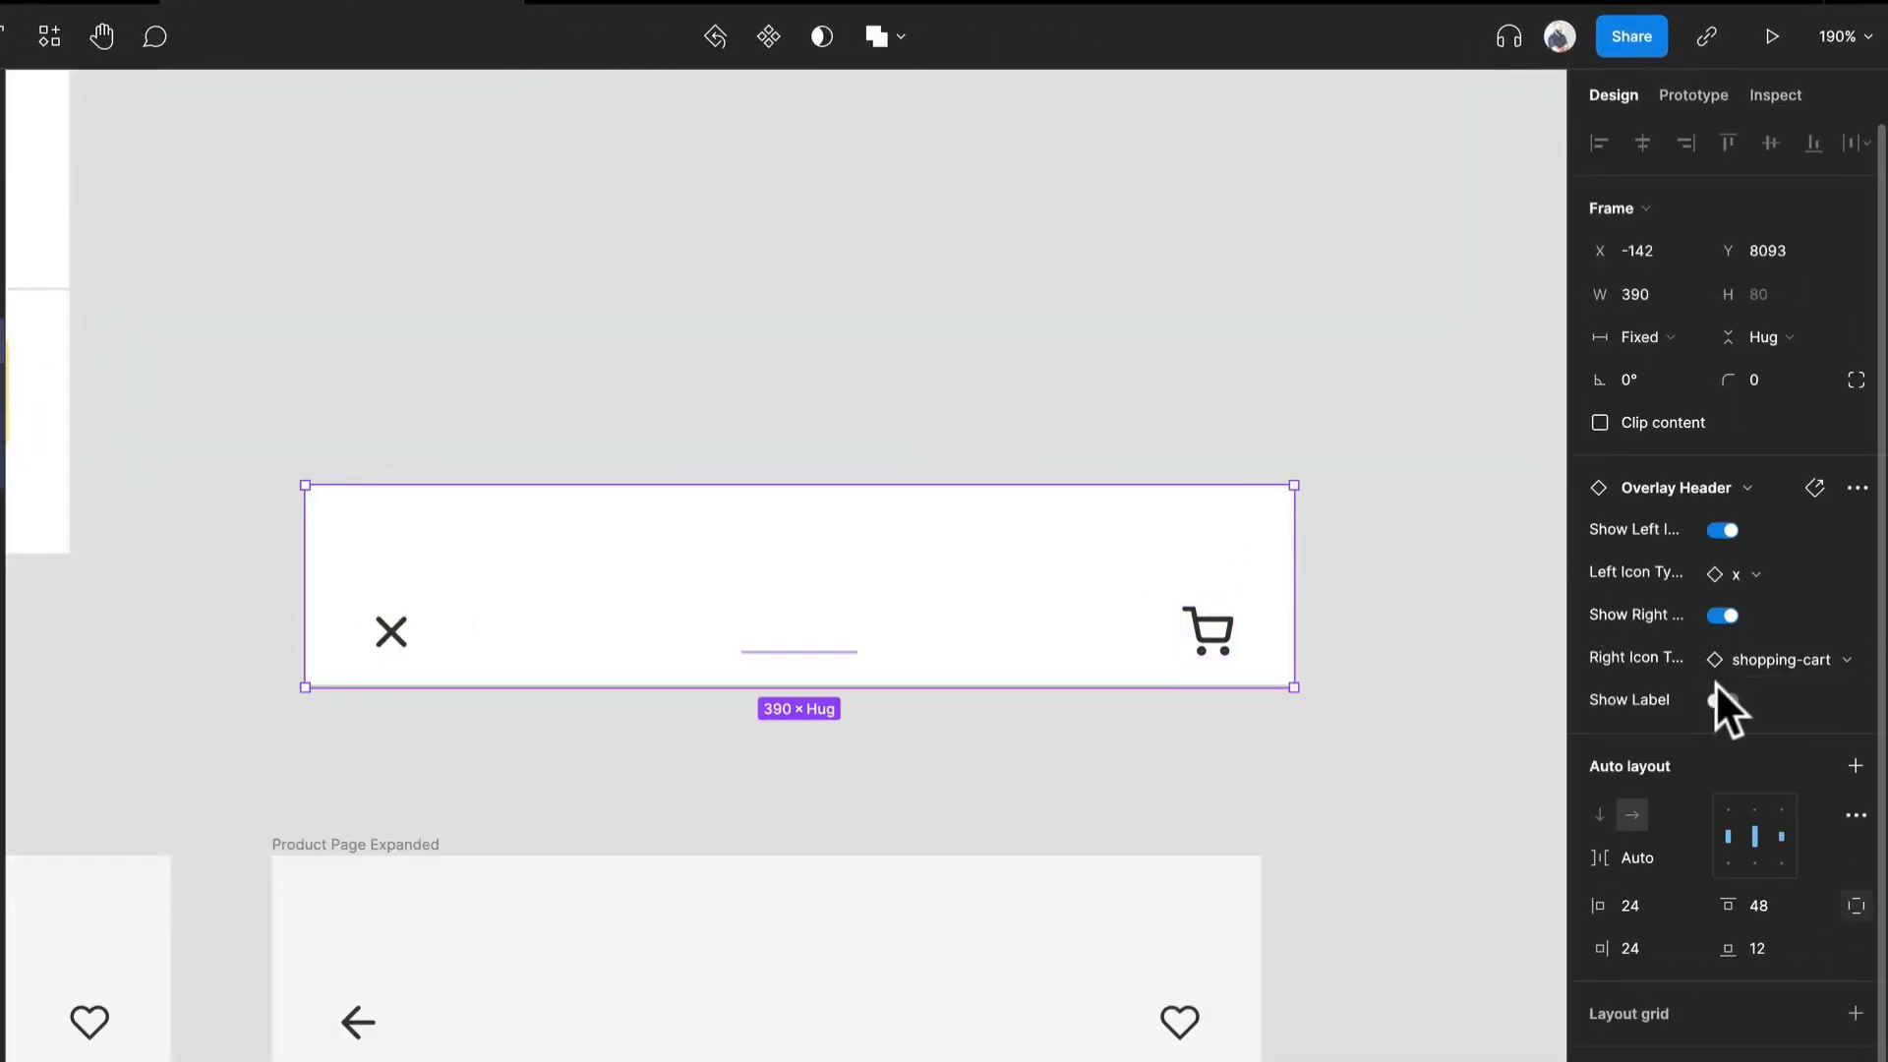
left_click(1760, 577)
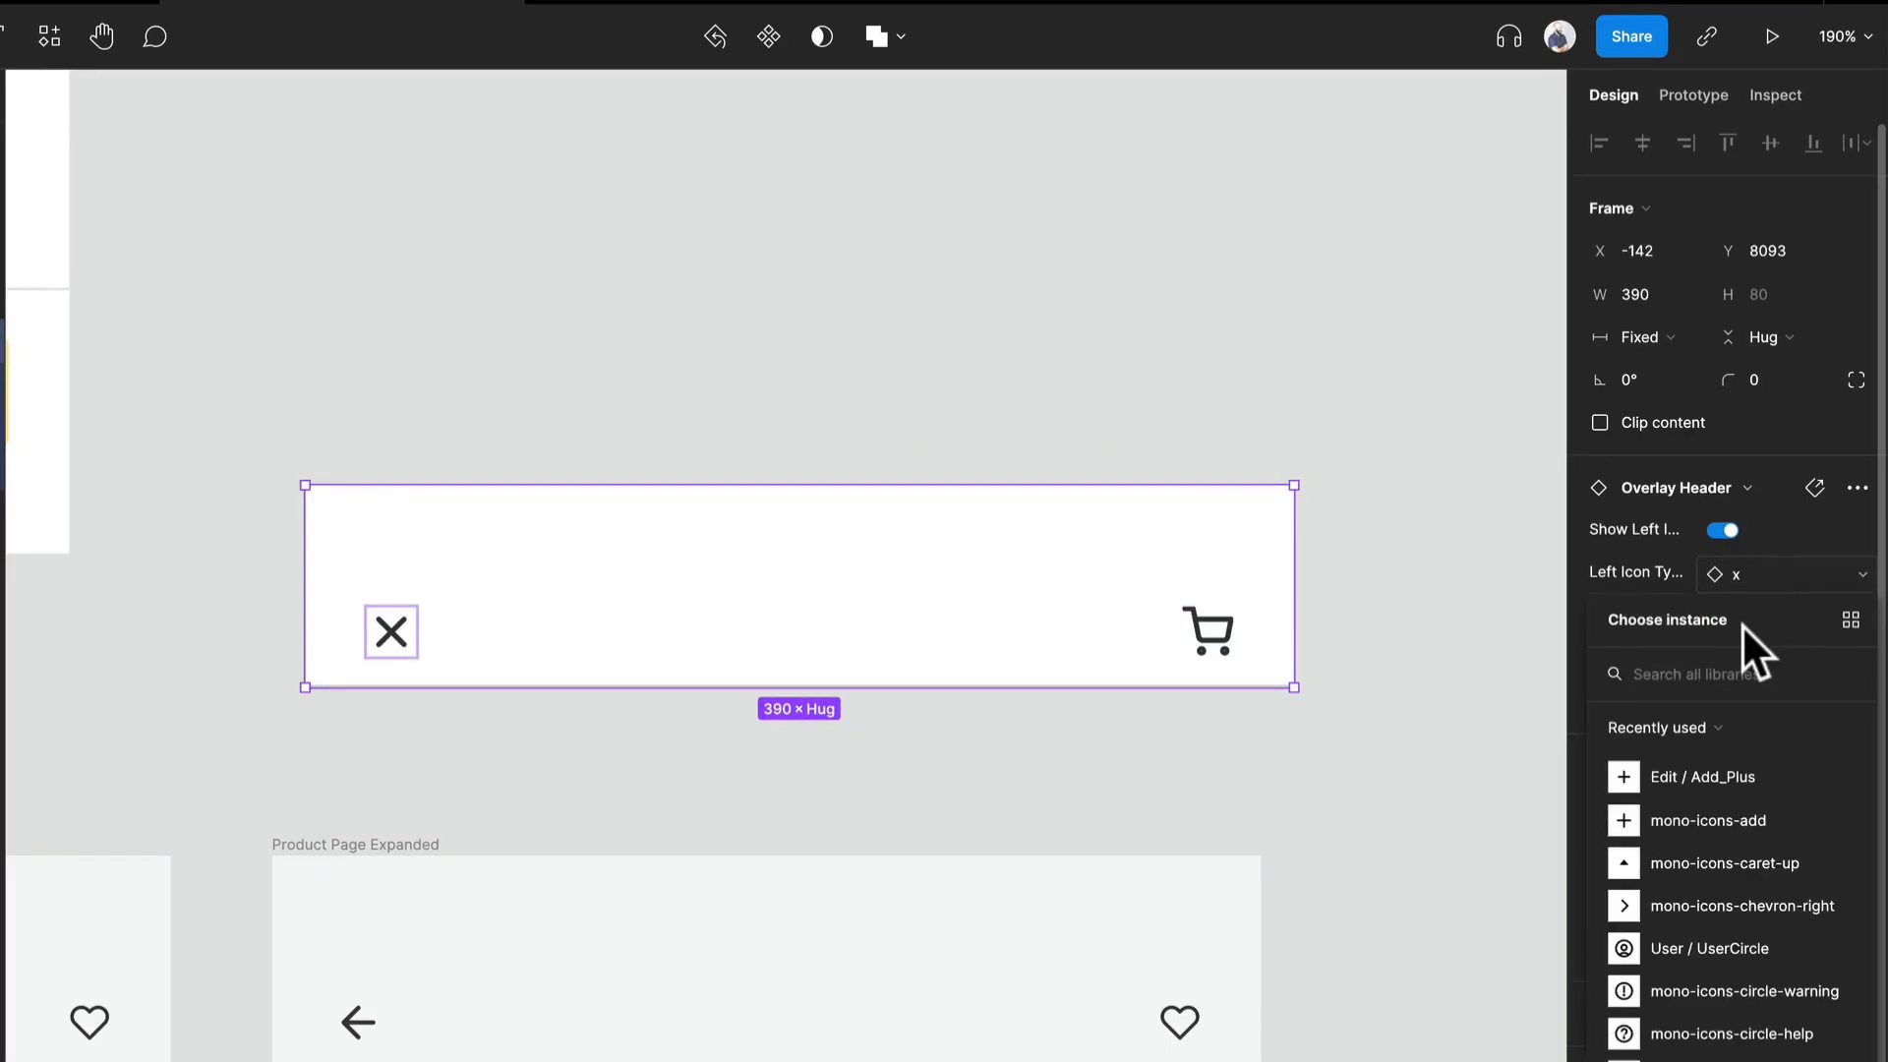
type("back")
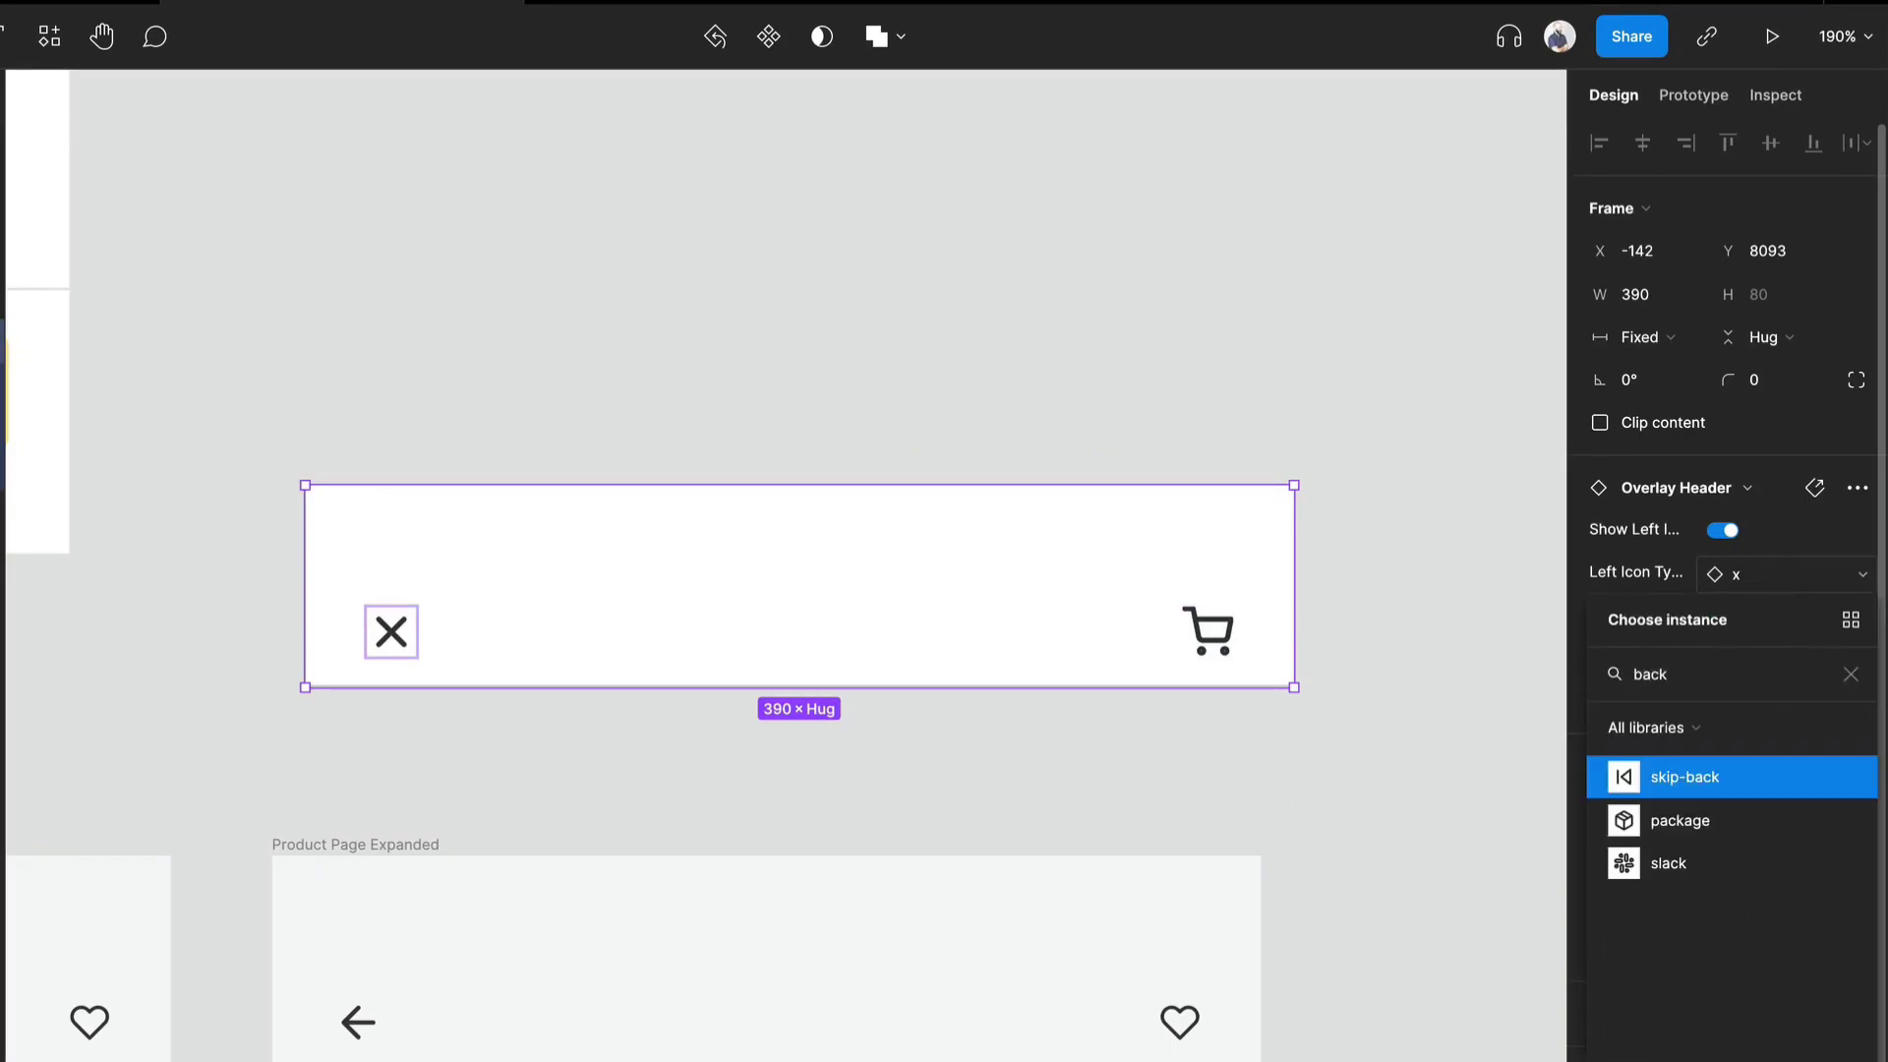
key("BackSpace")
key("BackSpace")
key("BackSpace")
key("BackSpace")
type("arrow")
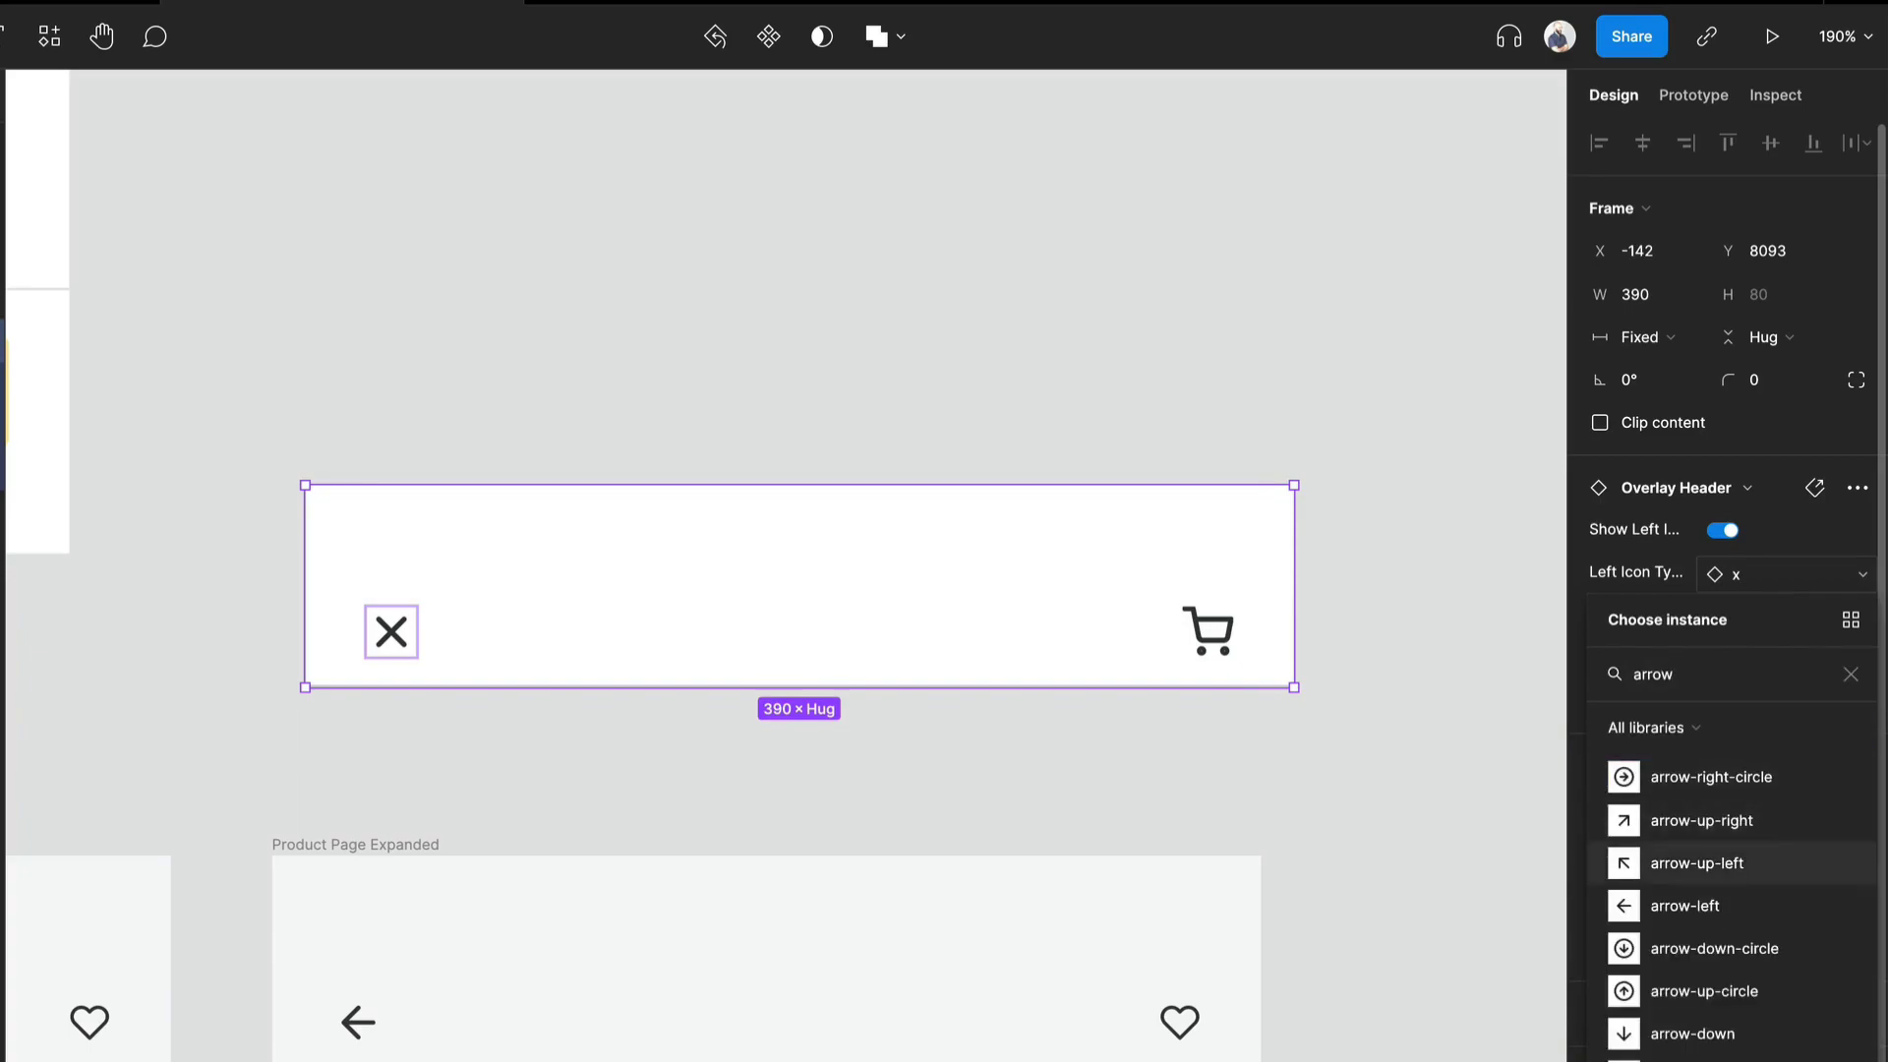
left_click(1712, 906)
left_click(637, 428)
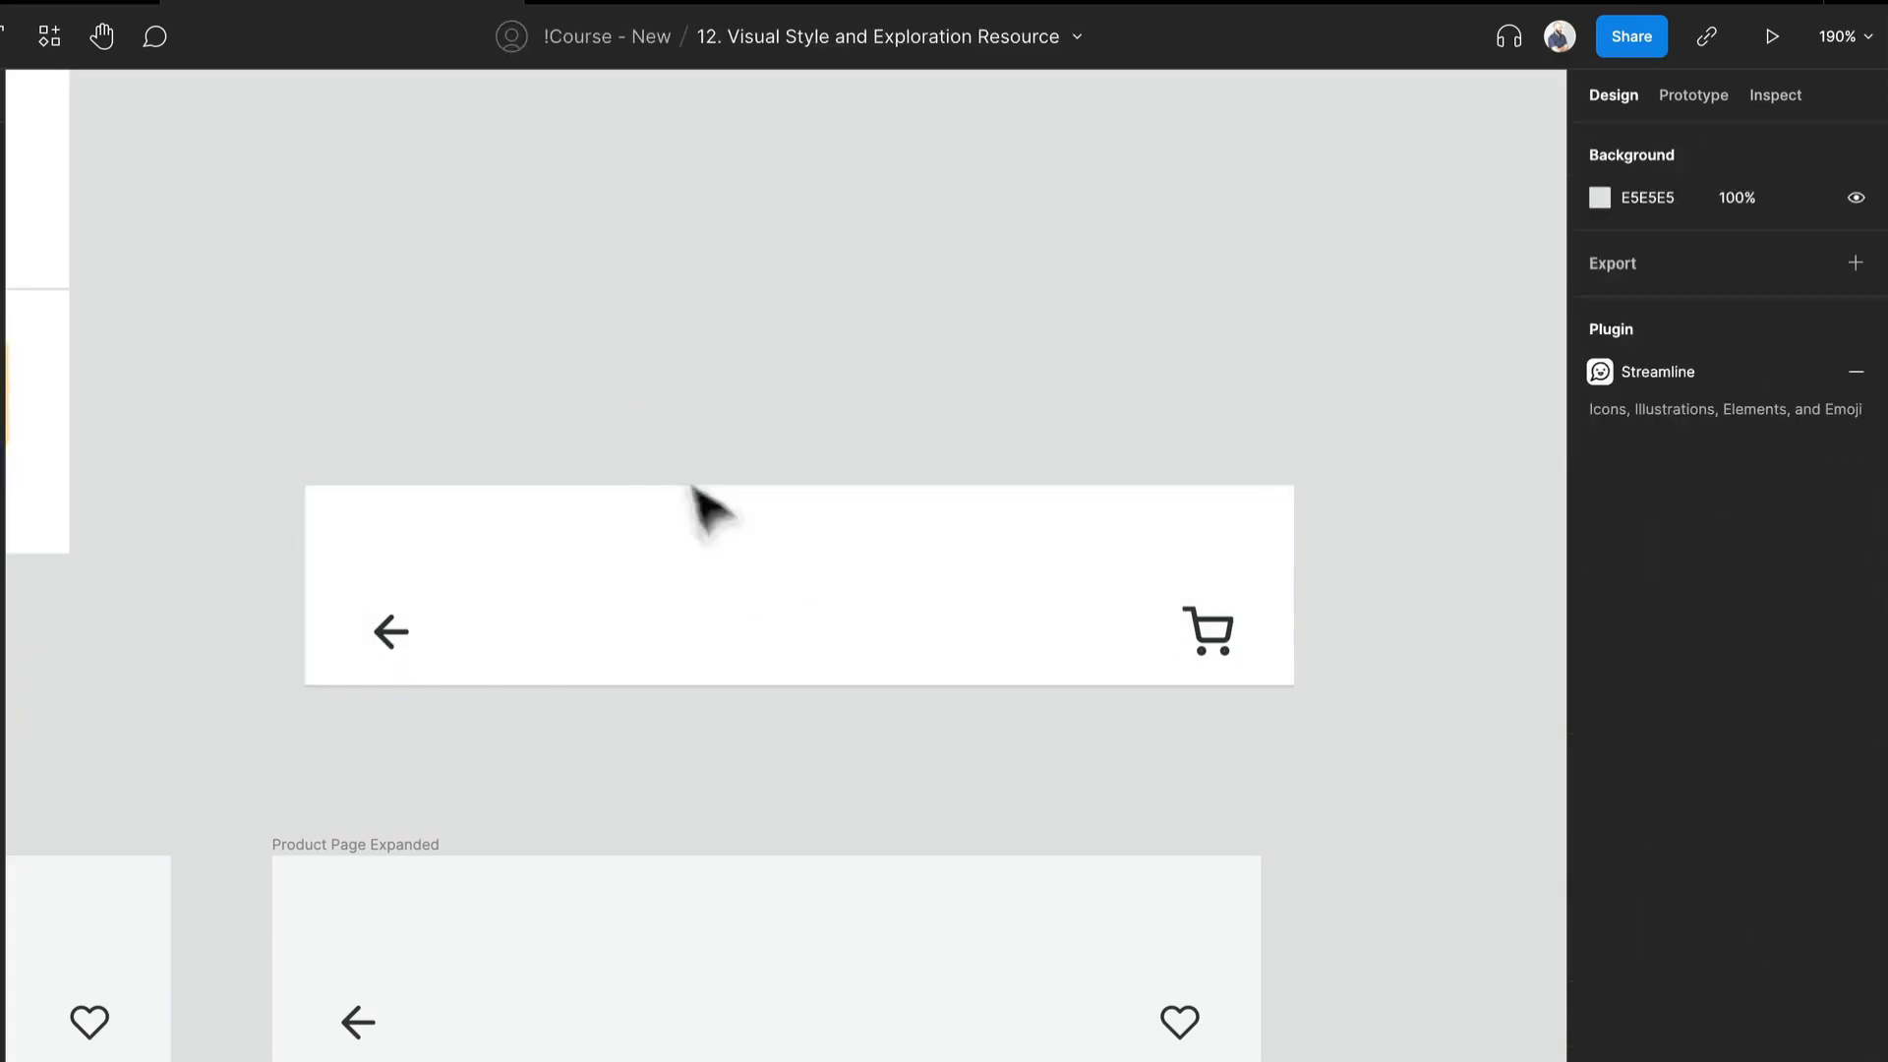
Step: Remove the white fill and the Neutral/N300 stroke from the Overlay Header instance
left_click(733, 551)
left_click(1856, 906)
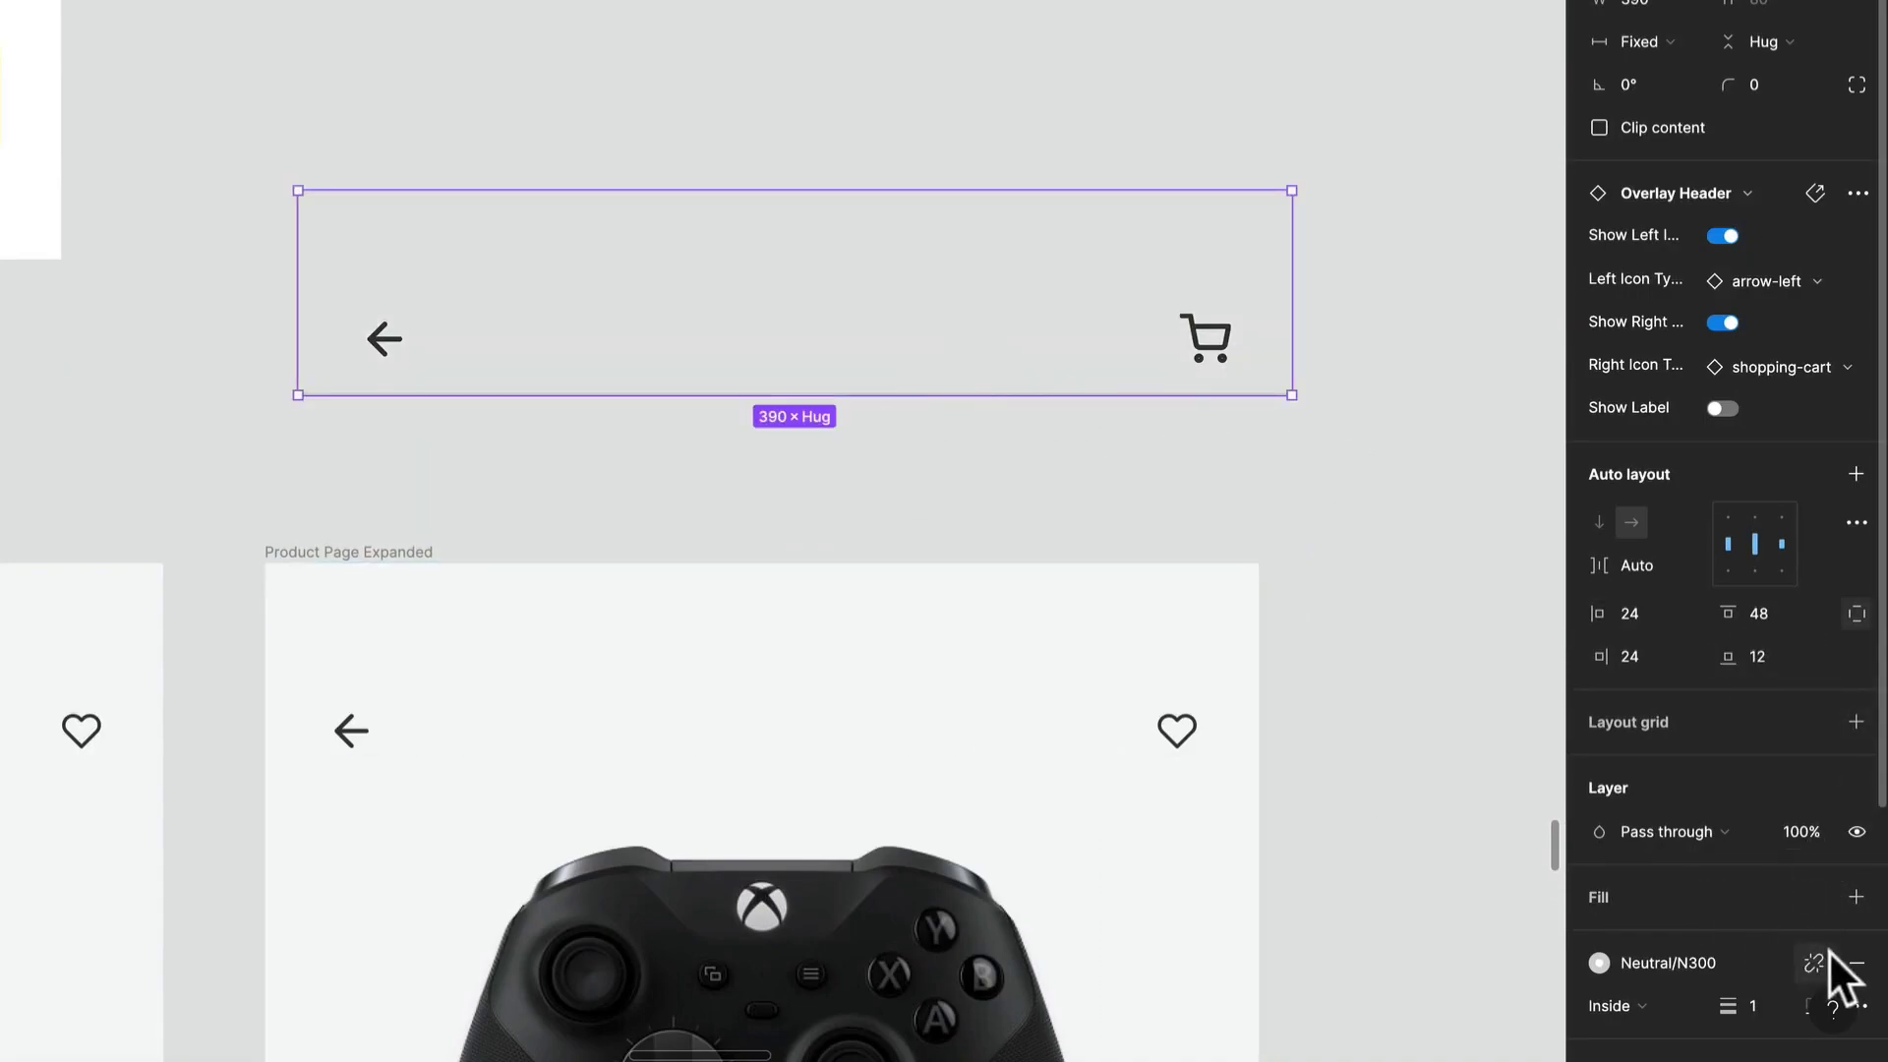
left_click(1856, 964)
Step: Replace the existing header on the Product Page Expanded screen with the Overlay Header instance
mouse_move(937, 325)
left_mouse_down()
mouse_move(910, 662)
mouse_move(875, 718)
left_mouse_up()
scroll(1328, 620, "down", 2)
scroll(1343, 644, "down", 1)
left_click(1163, 836)
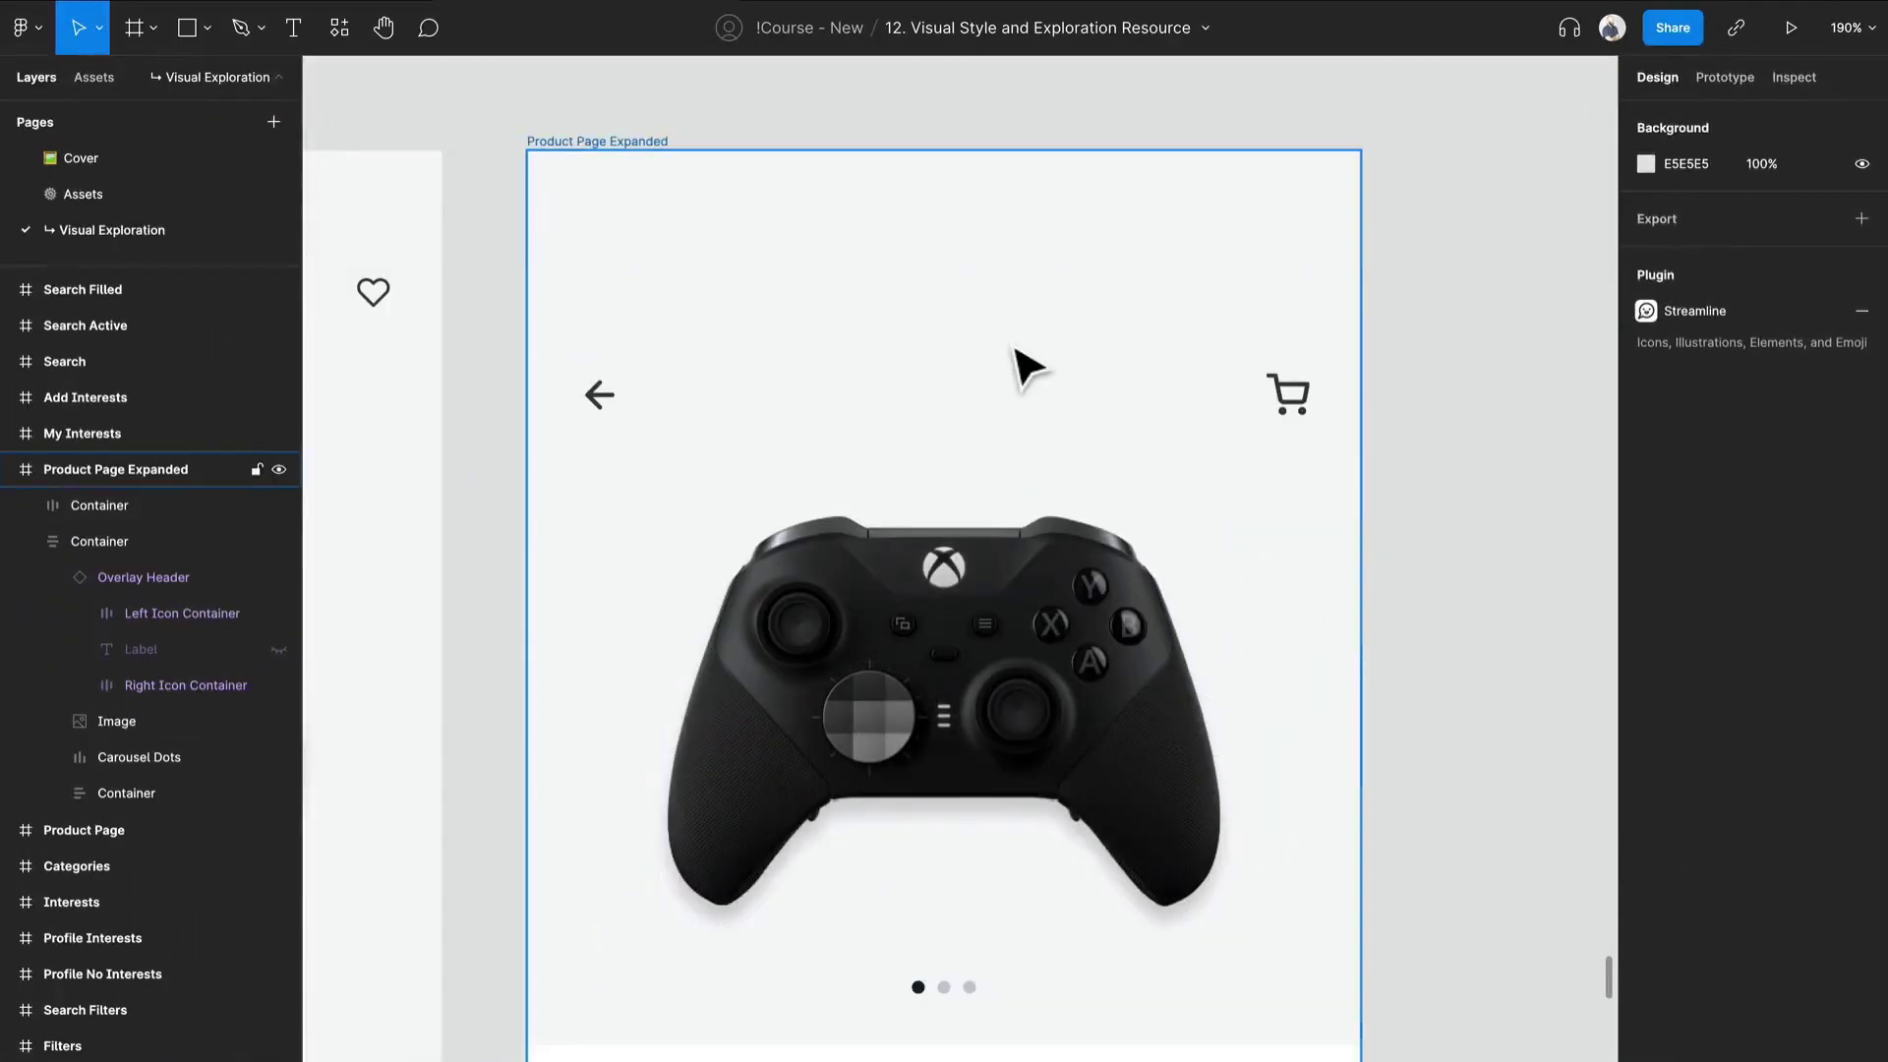
Step: Undo the header replacement on the Product Page Expanded screen
left_click(1018, 351)
key("ctrl+z")
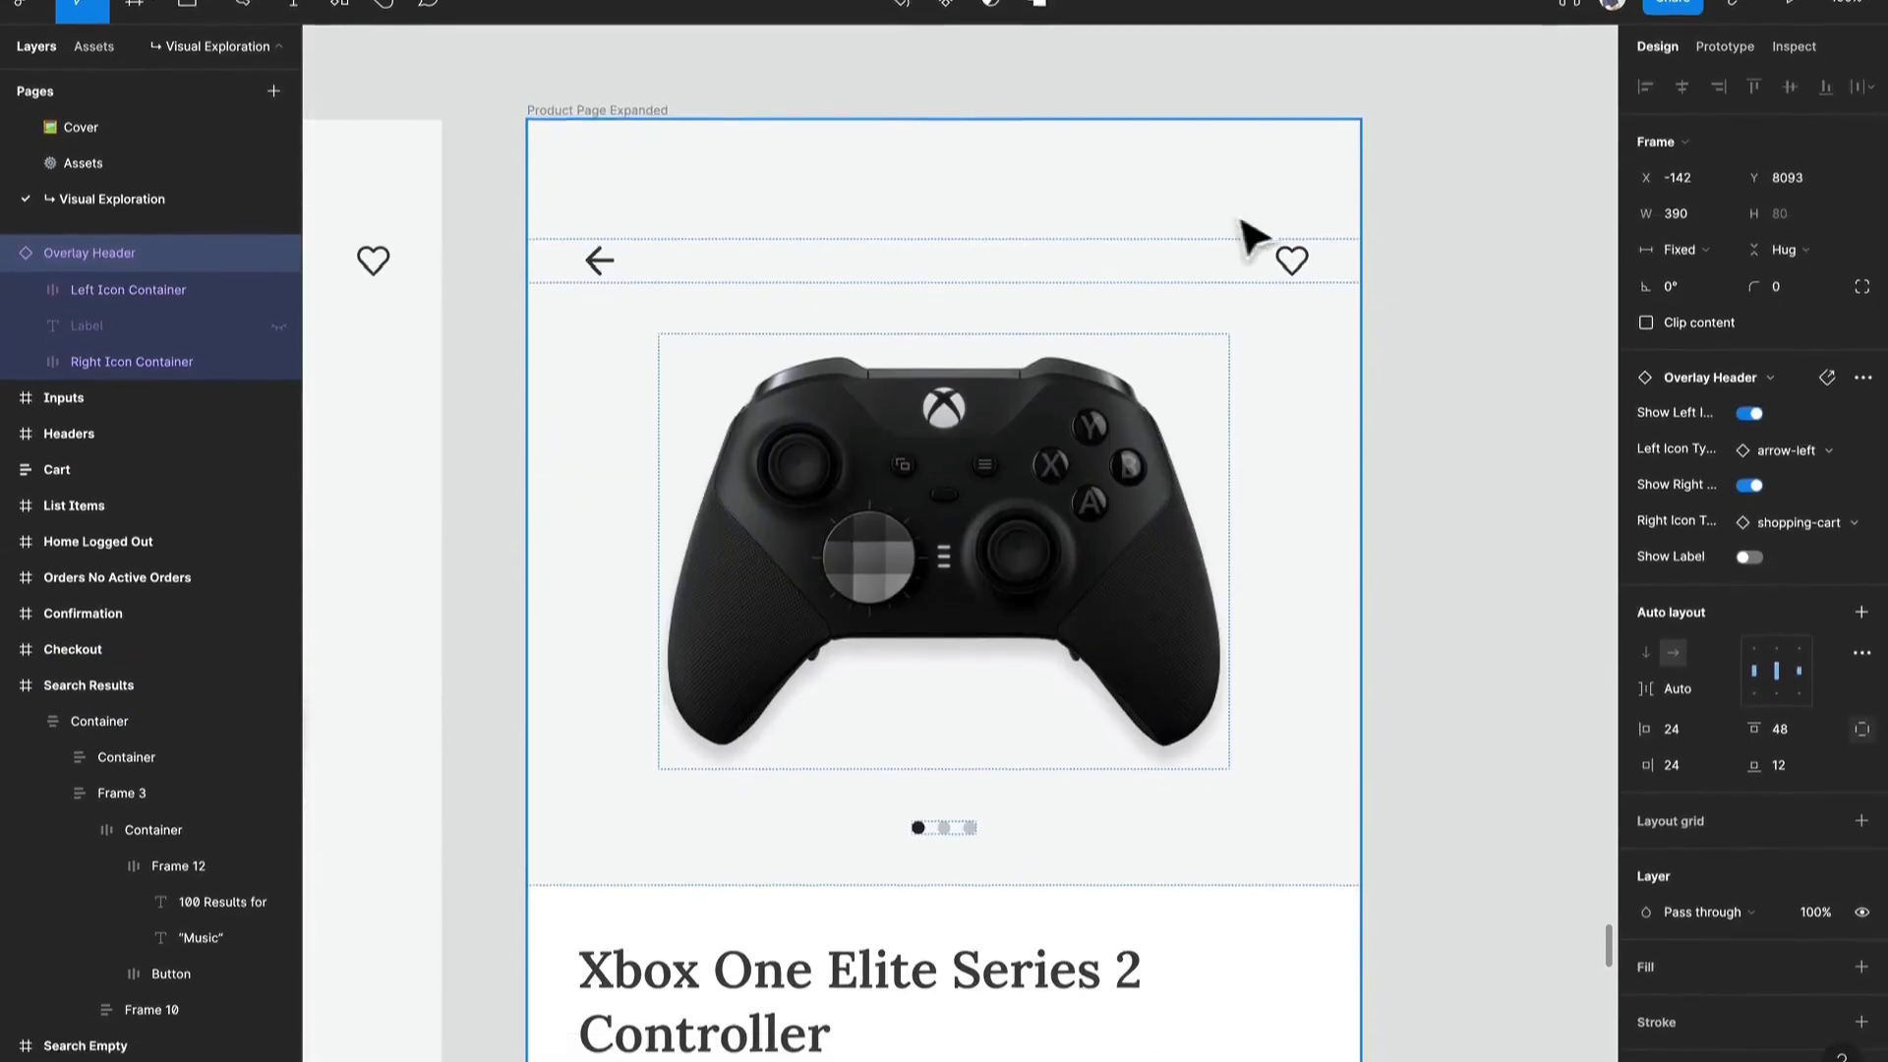
left_click(1518, 310)
key("ctrl+z")
scroll(1377, 313, "down", 5)
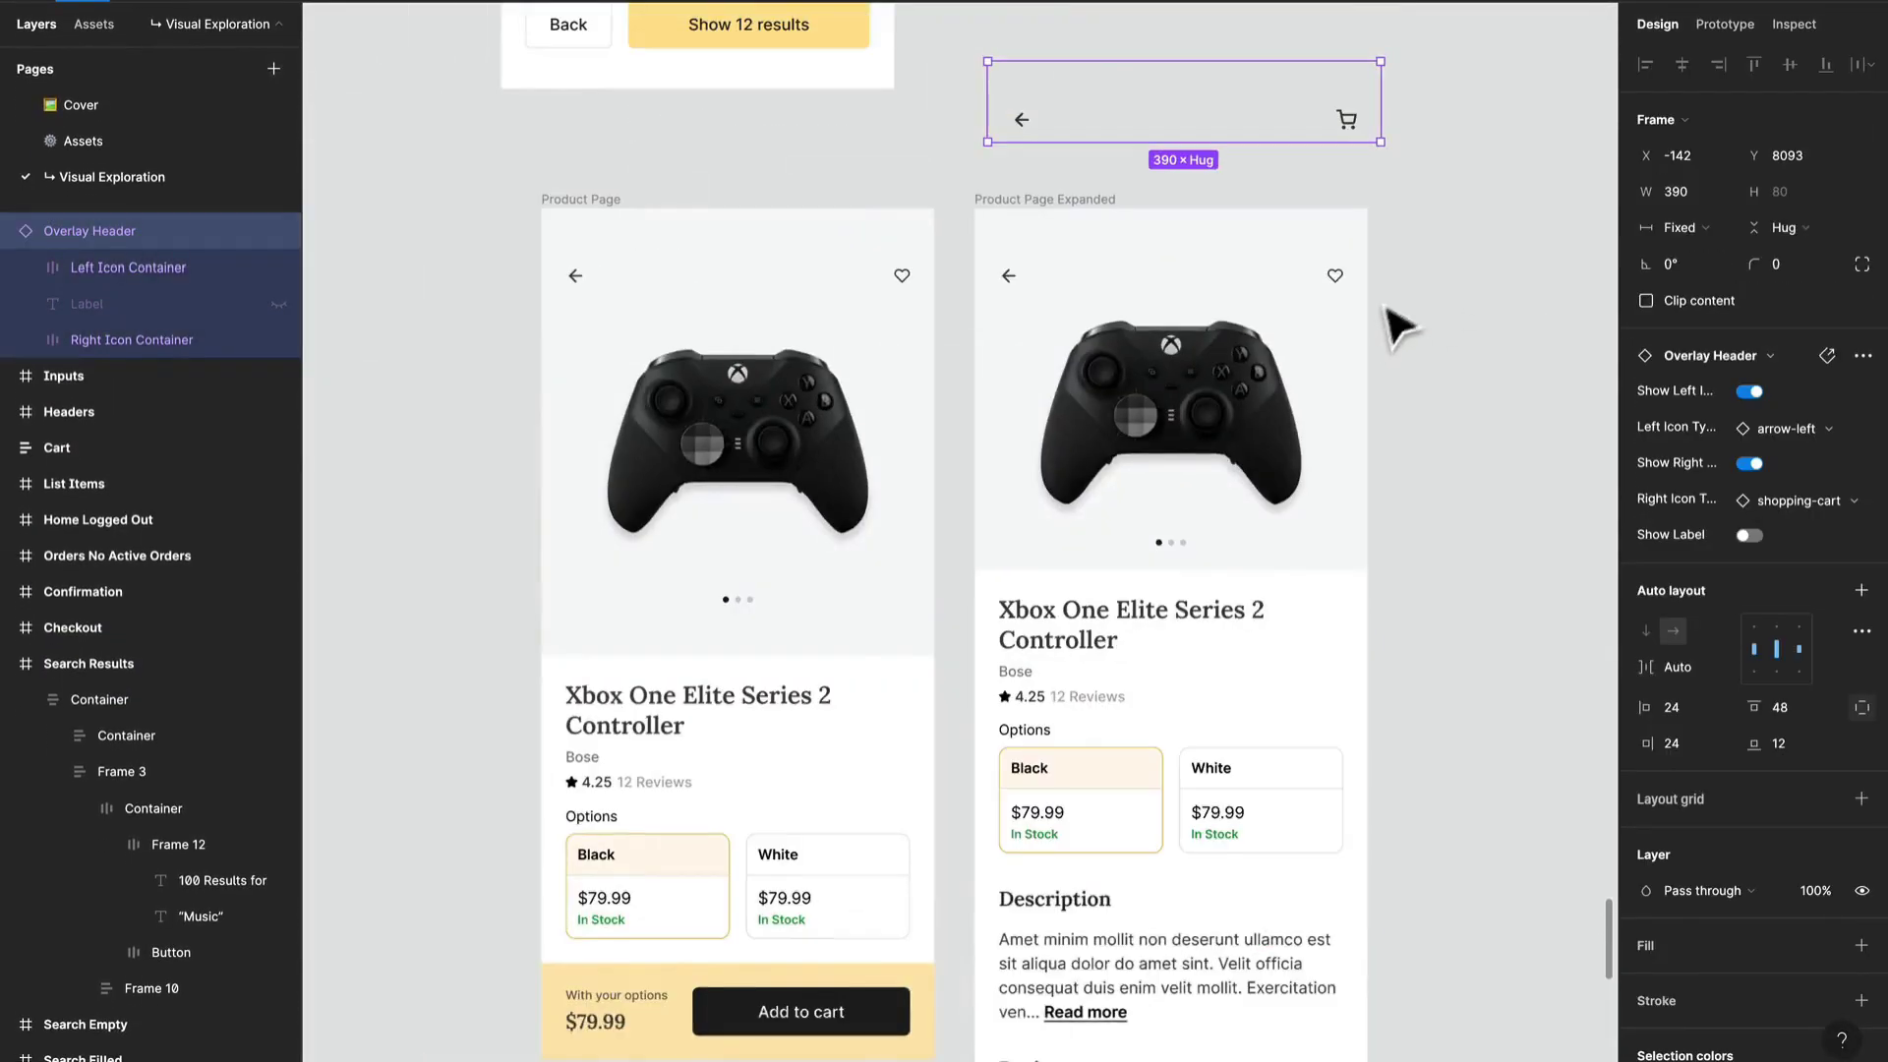
left_click_drag(1379, 313, 1293, 470)
left_click(1345, 362)
left_click(1219, 275)
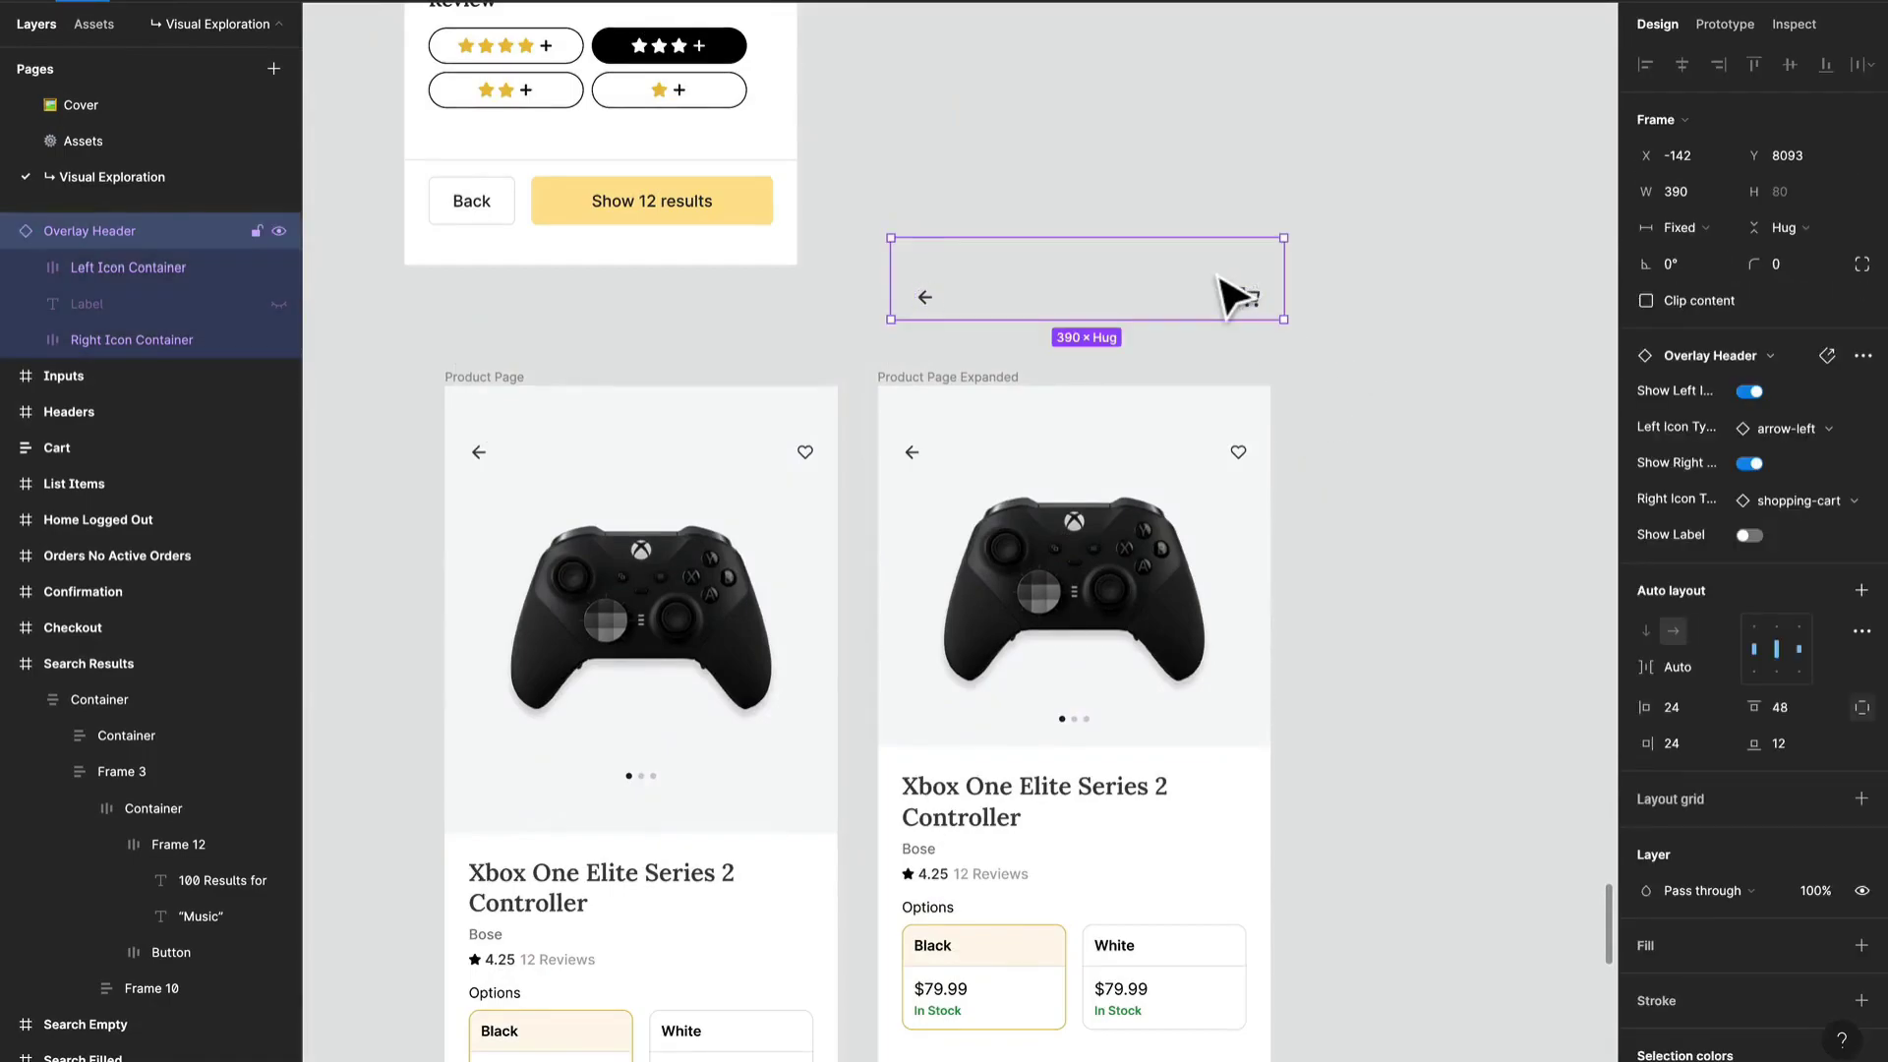
key("Escape")
Step: Return to the "14. Design System and Compositions" file and delete the loose Section Header and Overlay Header instances beside the Headers frame
left_click(315, 20)
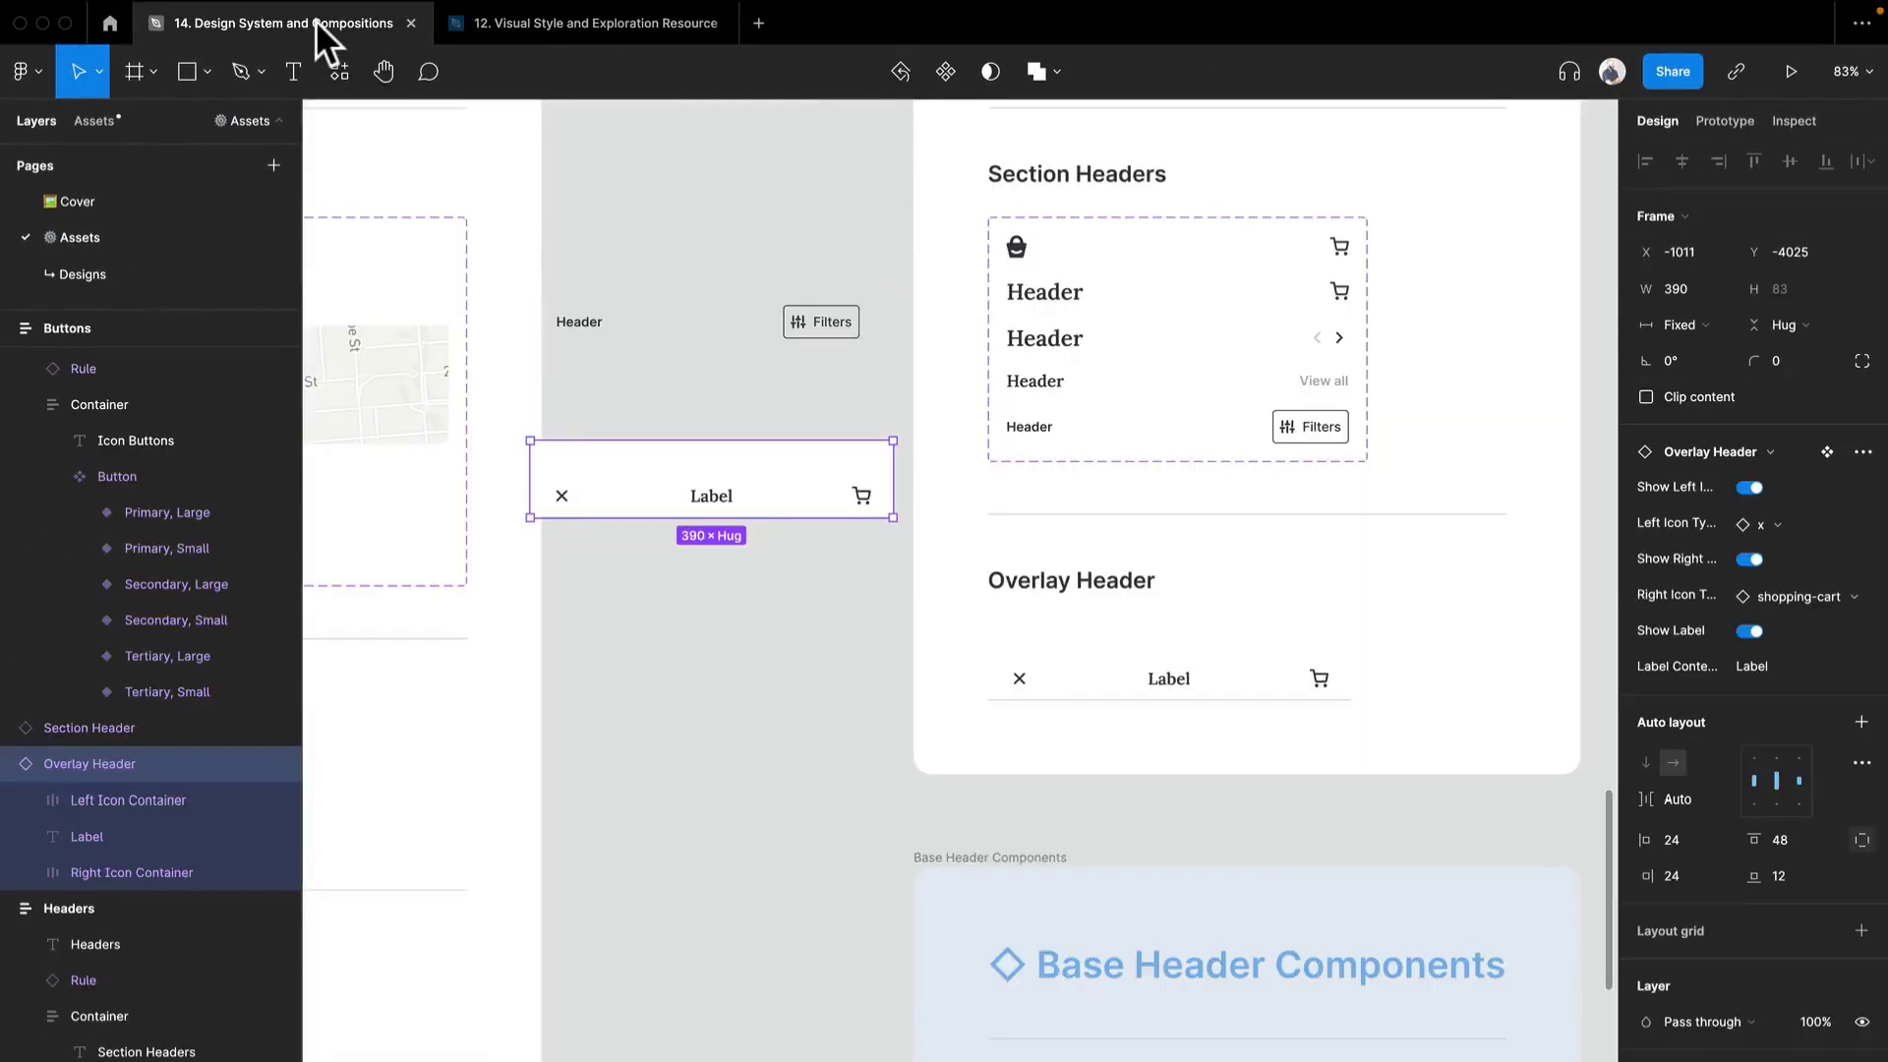
left_click_drag(736, 683, 825, 229)
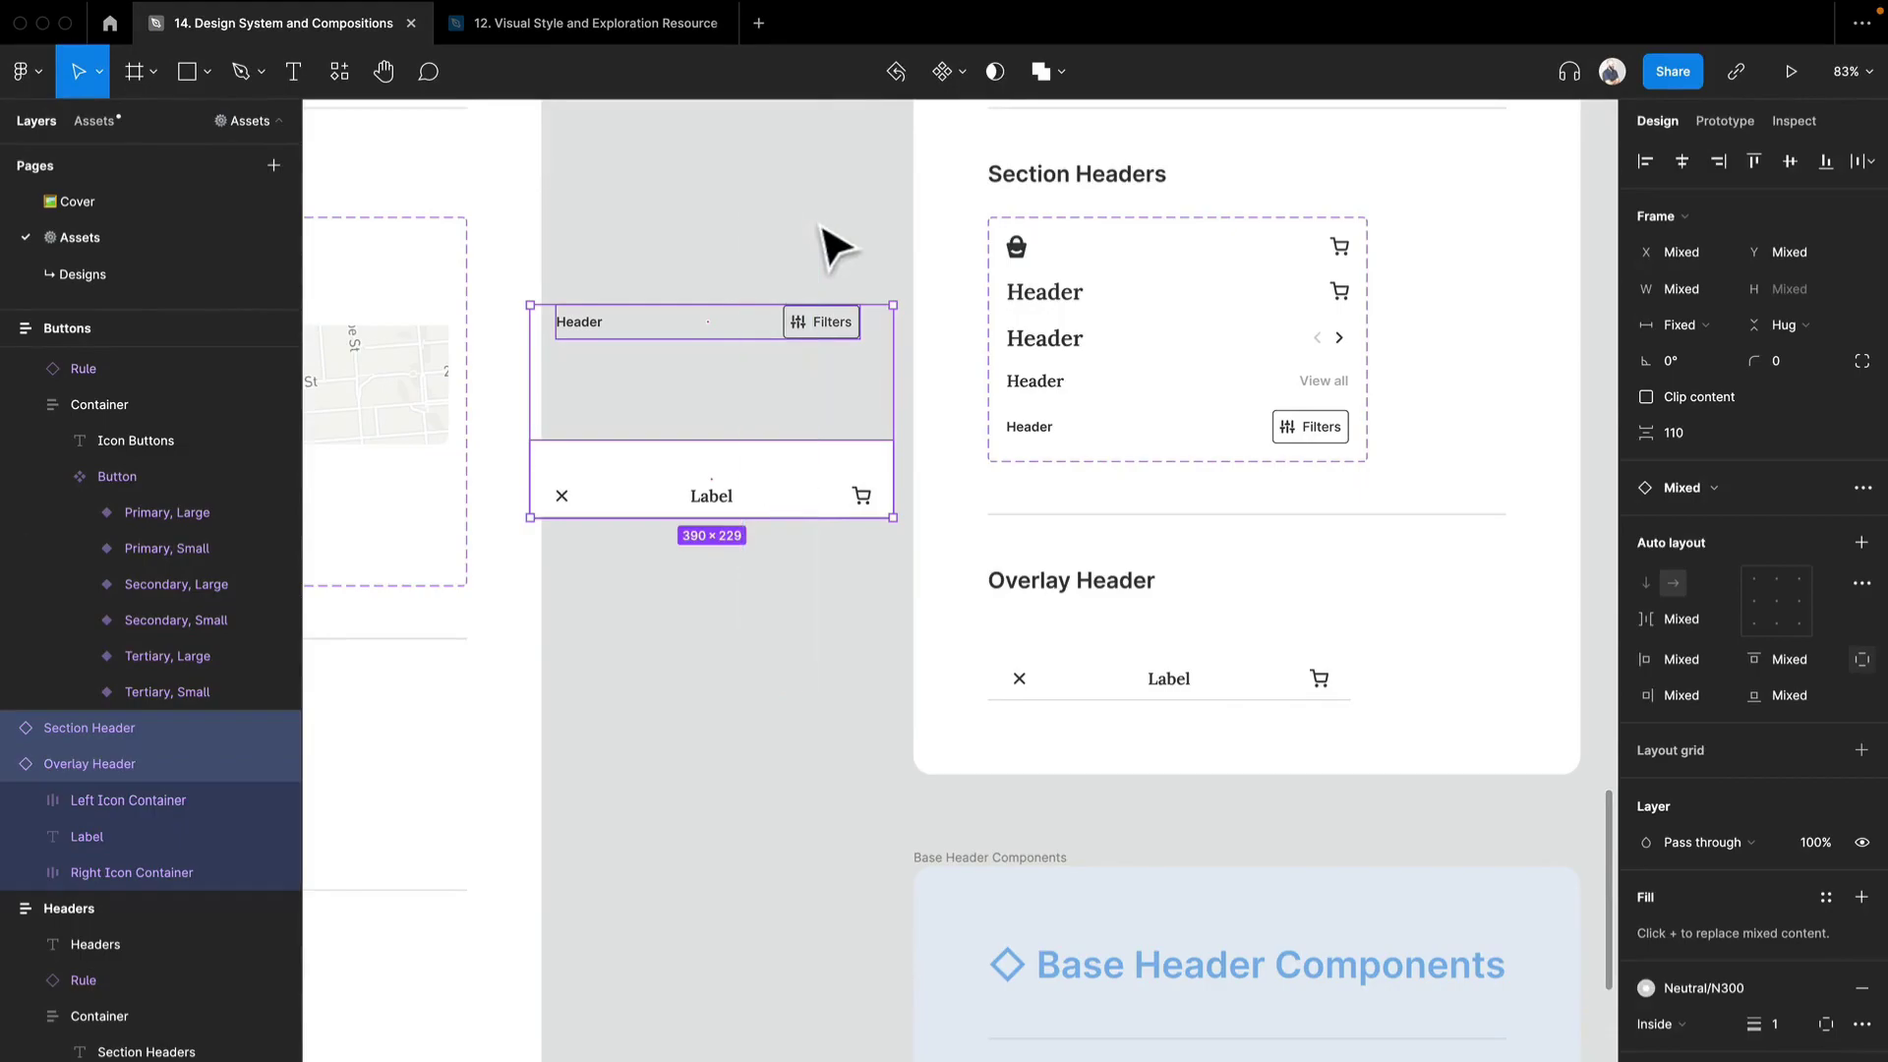
key("Delete")
left_click_drag(843, 546, 458, 594)
left_click_drag(453, 429, 569, 571)
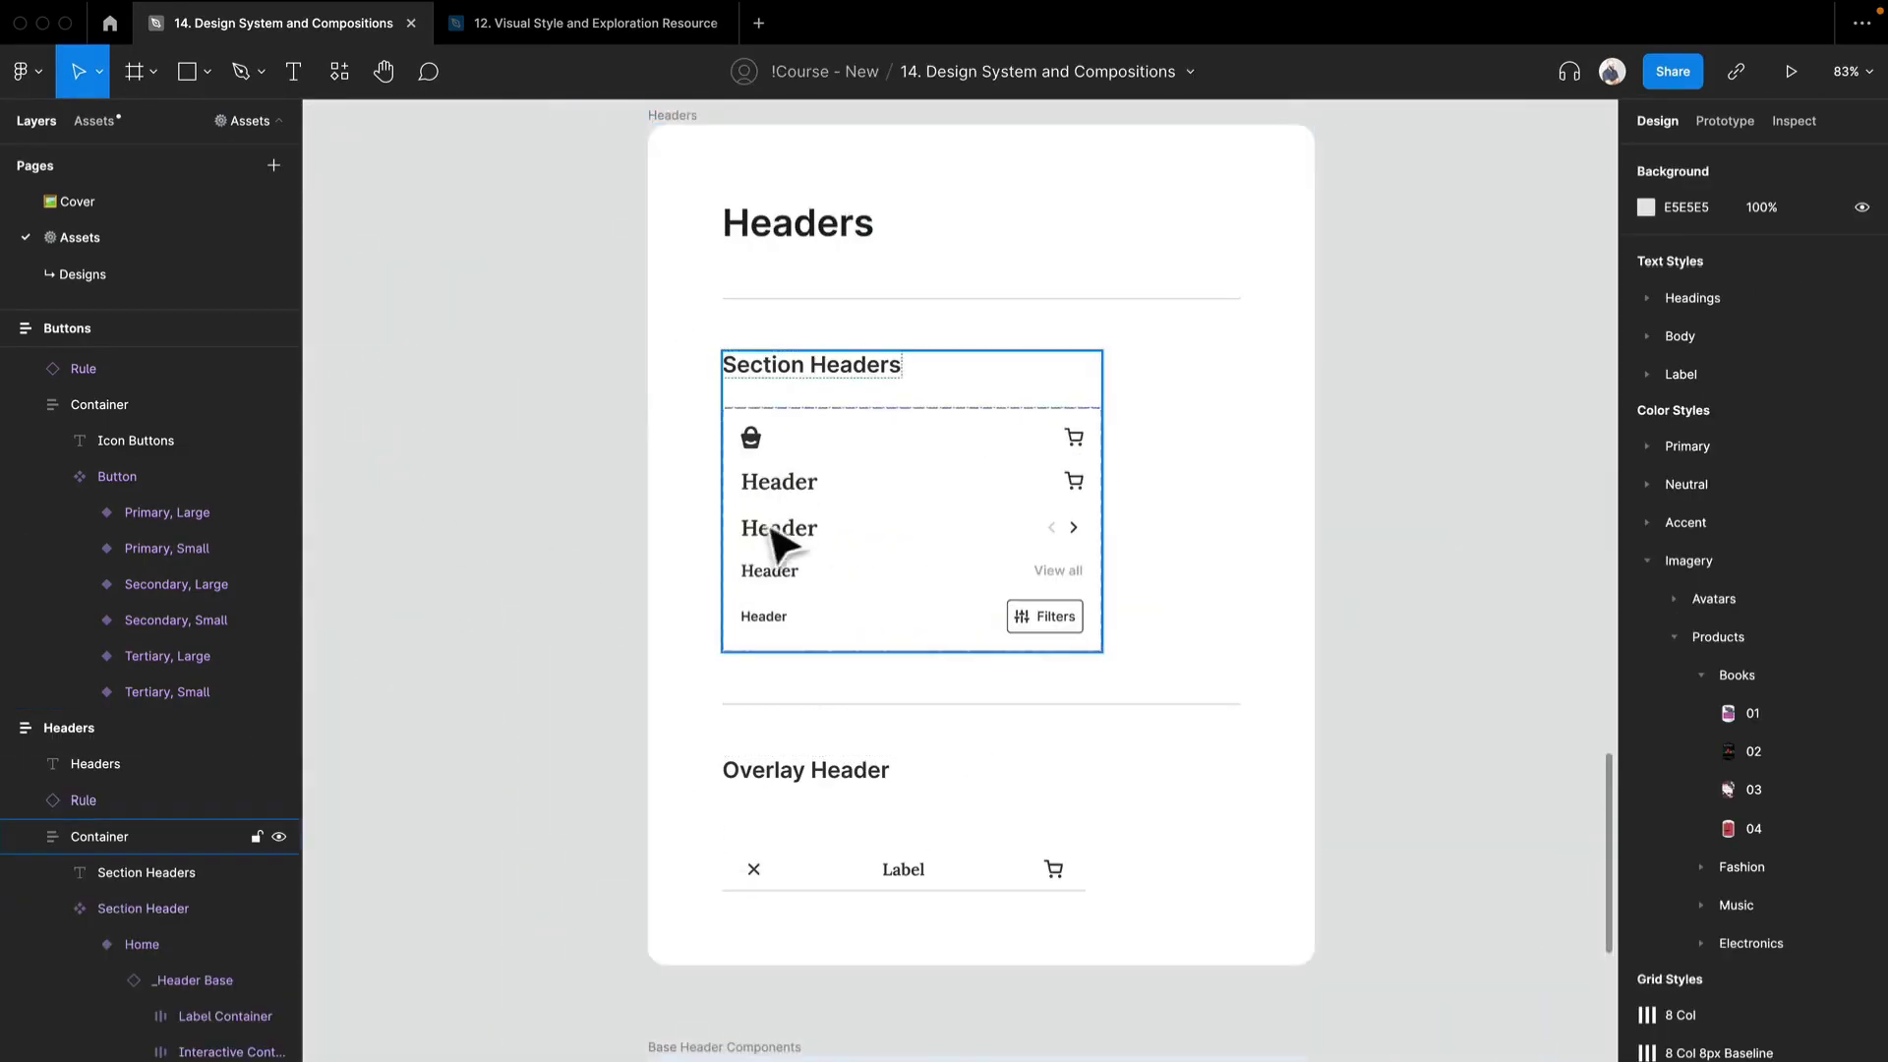
scroll(755, 526, "up", 1)
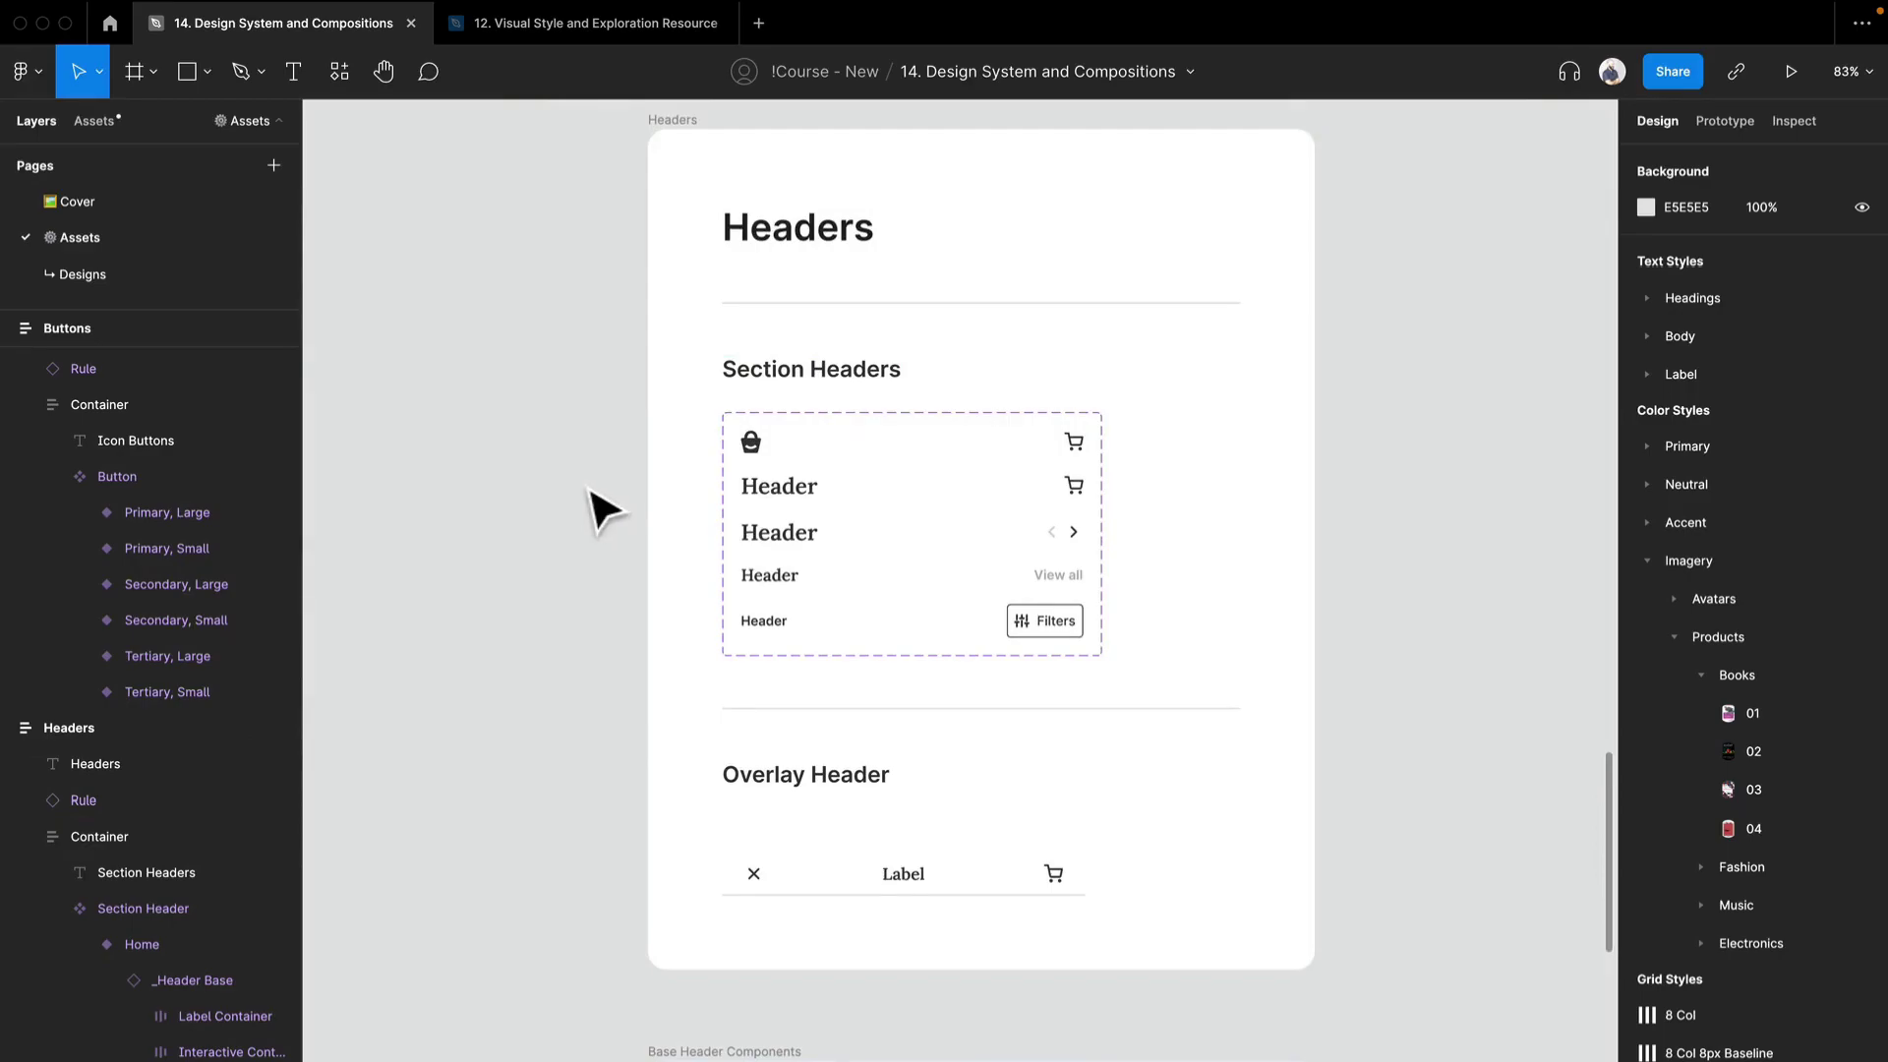